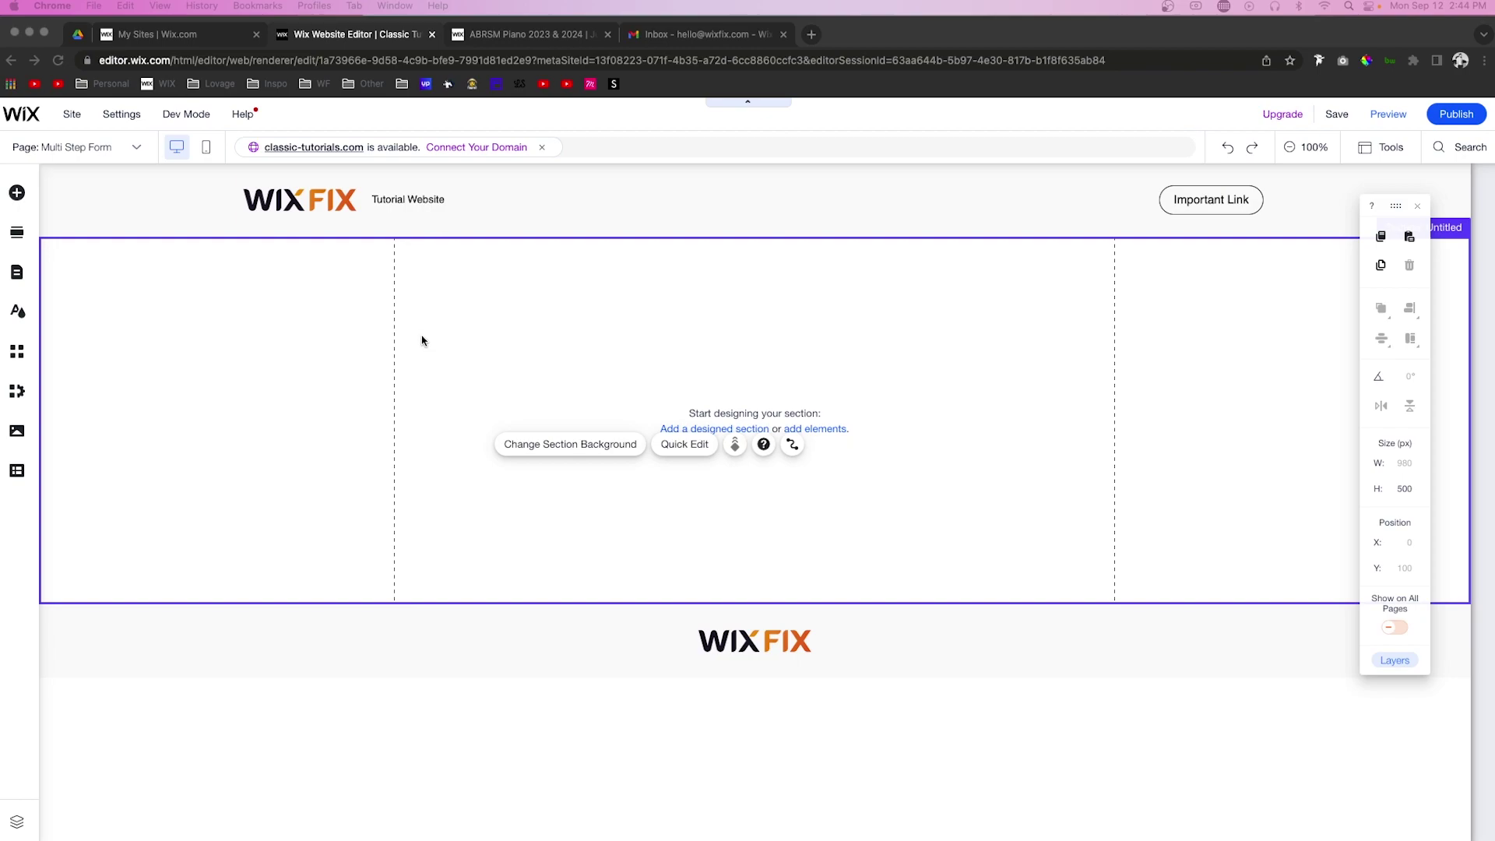
Open the Velo Dev Mode information panel from the top bar
{"action": "left_click", "coordinate": [186, 114]}
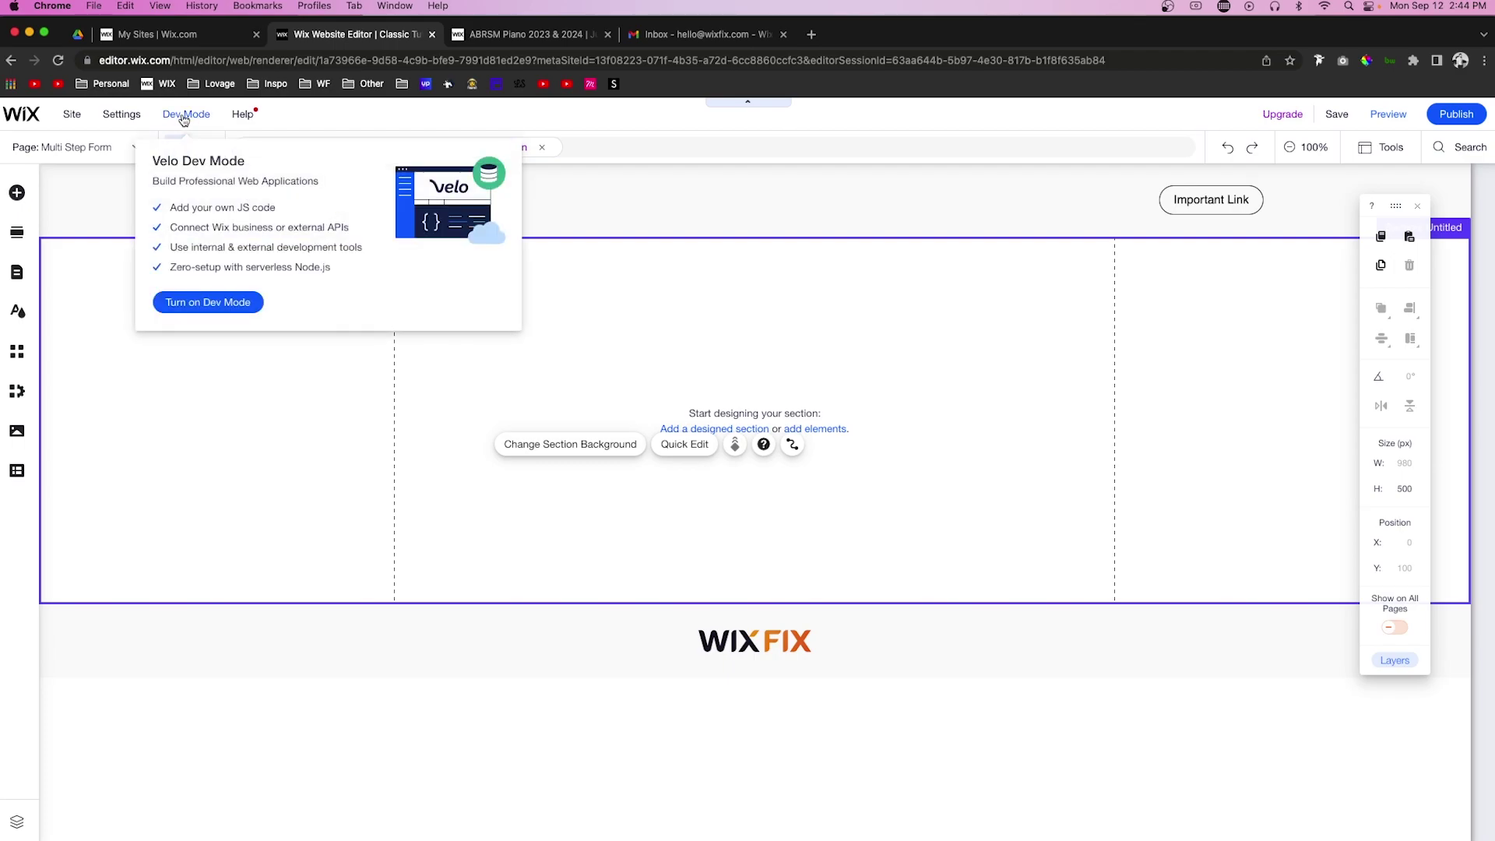
Turn on Dev Mode, collapse the code panel, and drag a blank Multi-State Box into the section
{"action": "left_click", "coordinate": [209, 303]}
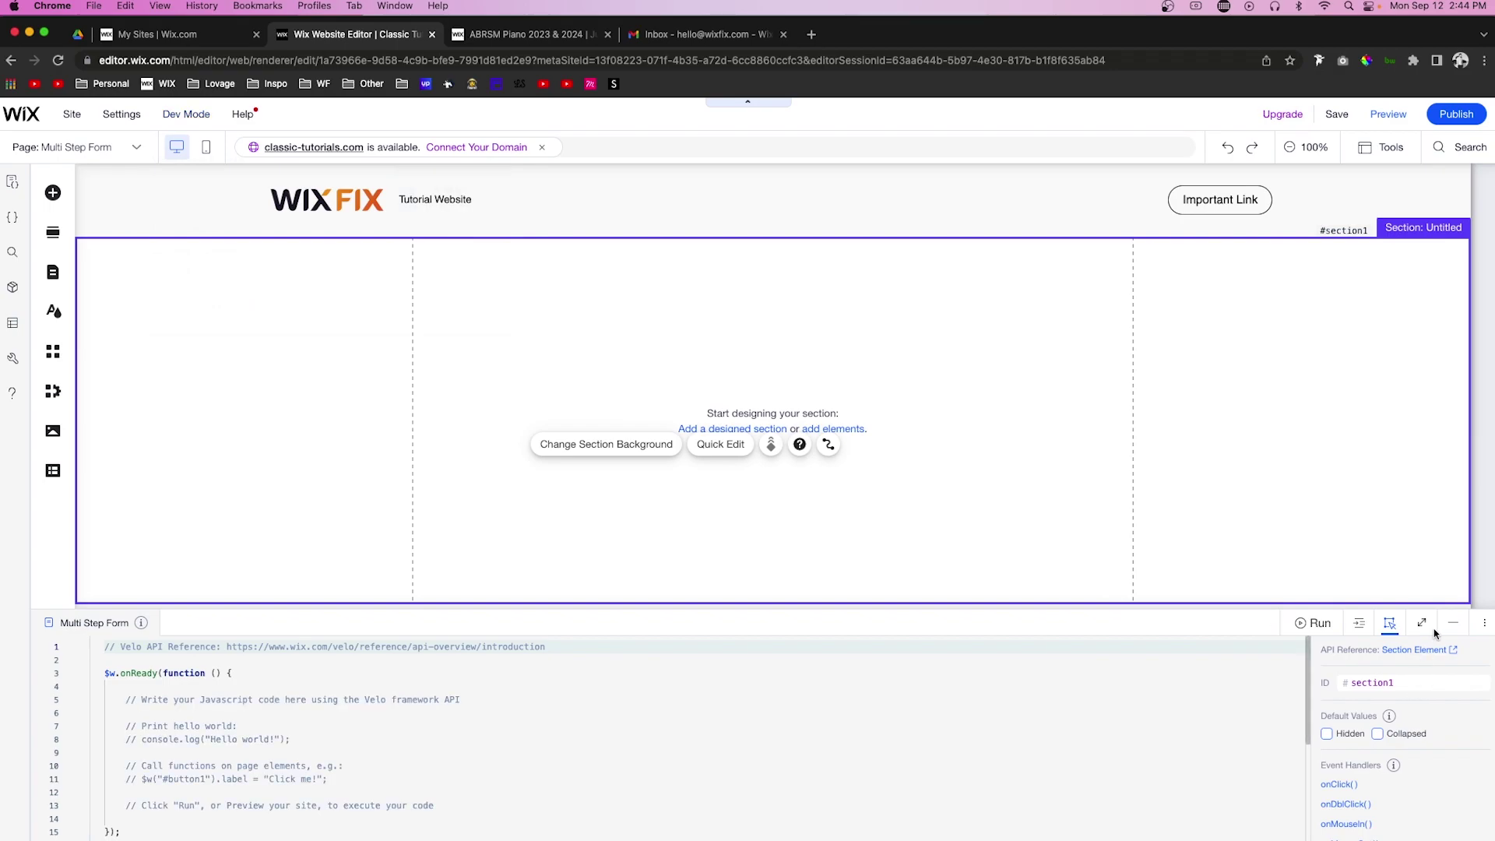
{"action": "left_click", "coordinate": [1453, 623]}
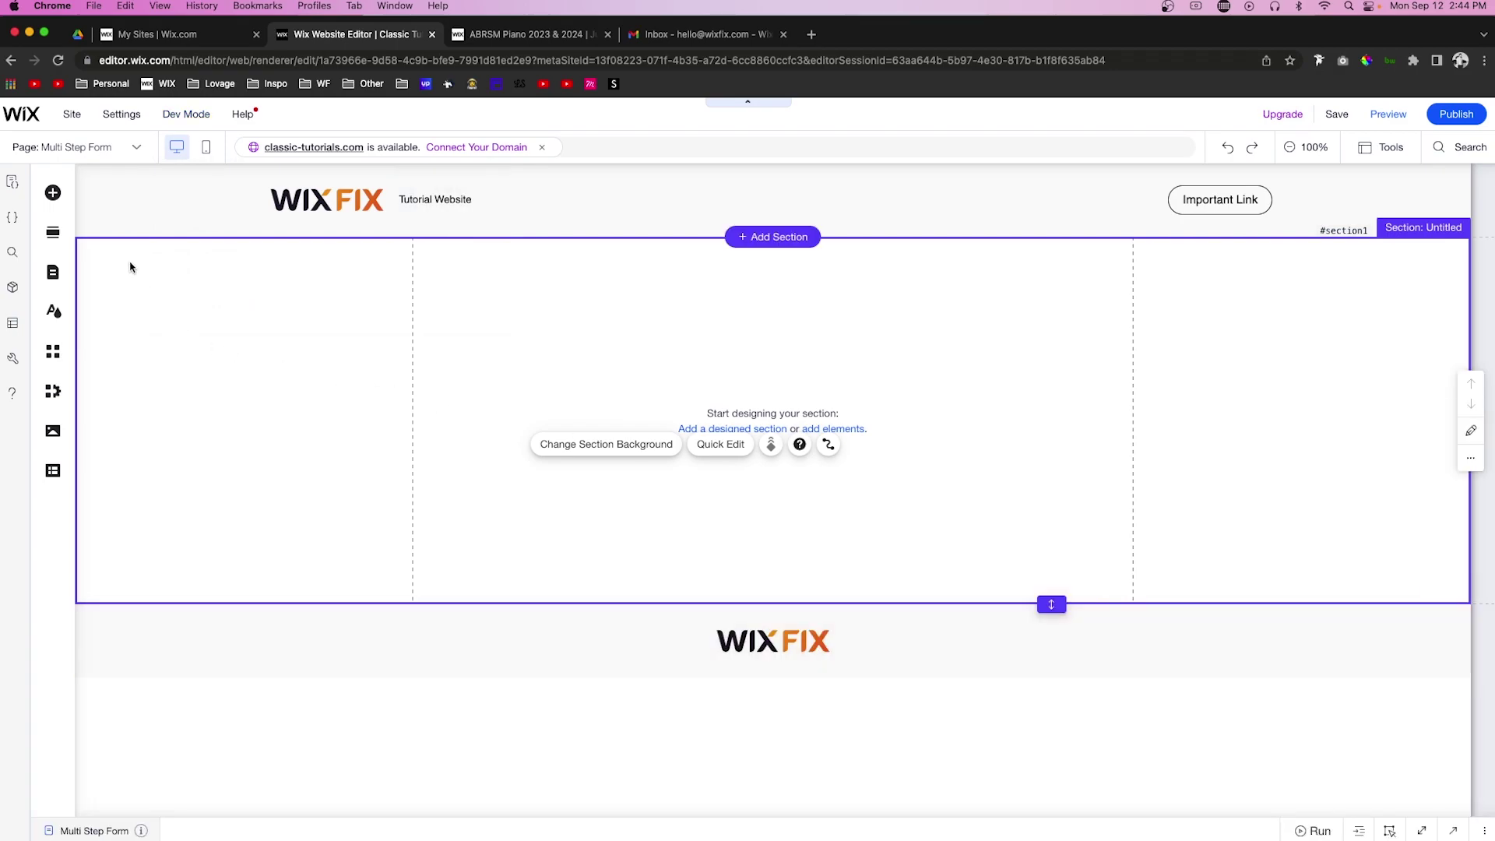
{"action": "left_click", "coordinate": [53, 193]}
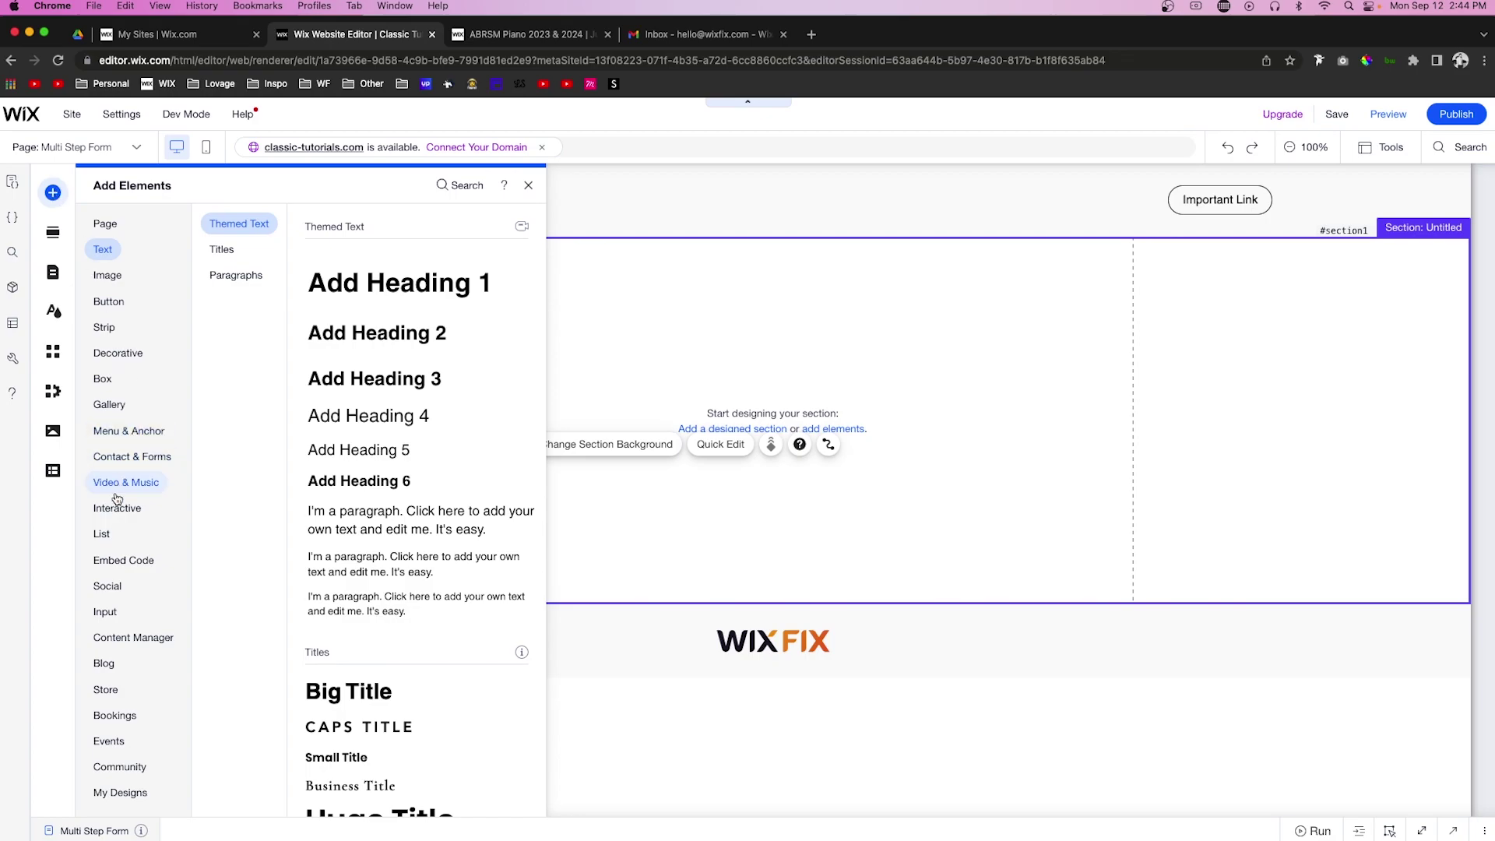
{"action": "mouse_move", "coordinate": [118, 507]}
{"action": "left_click", "coordinate": [251, 509]}
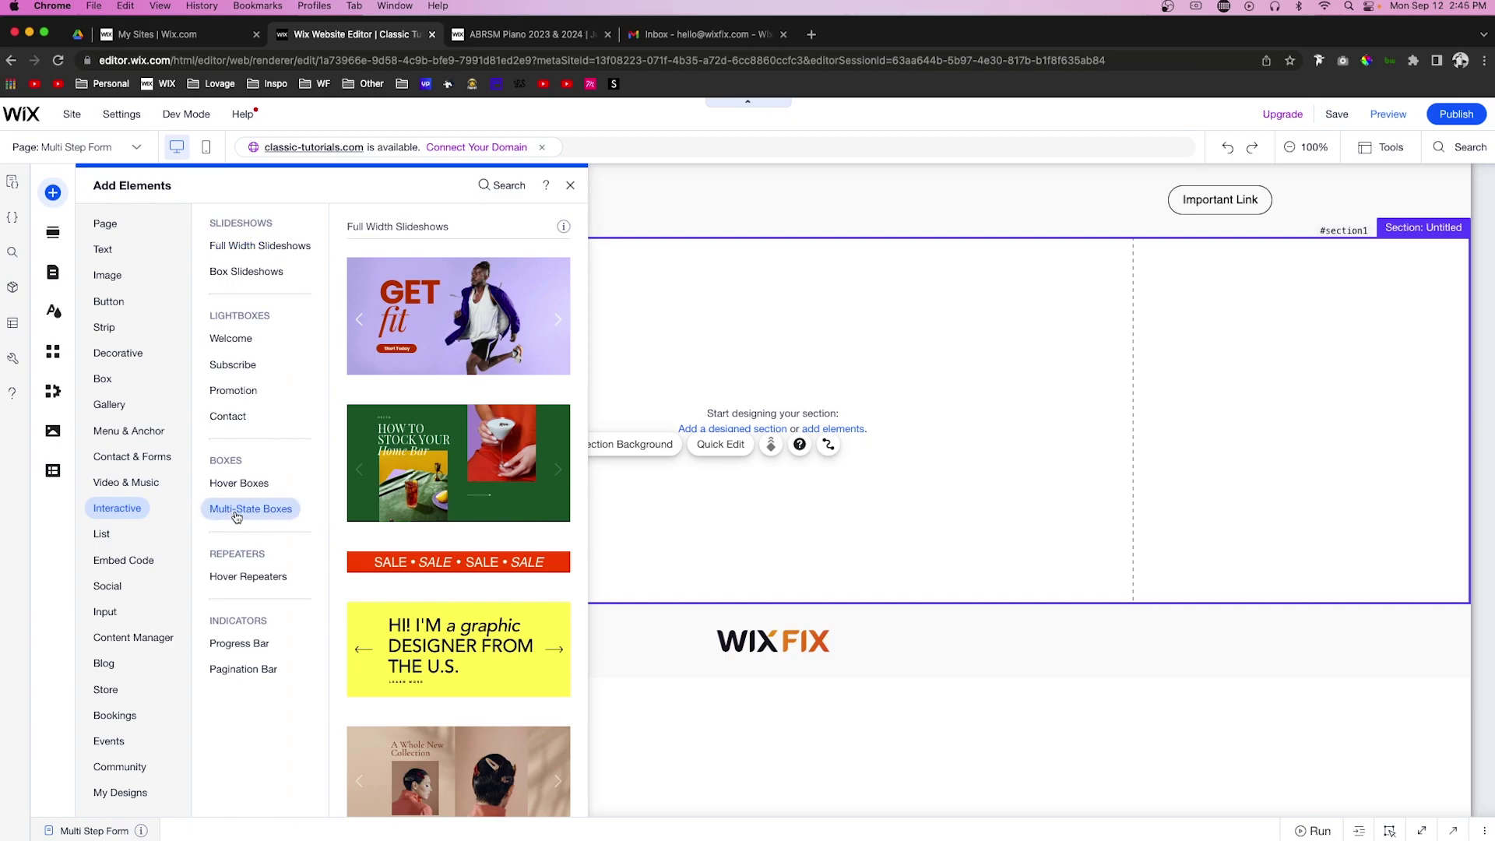
{"action": "left_click_drag", "start_coordinate": [413, 670], "coordinate": [620, 370]}
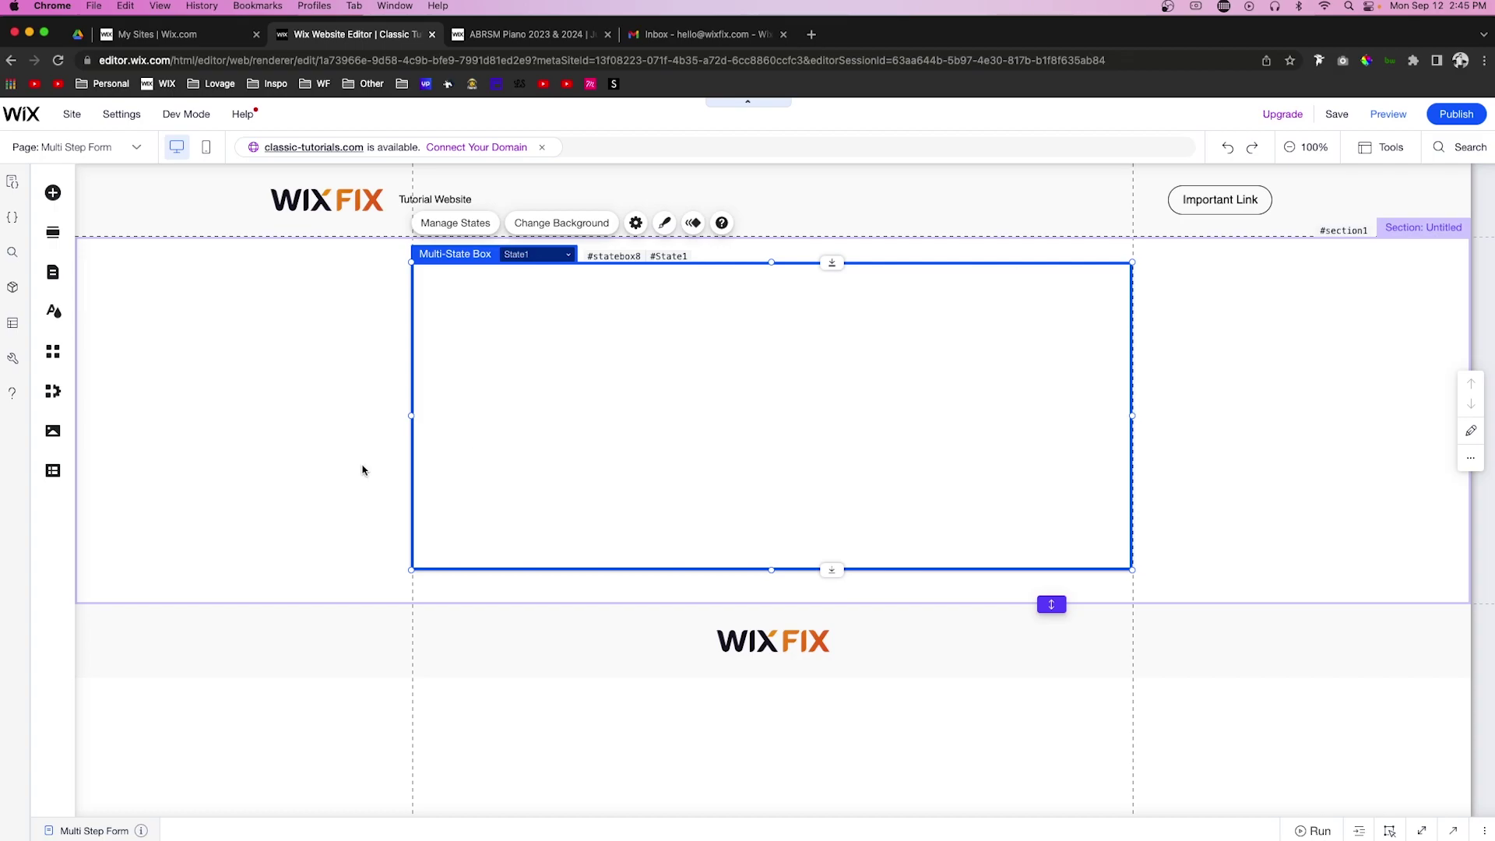
{"action": "left_click", "coordinate": [53, 471]}
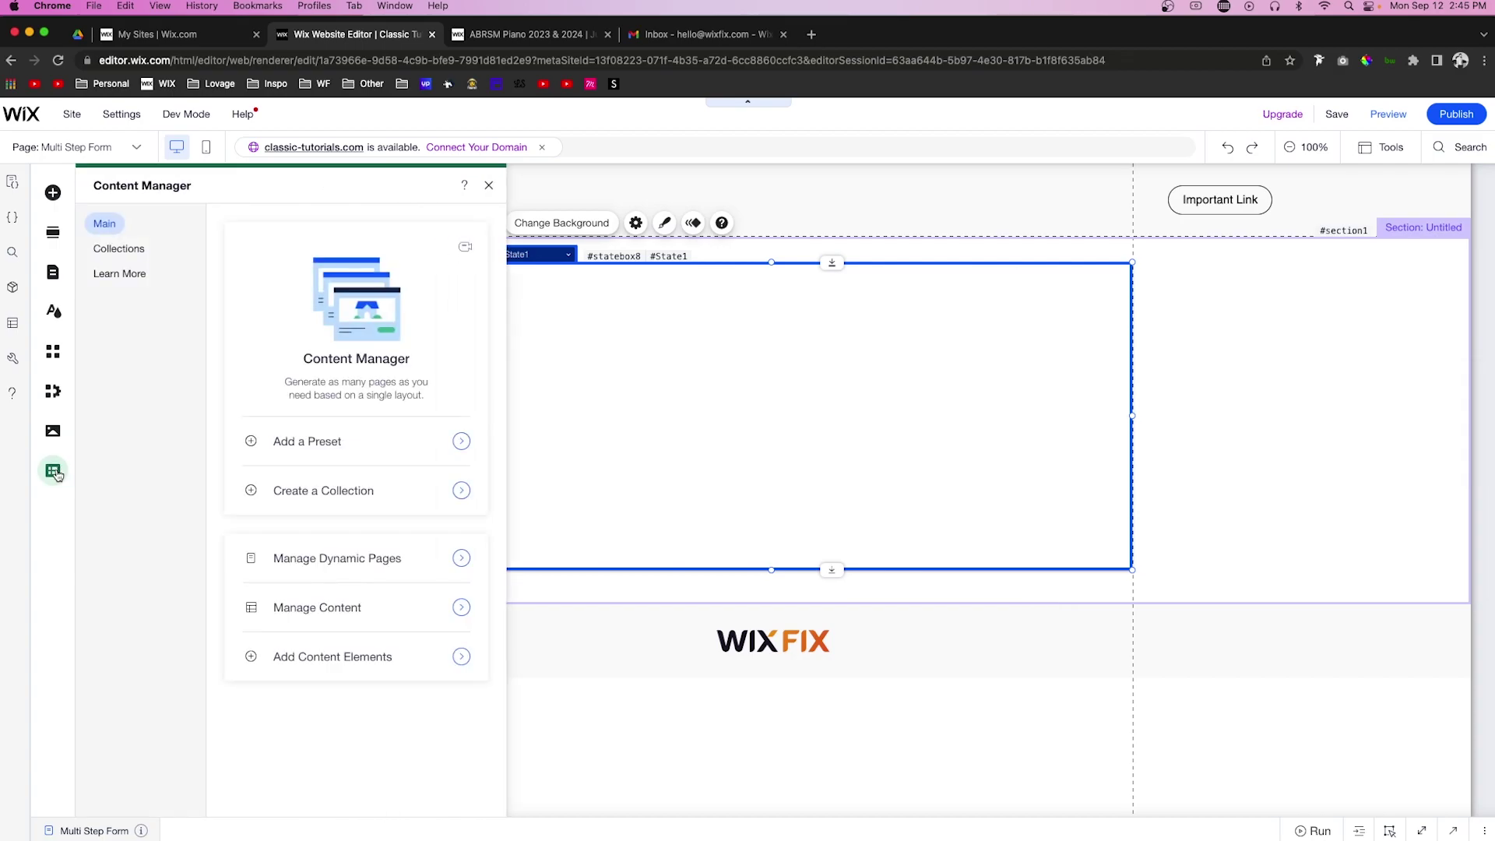
Create a multiple-item collection named 'my Form'
{"action": "left_click", "coordinate": [313, 496]}
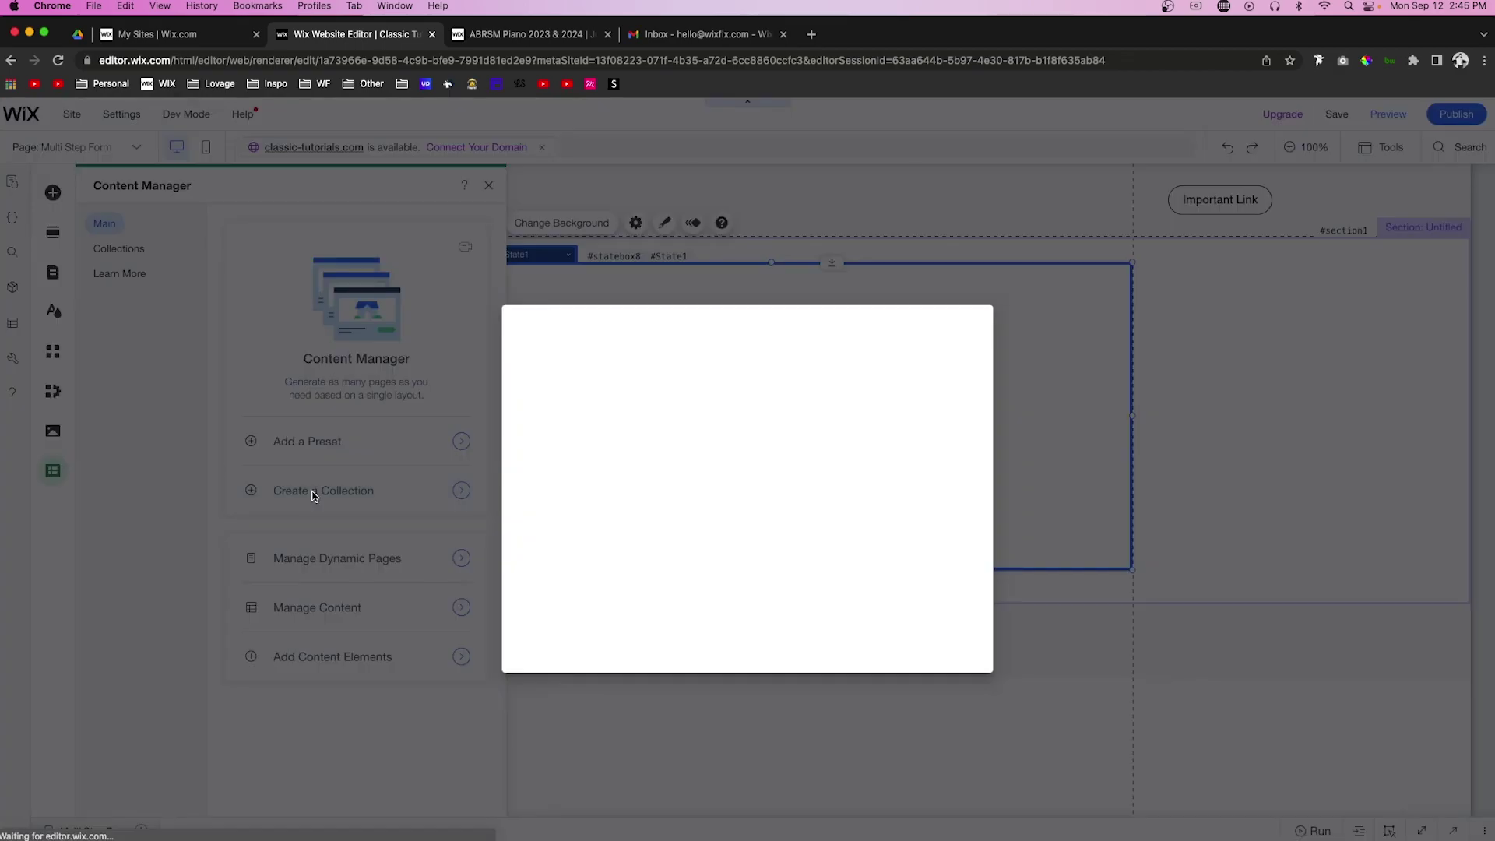
{"action": "left_click", "coordinate": [655, 559]}
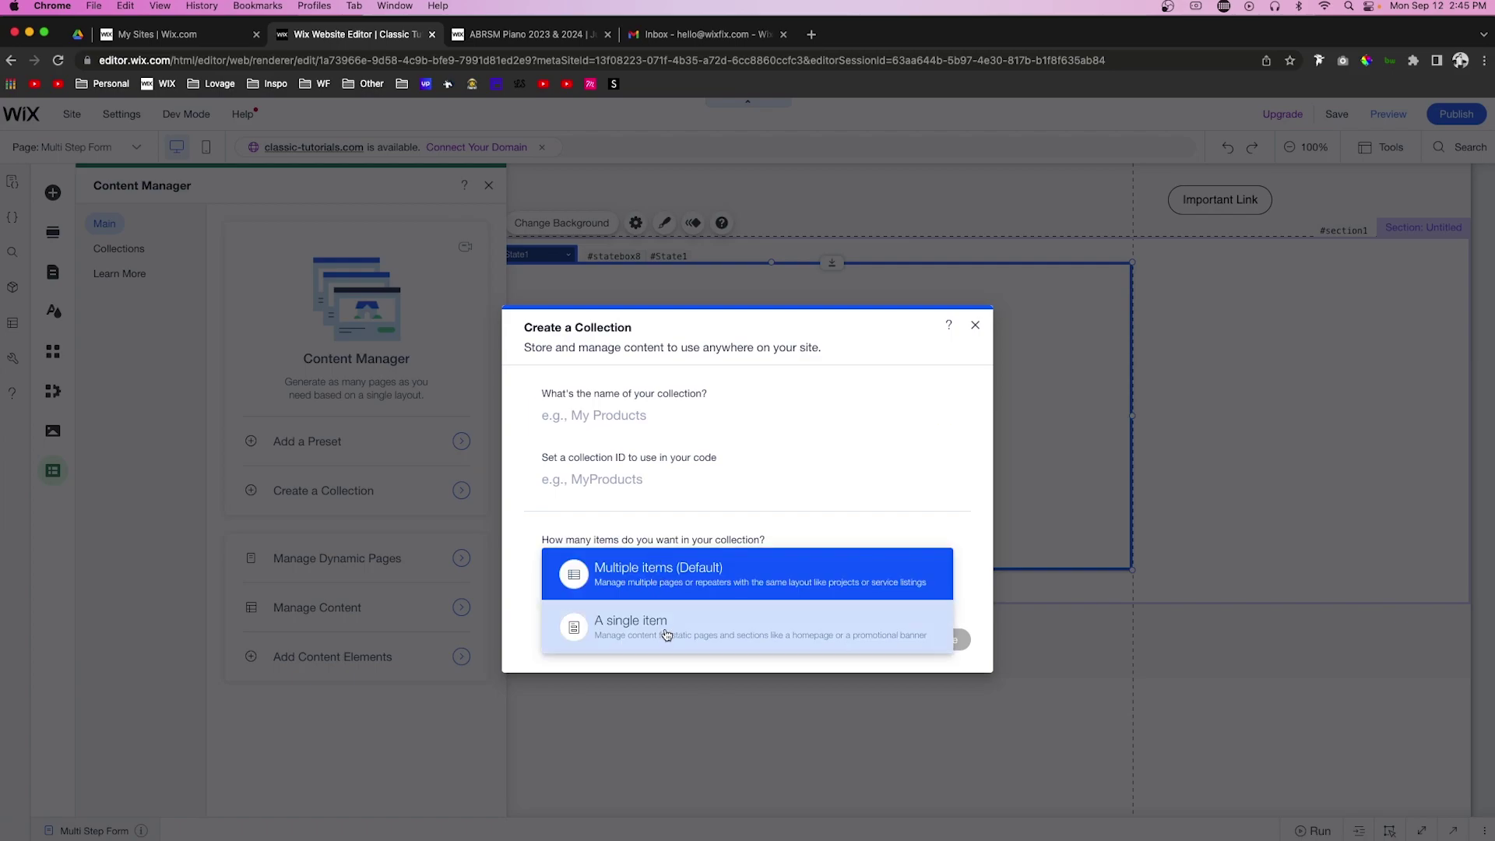
{"action": "left_click", "coordinate": [645, 417]}
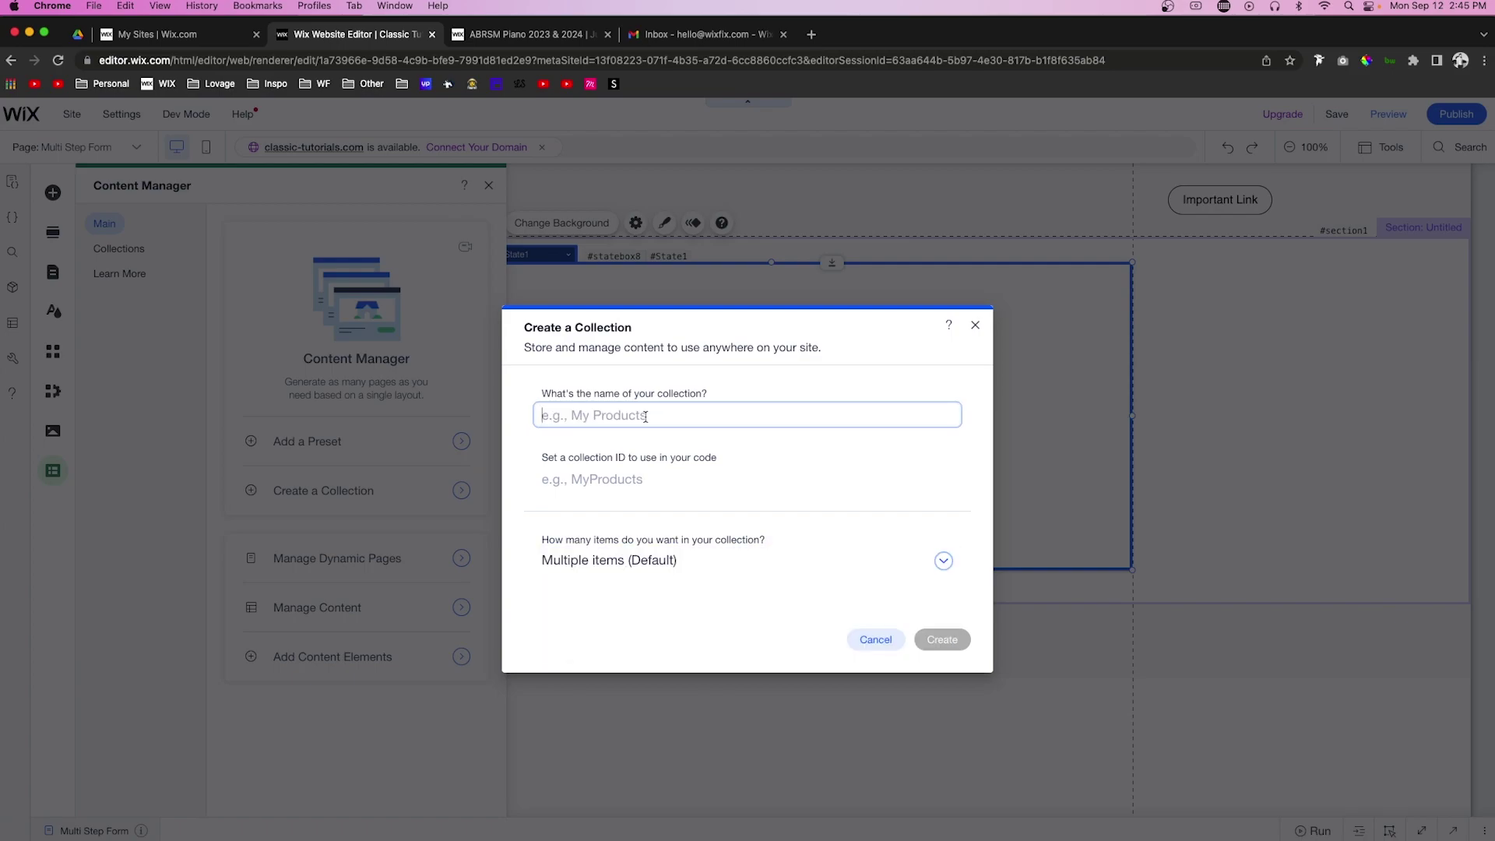
{"action": "type", "text": "my Form"}
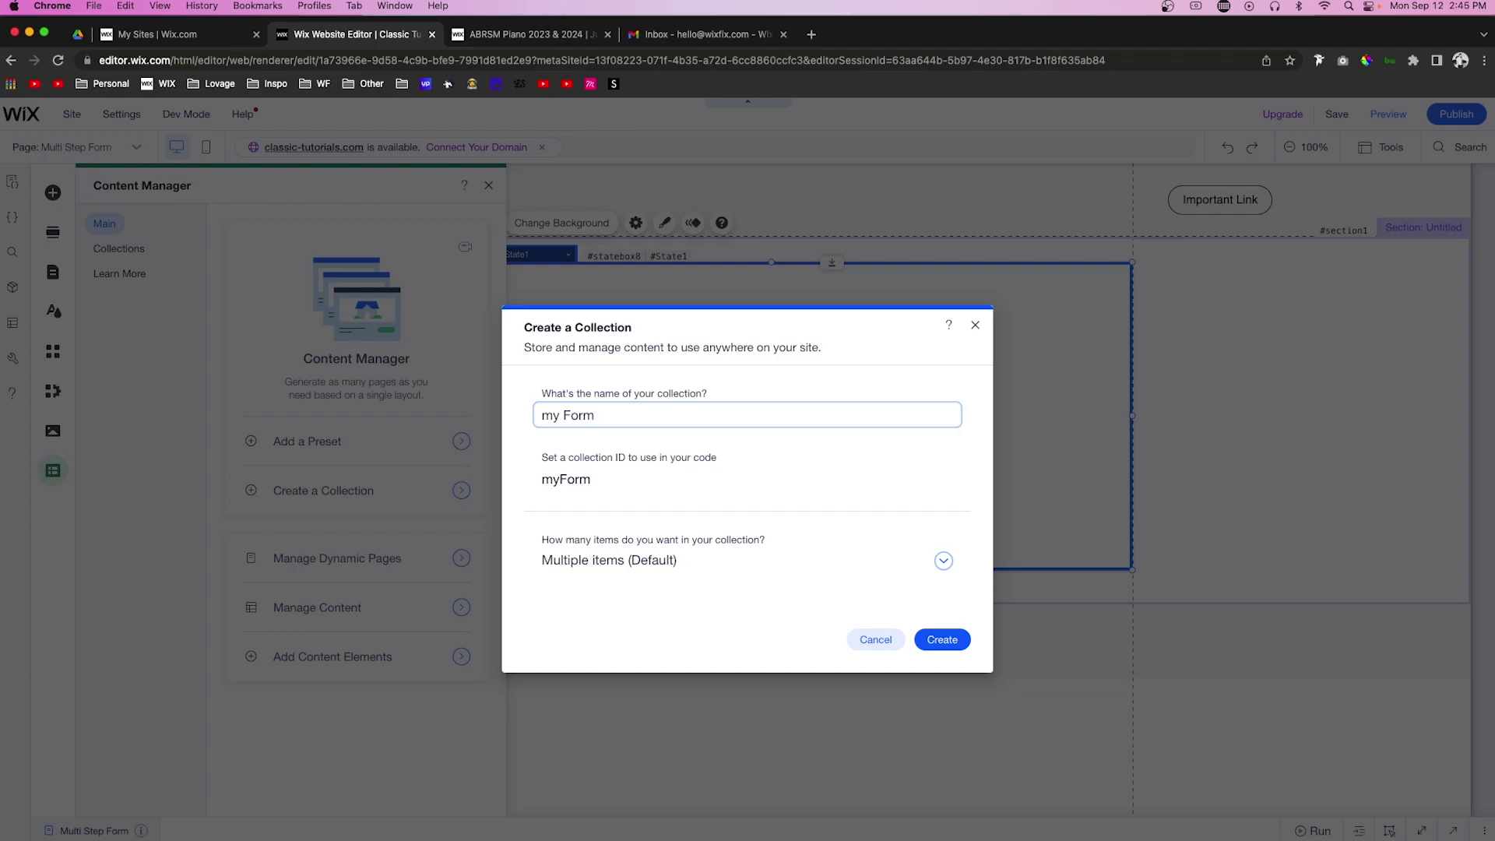
{"action": "left_click", "coordinate": [946, 640]}
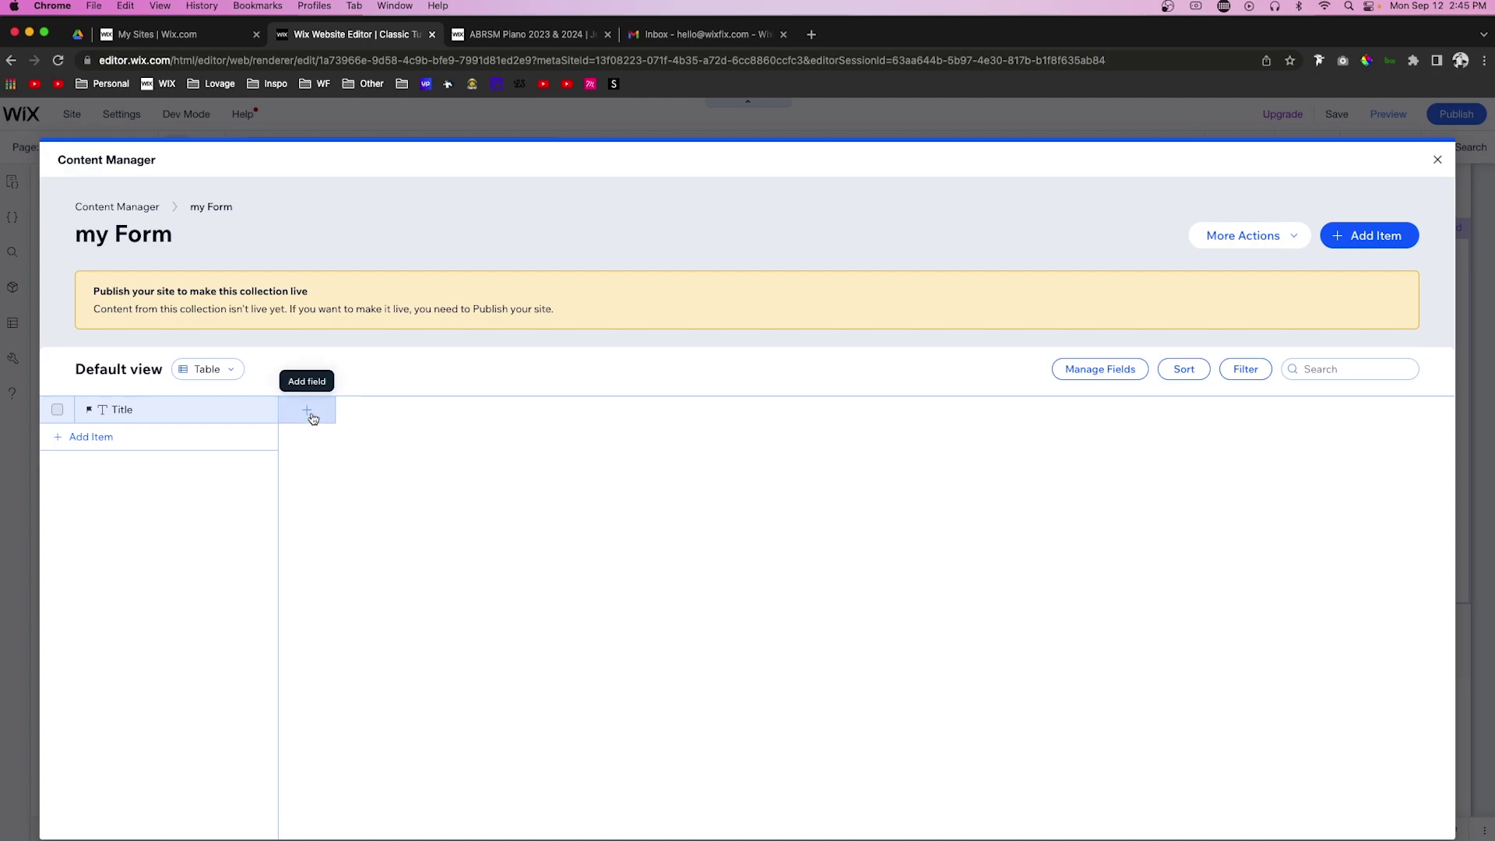
Add Text fields 'name' and 'email' to the collection
{"action": "left_click", "coordinate": [311, 412]}
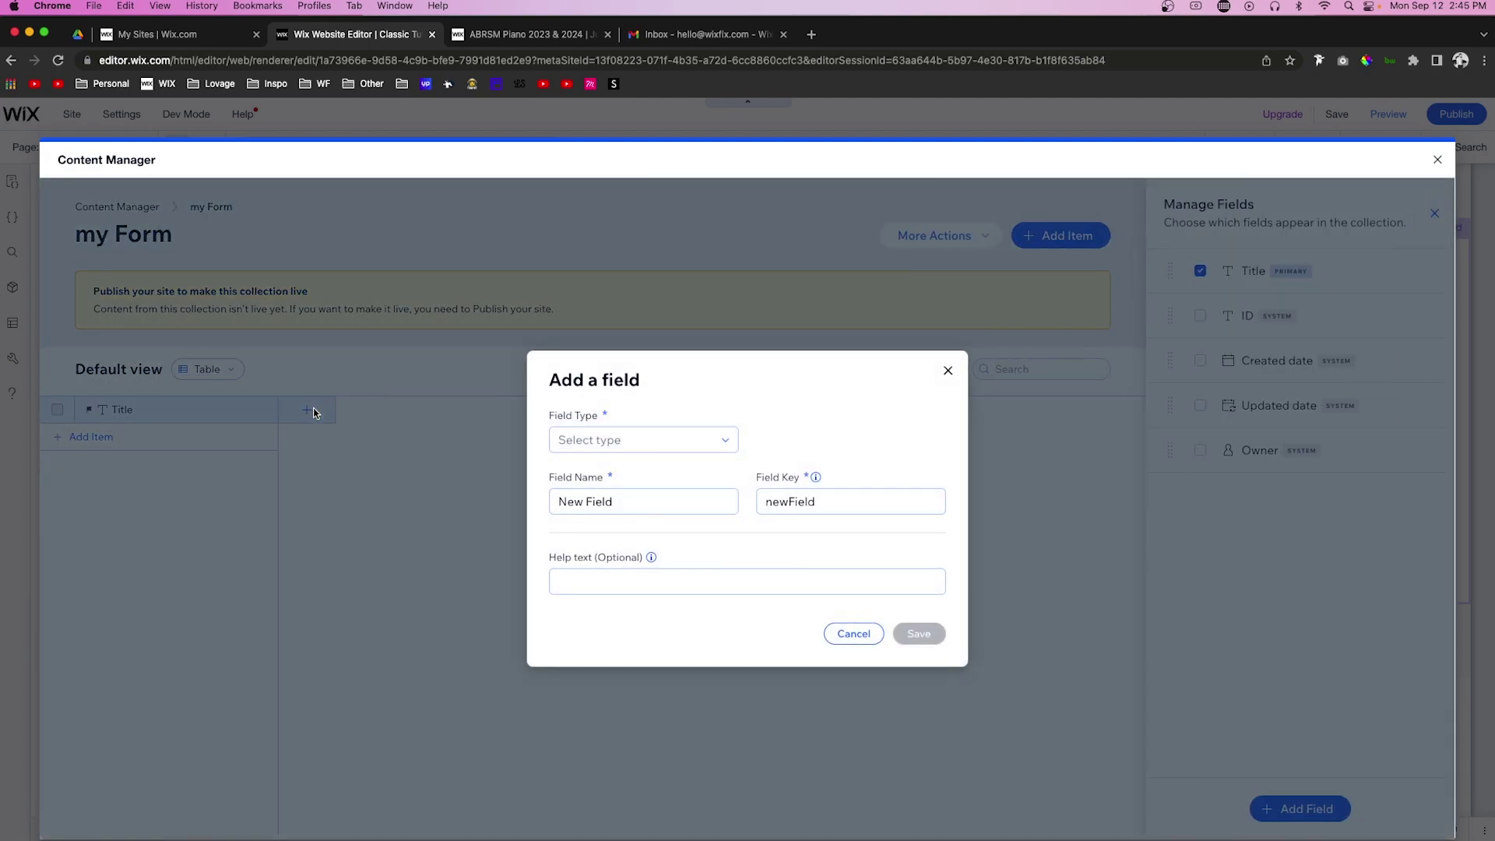
{"action": "left_click", "coordinate": [639, 440]}
{"action": "left_click", "coordinate": [614, 471]}
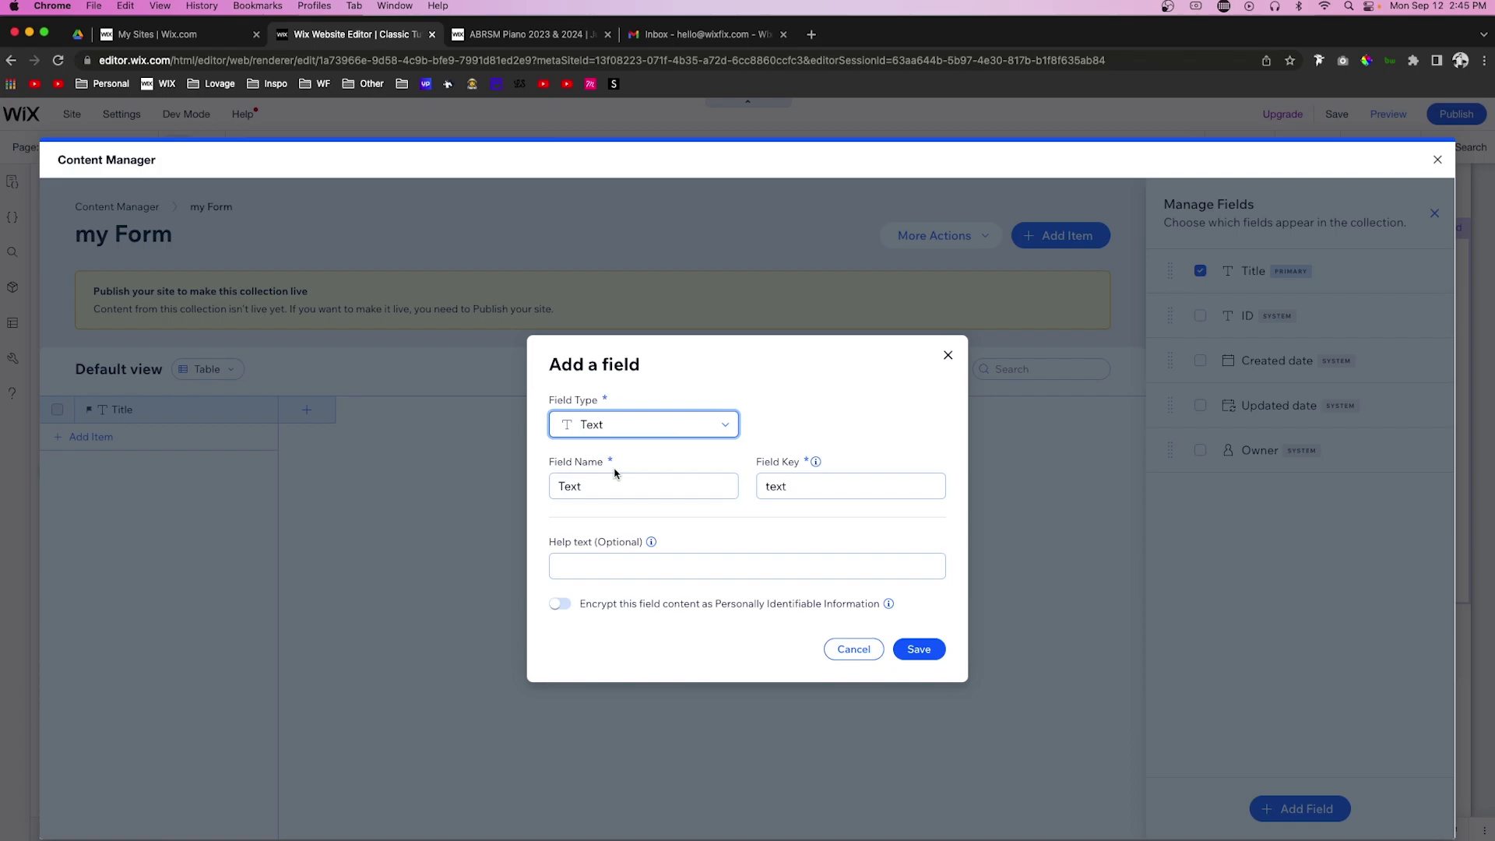
{"action": "type", "text": "name"}
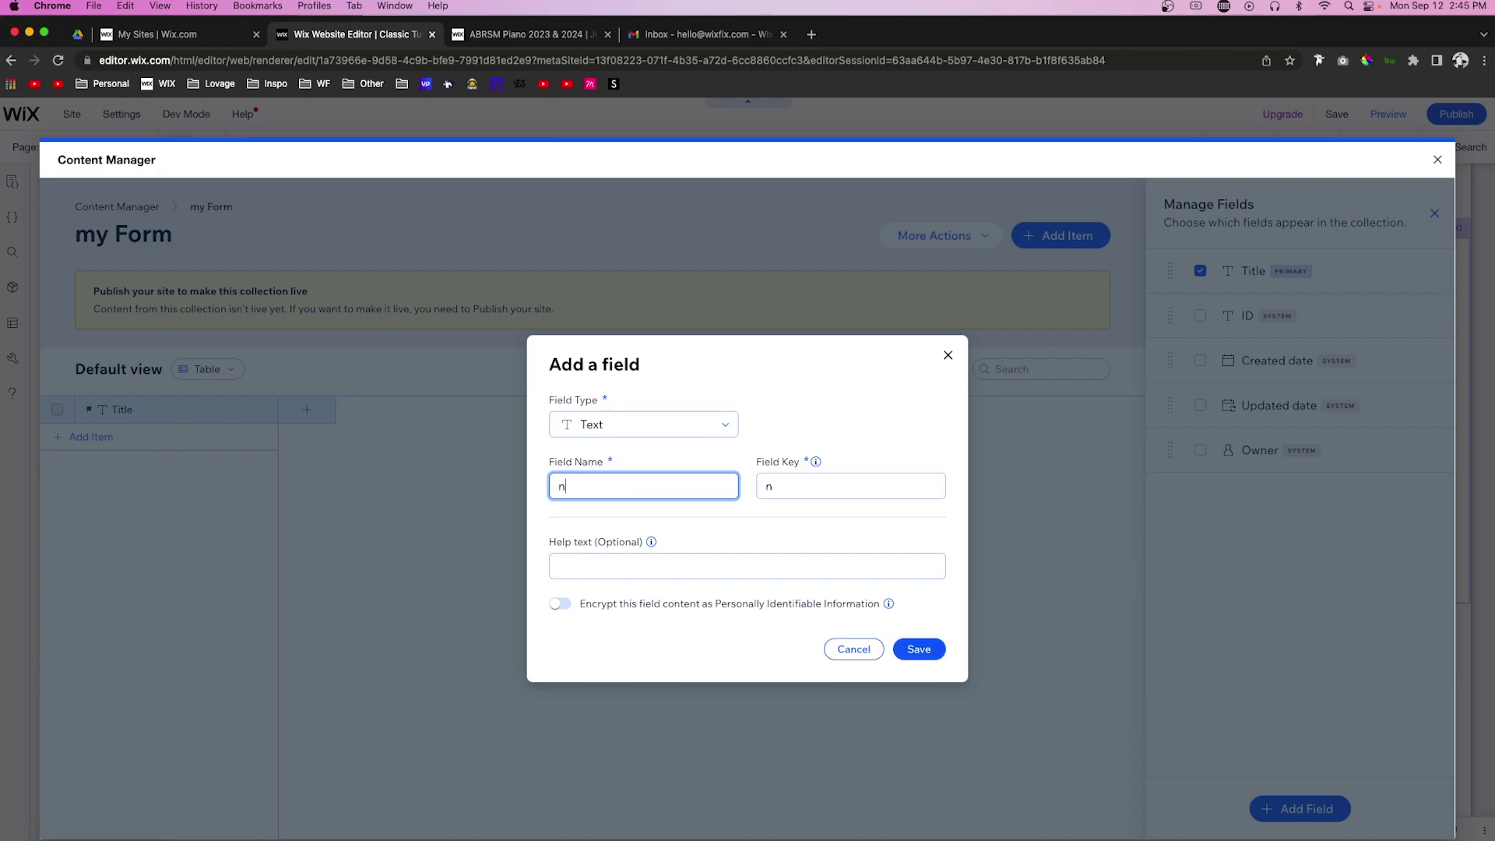
{"action": "left_click", "coordinate": [923, 646]}
{"action": "left_click", "coordinate": [455, 423]}
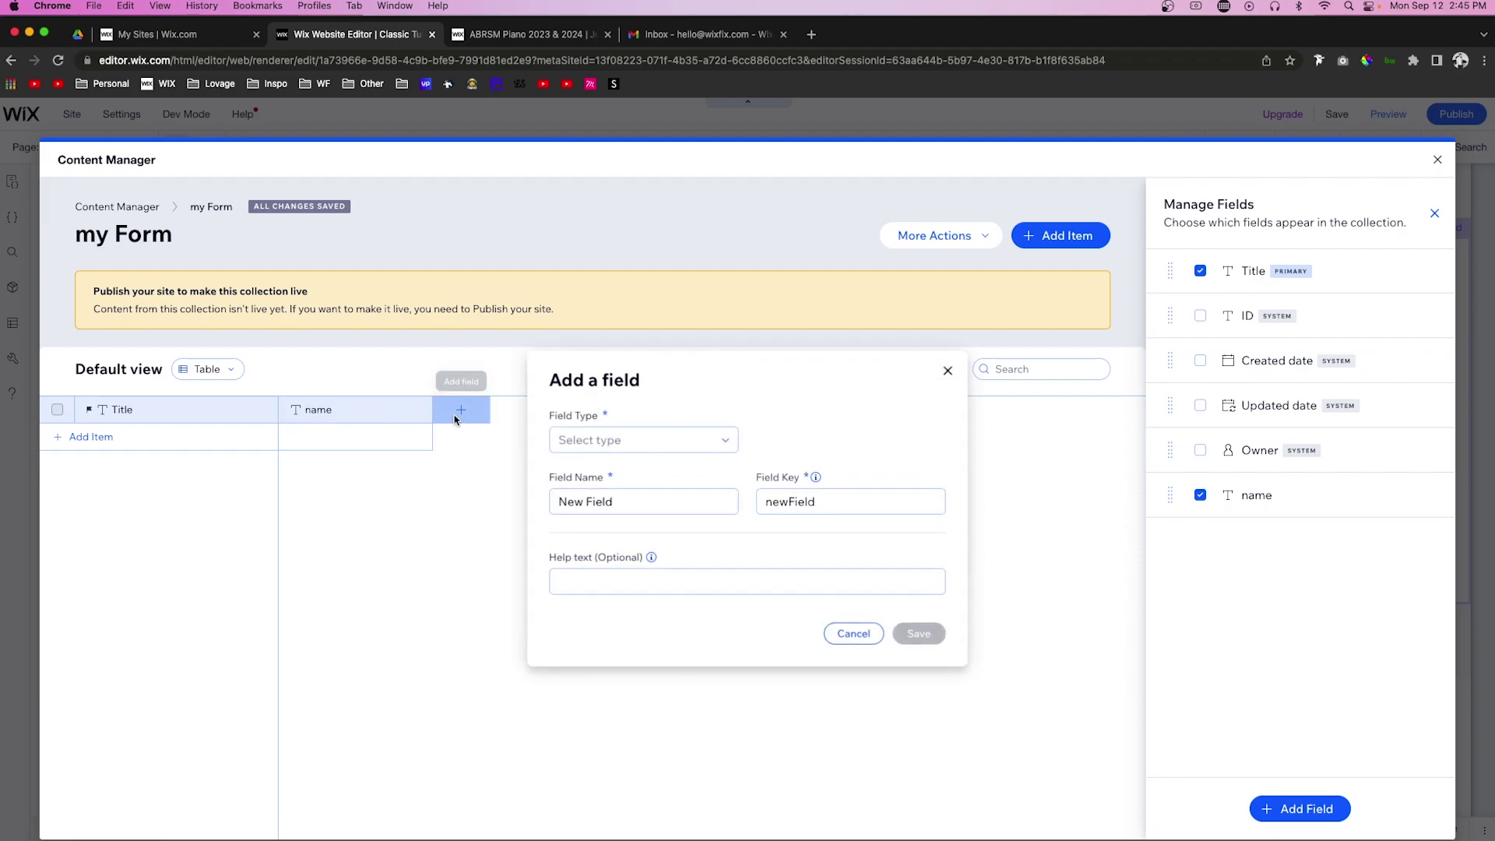
{"action": "left_click", "coordinate": [654, 438]}
{"action": "left_click", "coordinate": [641, 466]}
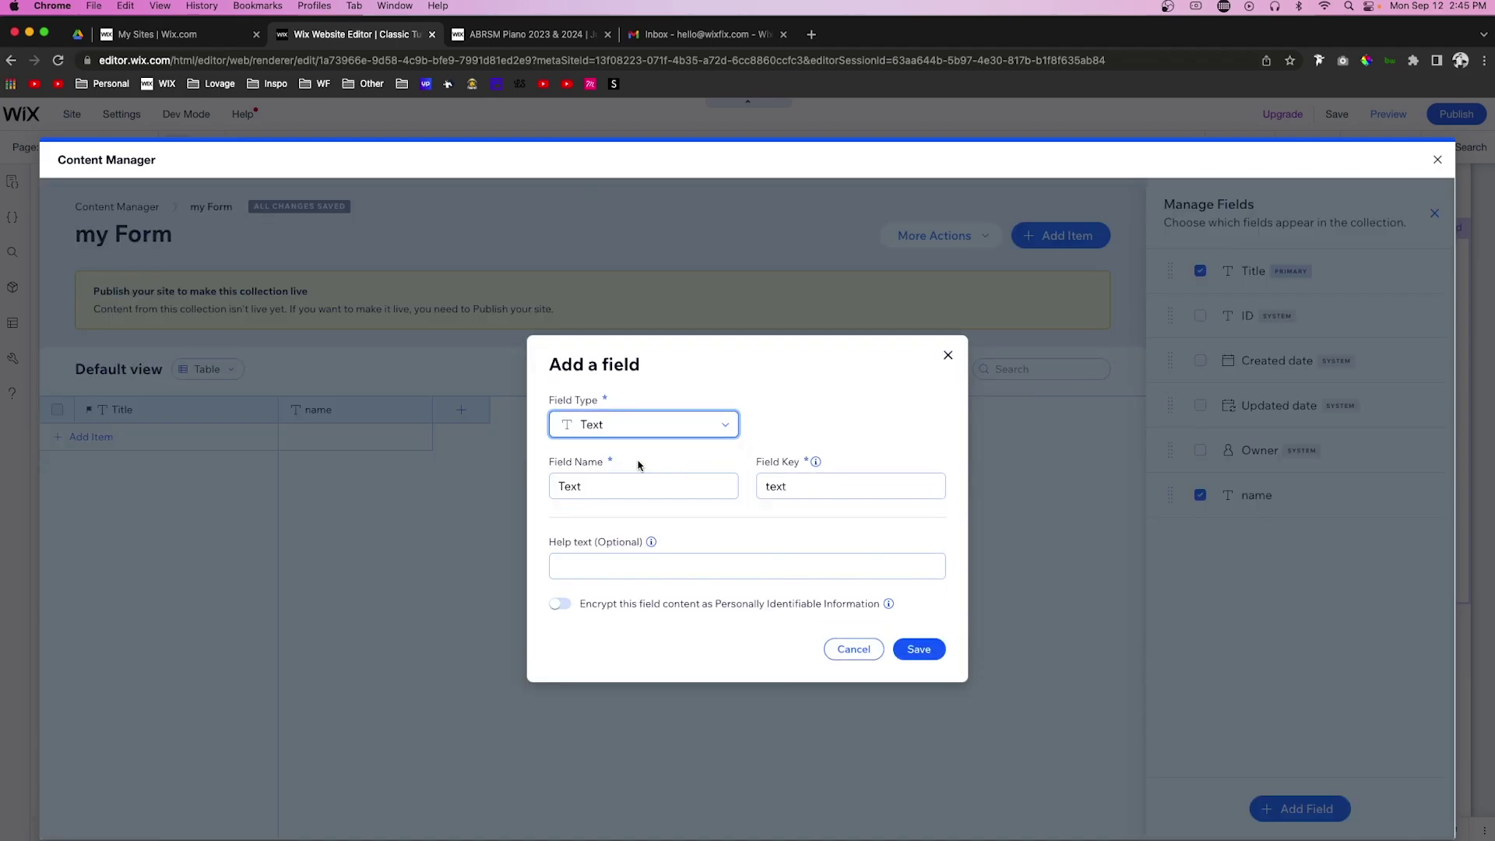
{"action": "double_click", "coordinate": [615, 488]}
{"action": "type", "text": "email"}
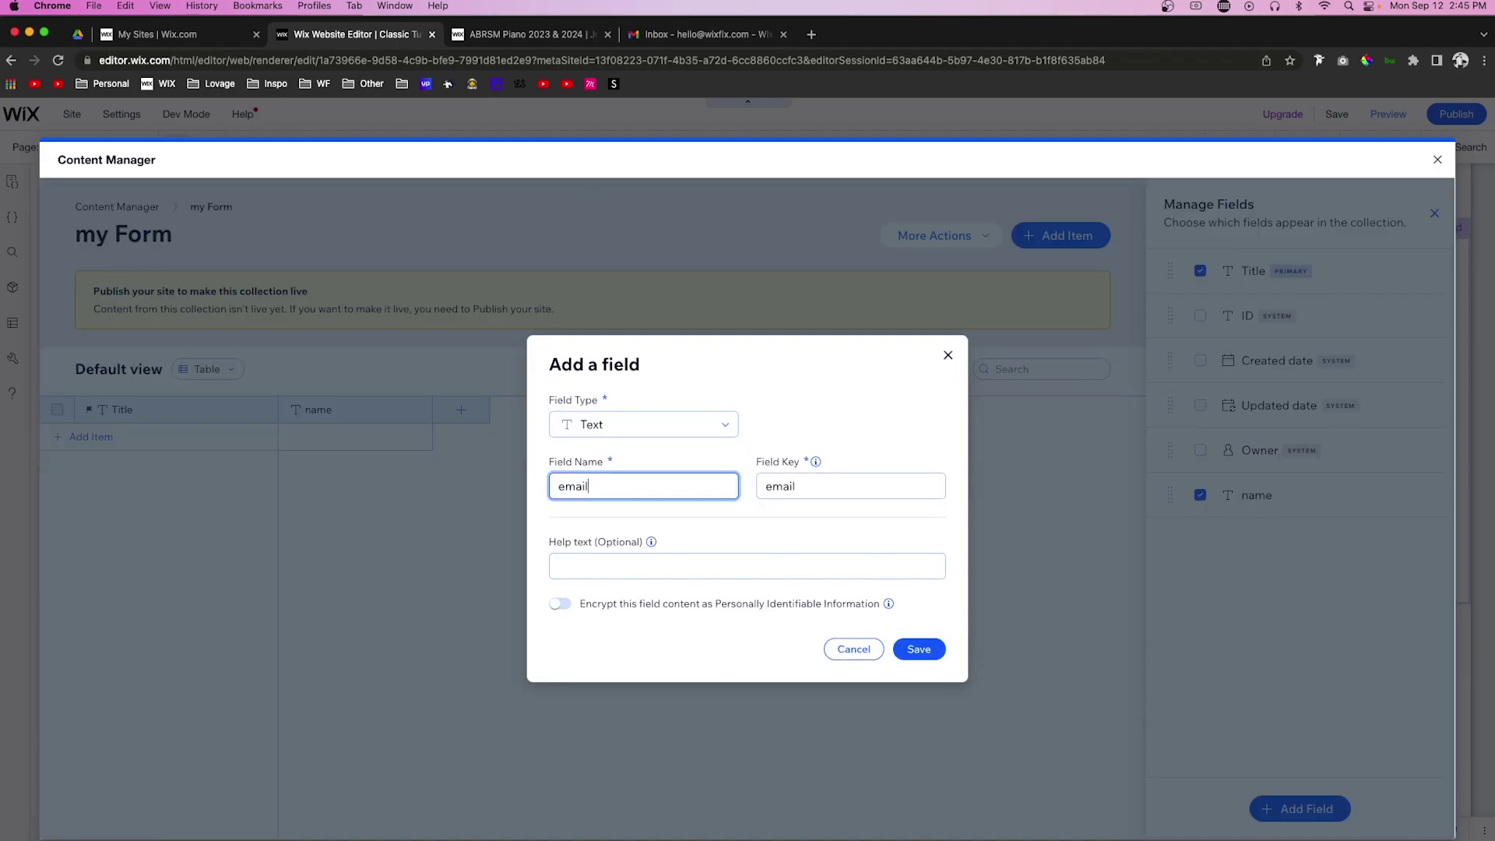
{"action": "left_click", "coordinate": [911, 646]}
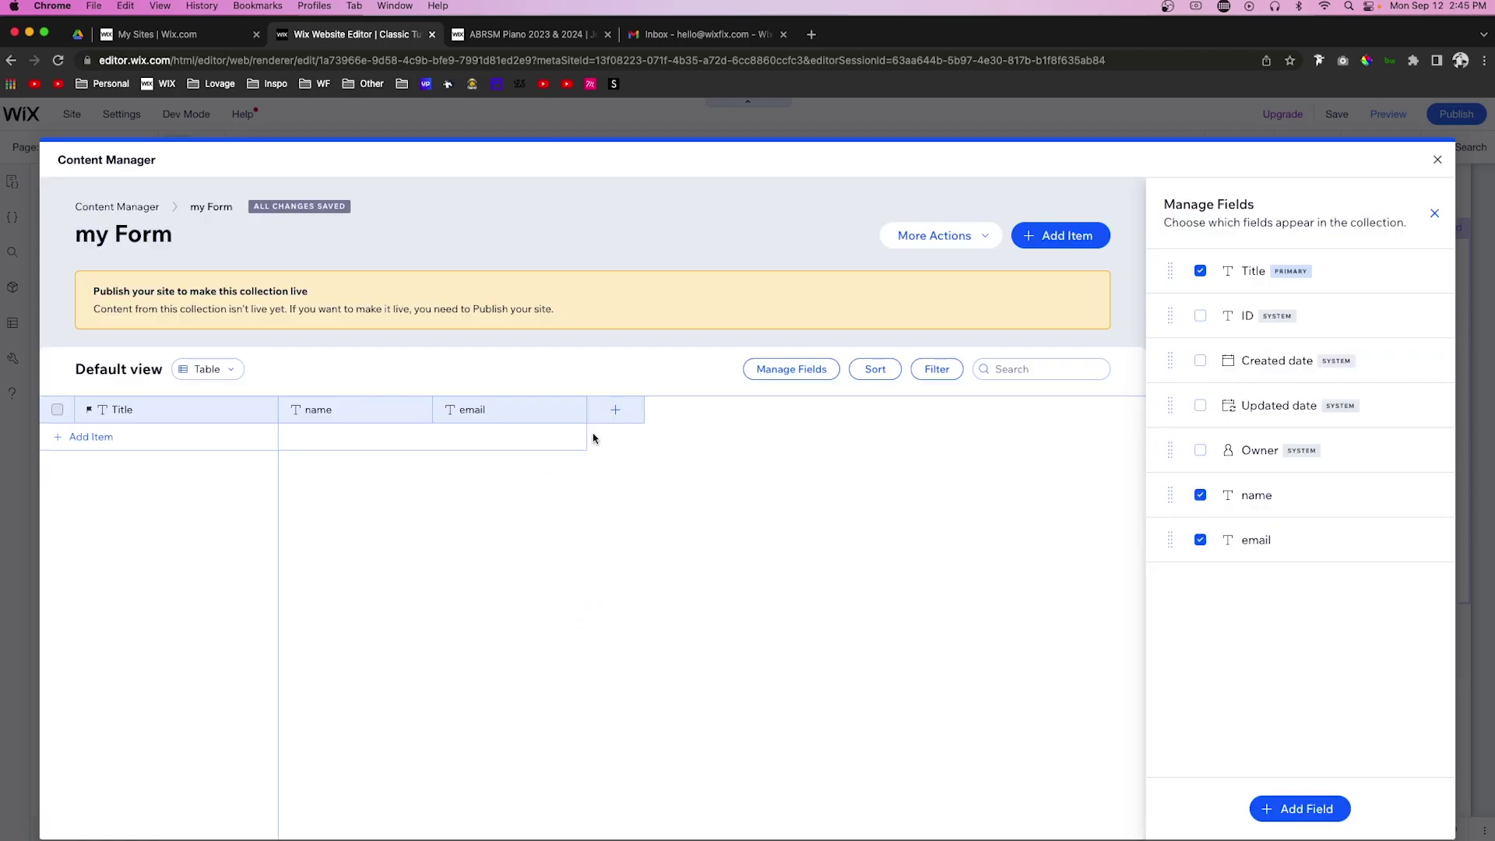
Add a Date field 'dob' and close the collection view
{"action": "left_click", "coordinate": [616, 410]}
{"action": "left_click", "coordinate": [618, 442]}
{"action": "scroll", "coordinate": [639, 576], "scroll_direction": "down", "scroll_amount": 3}
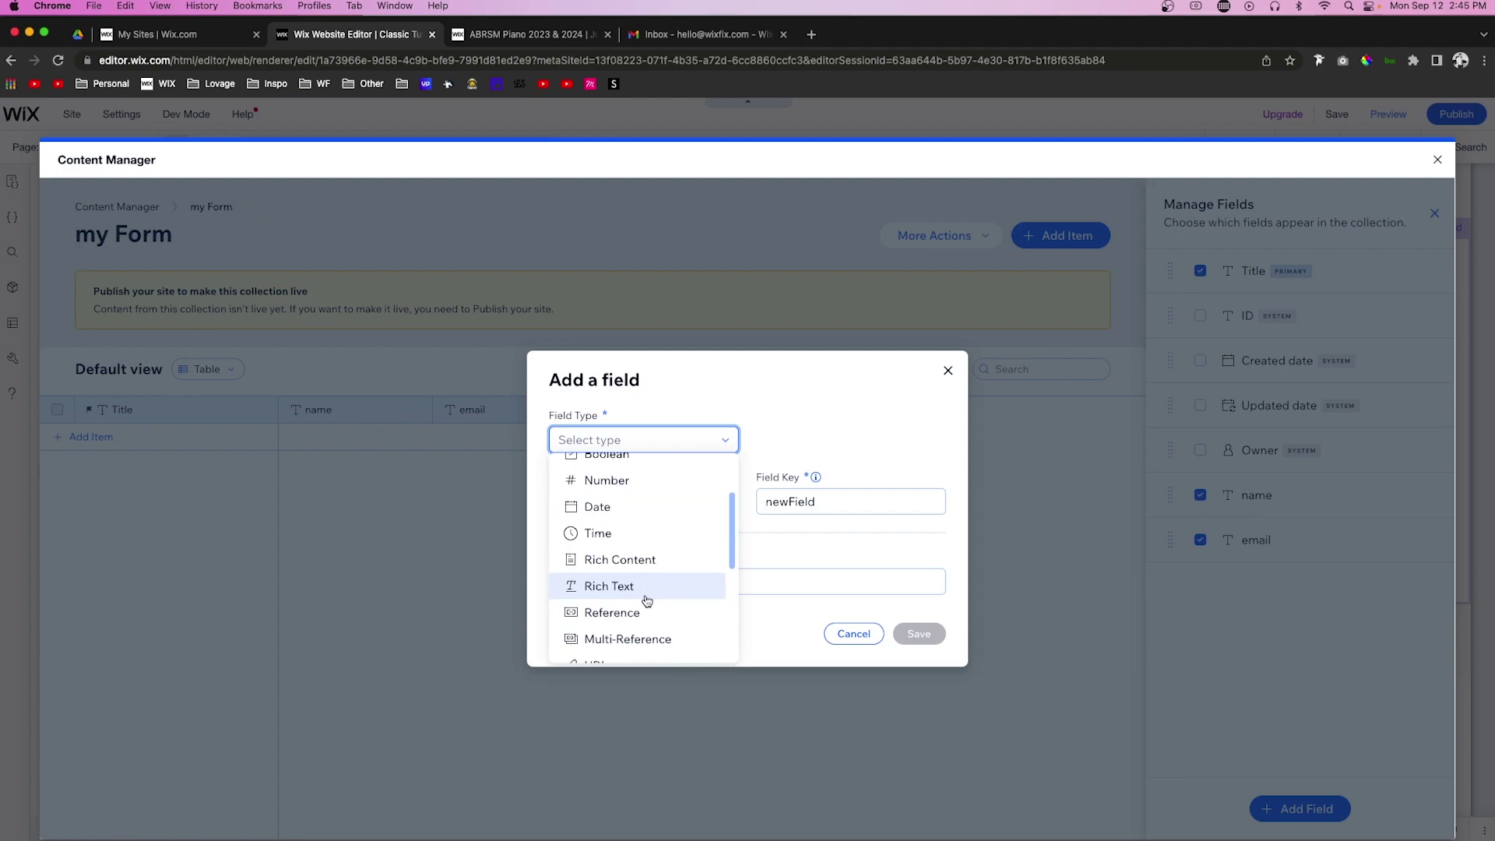
{"action": "left_click", "coordinate": [603, 506]}
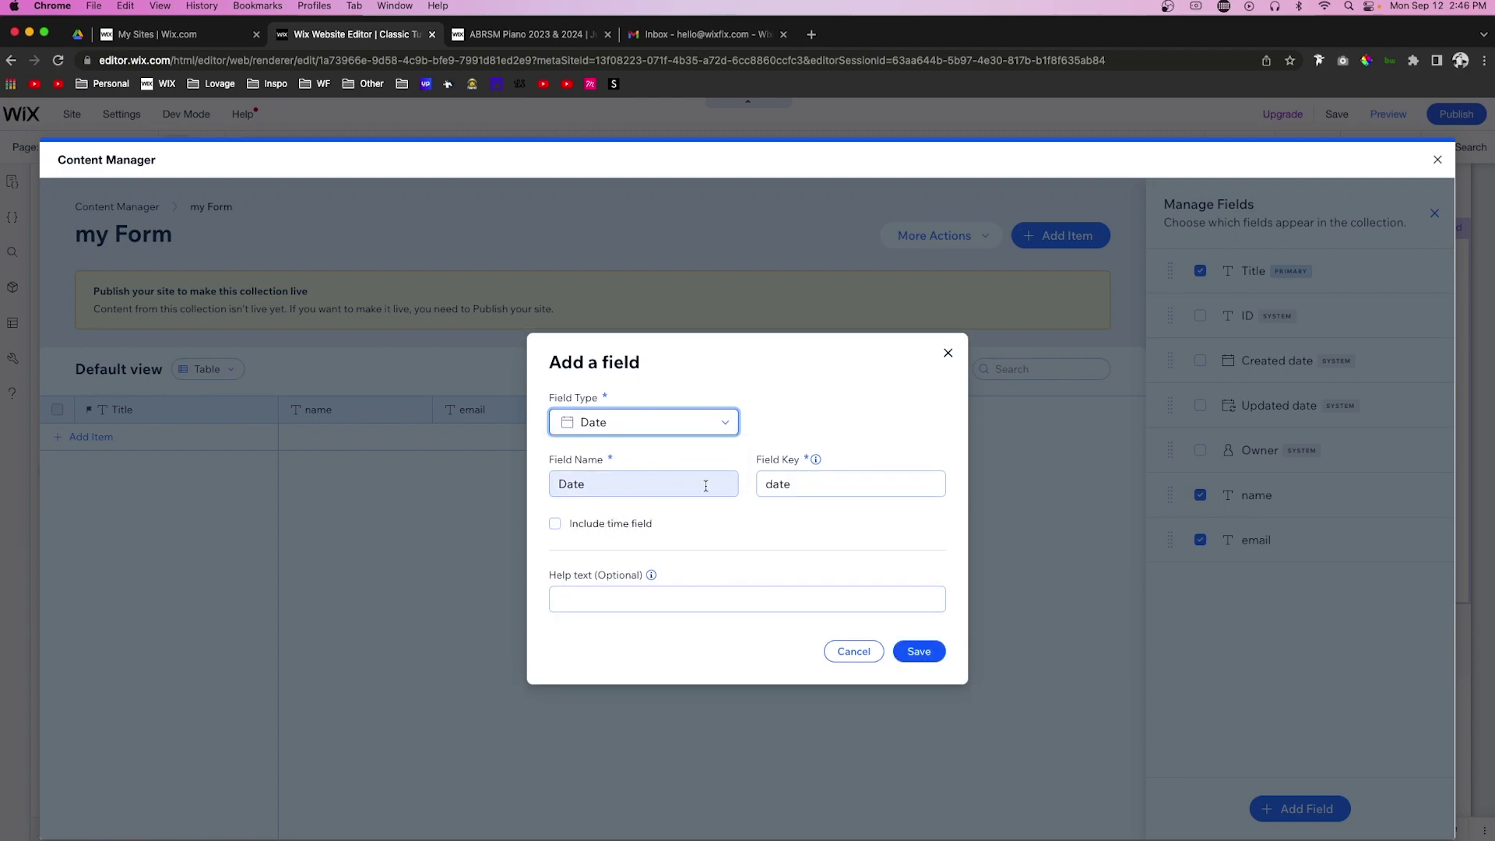
{"action": "type", "text": "dob"}
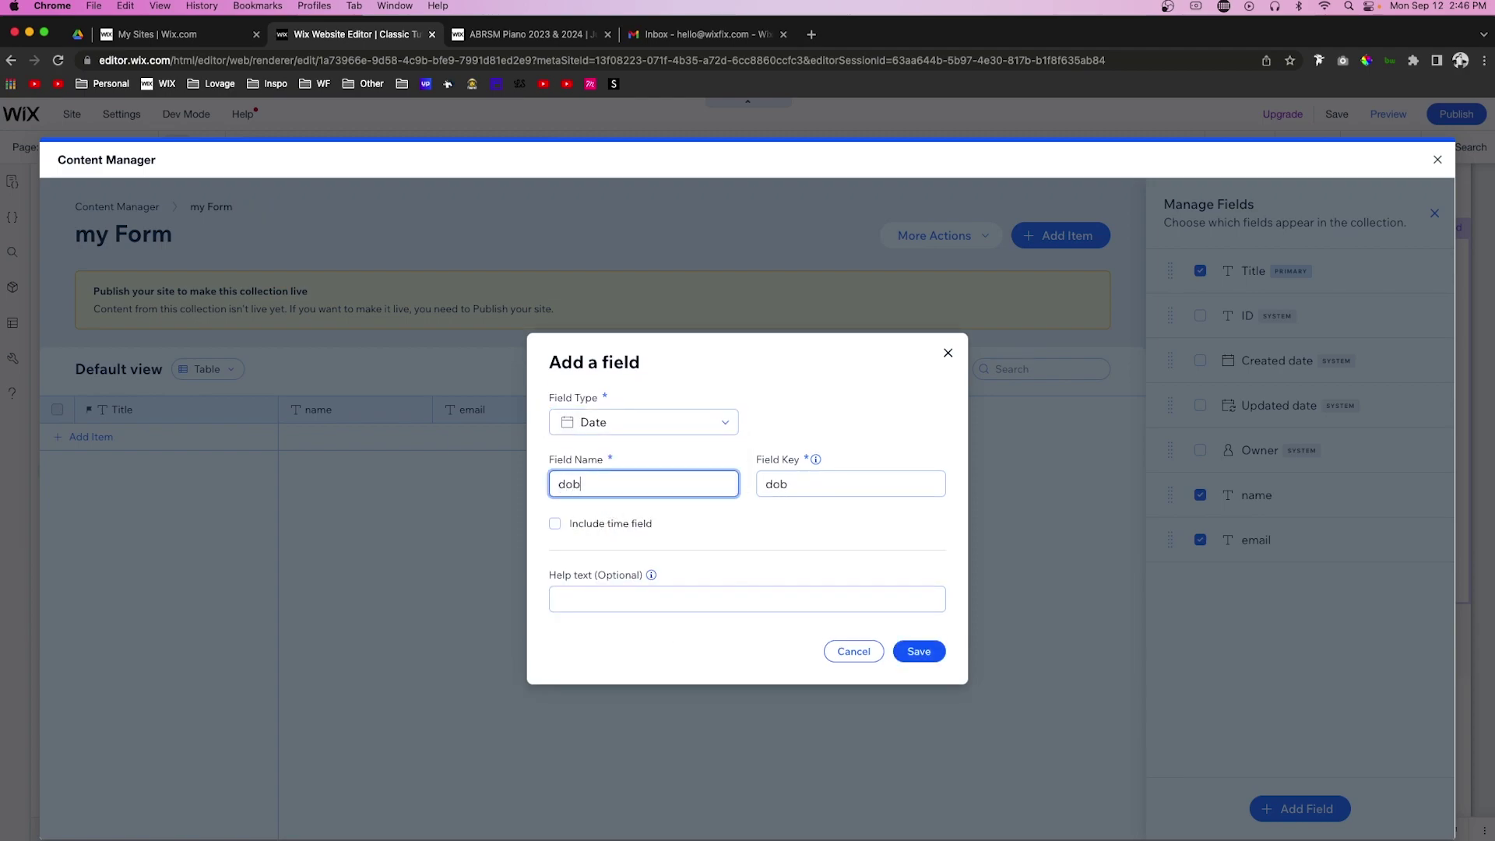
{"action": "left_click", "coordinate": [920, 658]}
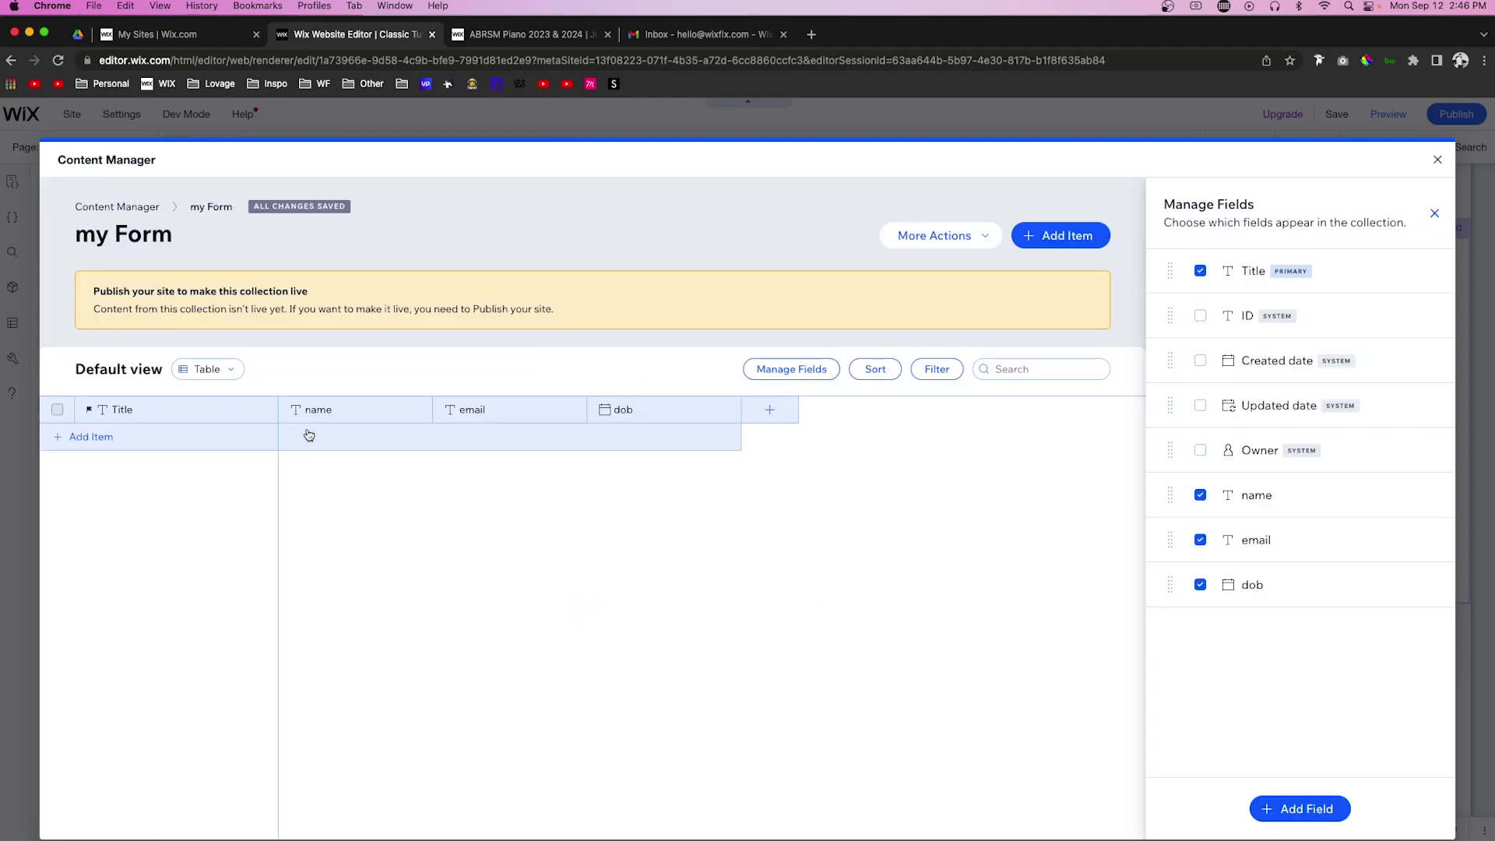
{"action": "left_click", "coordinate": [1437, 162]}
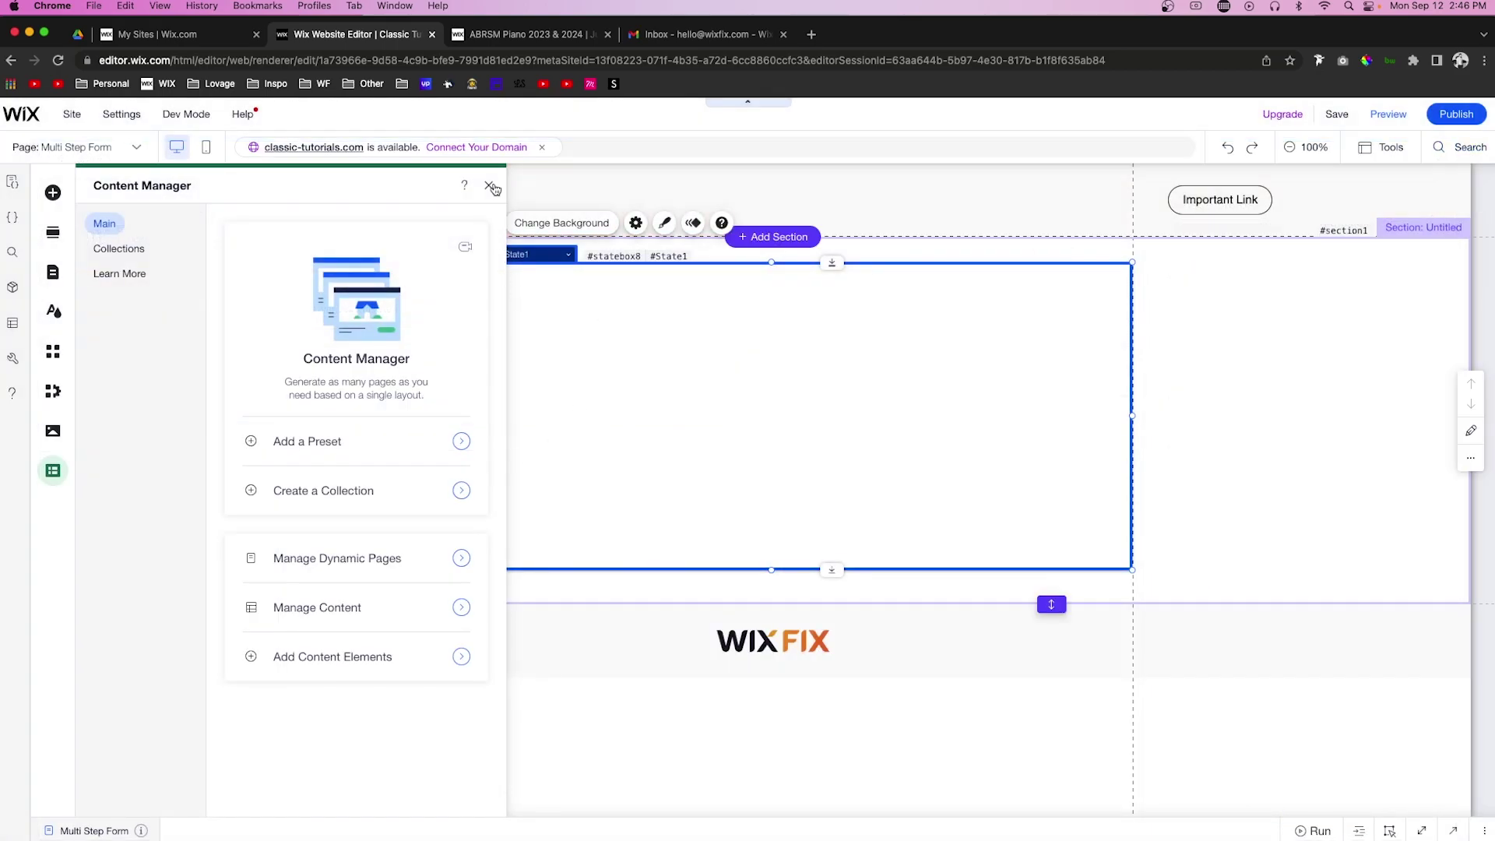
Close the Content Manager side panel
{"action": "left_click", "coordinate": [772, 431]}
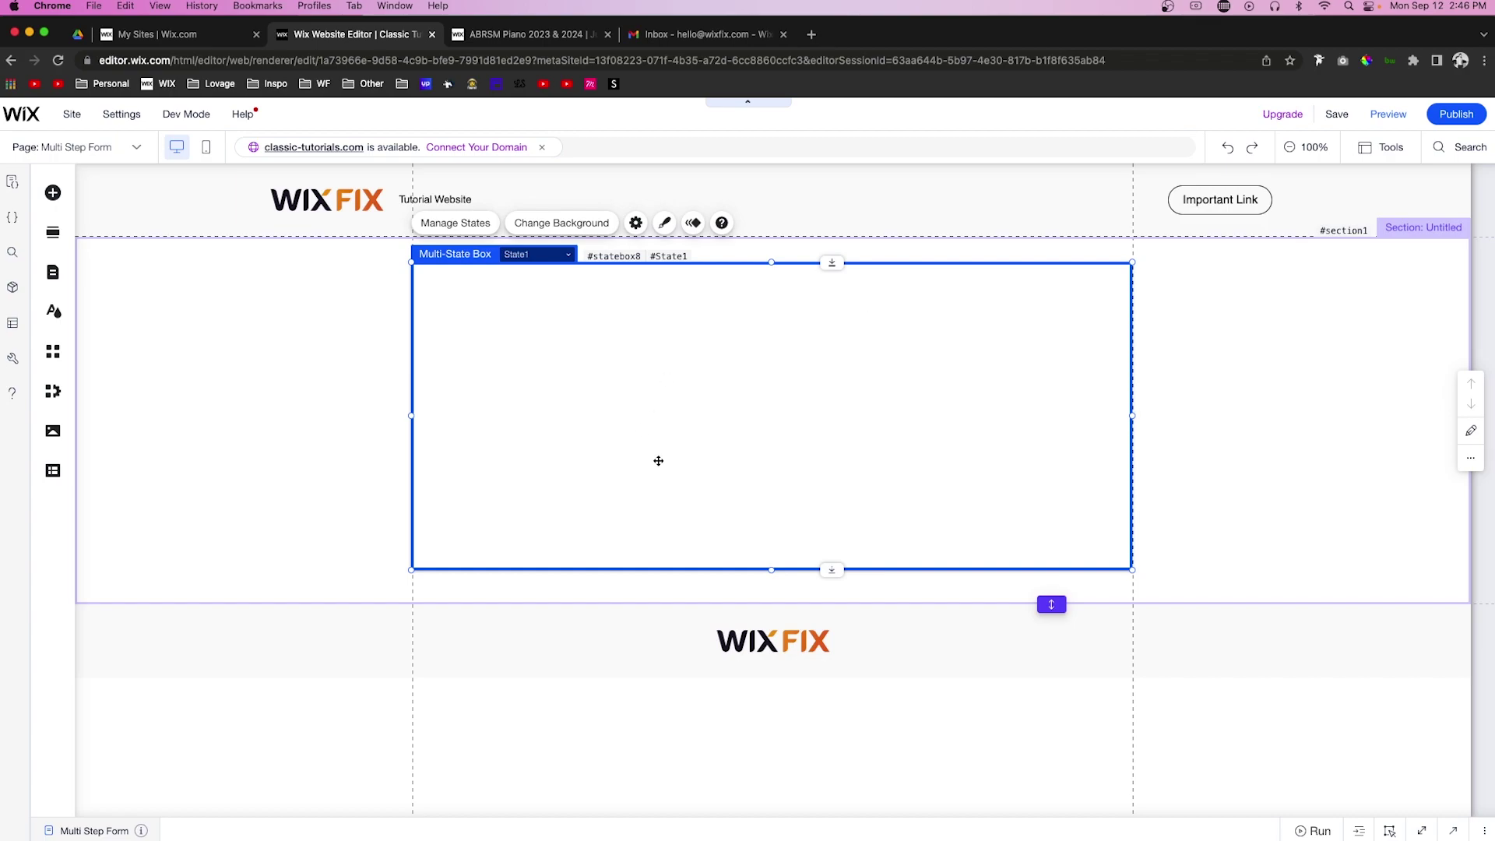
Place an 'Add your Name' text input in State1, centred horizontally
{"action": "left_click", "coordinate": [52, 195]}
{"action": "left_click", "coordinate": [53, 195]}
{"action": "left_click", "coordinate": [53, 195]}
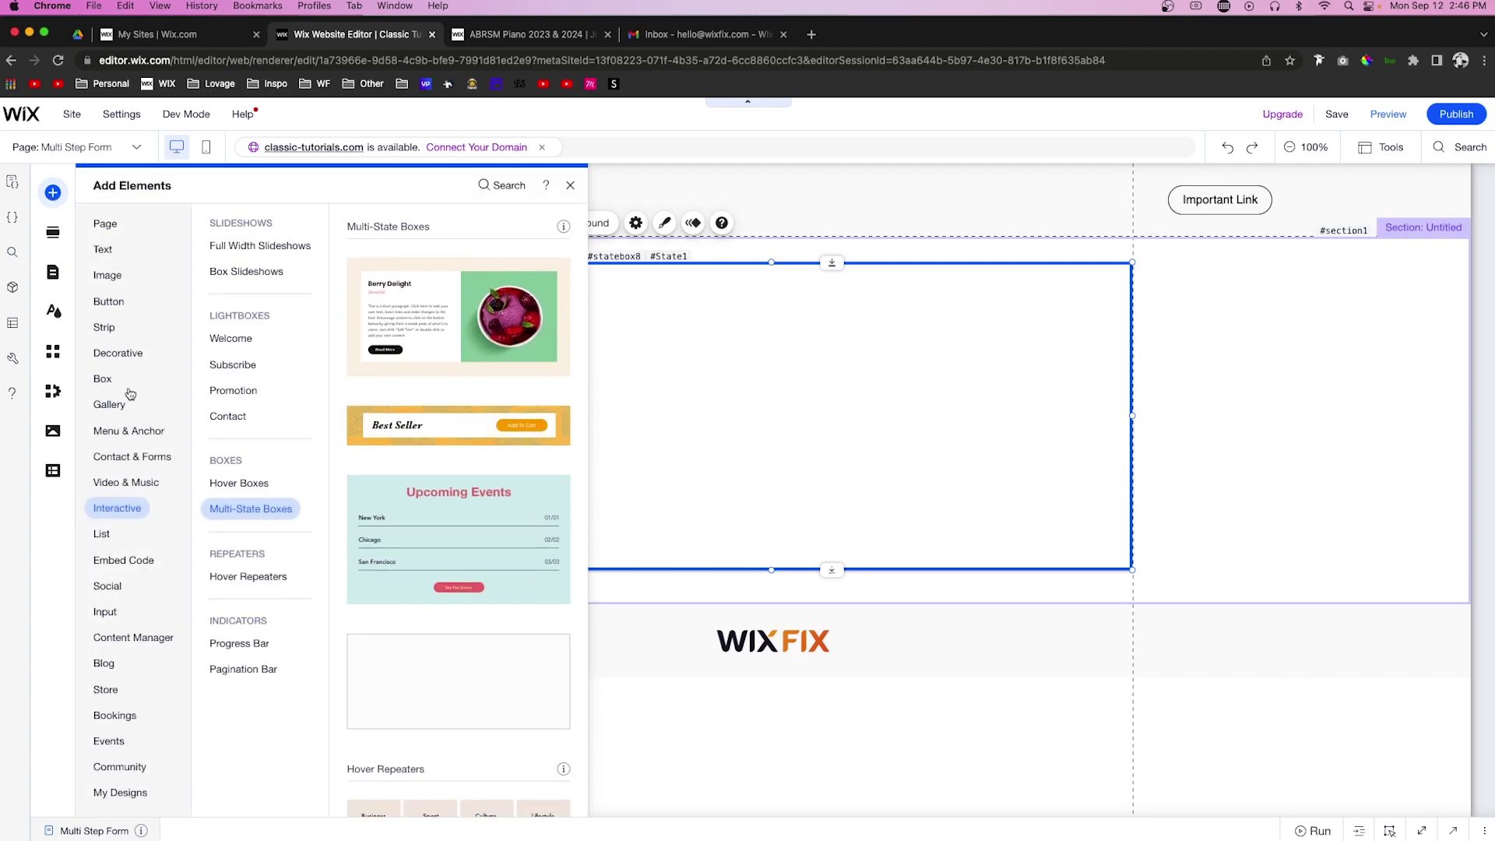
{"action": "left_click", "coordinate": [125, 588]}
{"action": "left_click", "coordinate": [105, 612]}
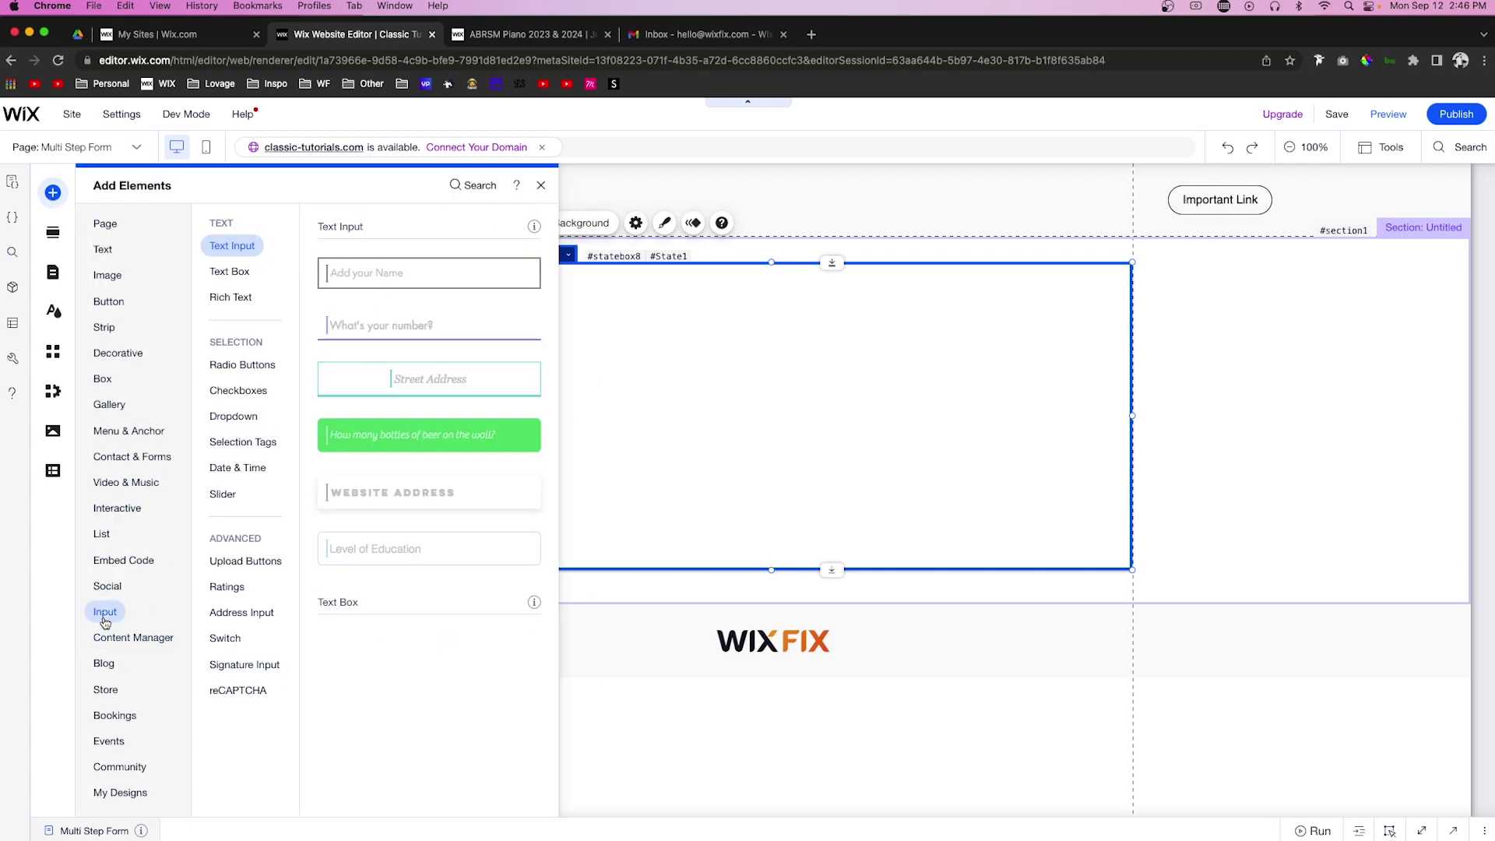
{"action": "left_click_drag", "start_coordinate": [414, 277], "coordinate": [727, 384]}
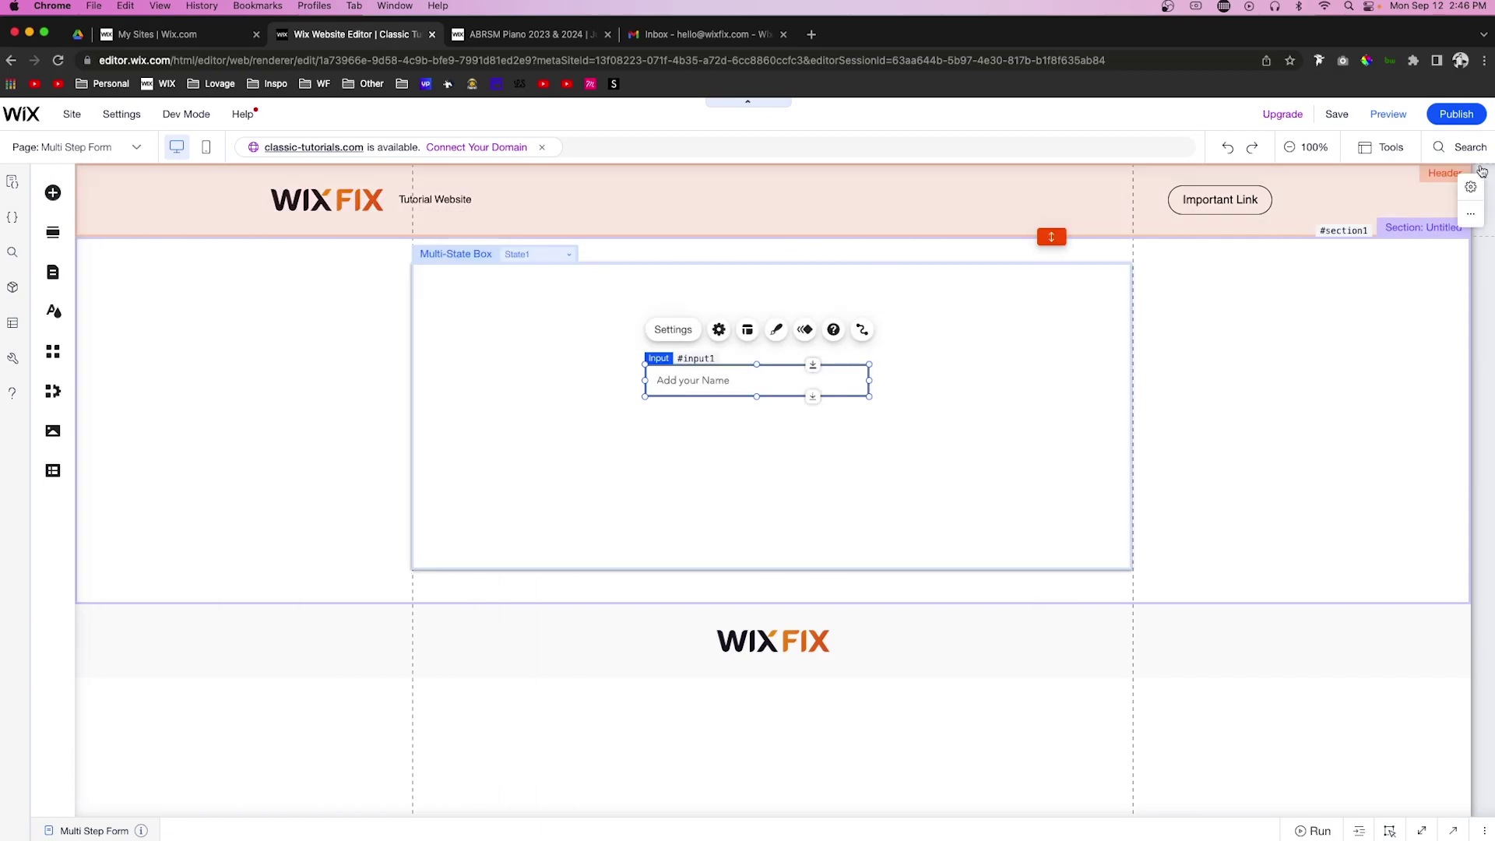
{"action": "left_click", "coordinate": [1386, 147]}
{"action": "left_click", "coordinate": [1355, 196]}
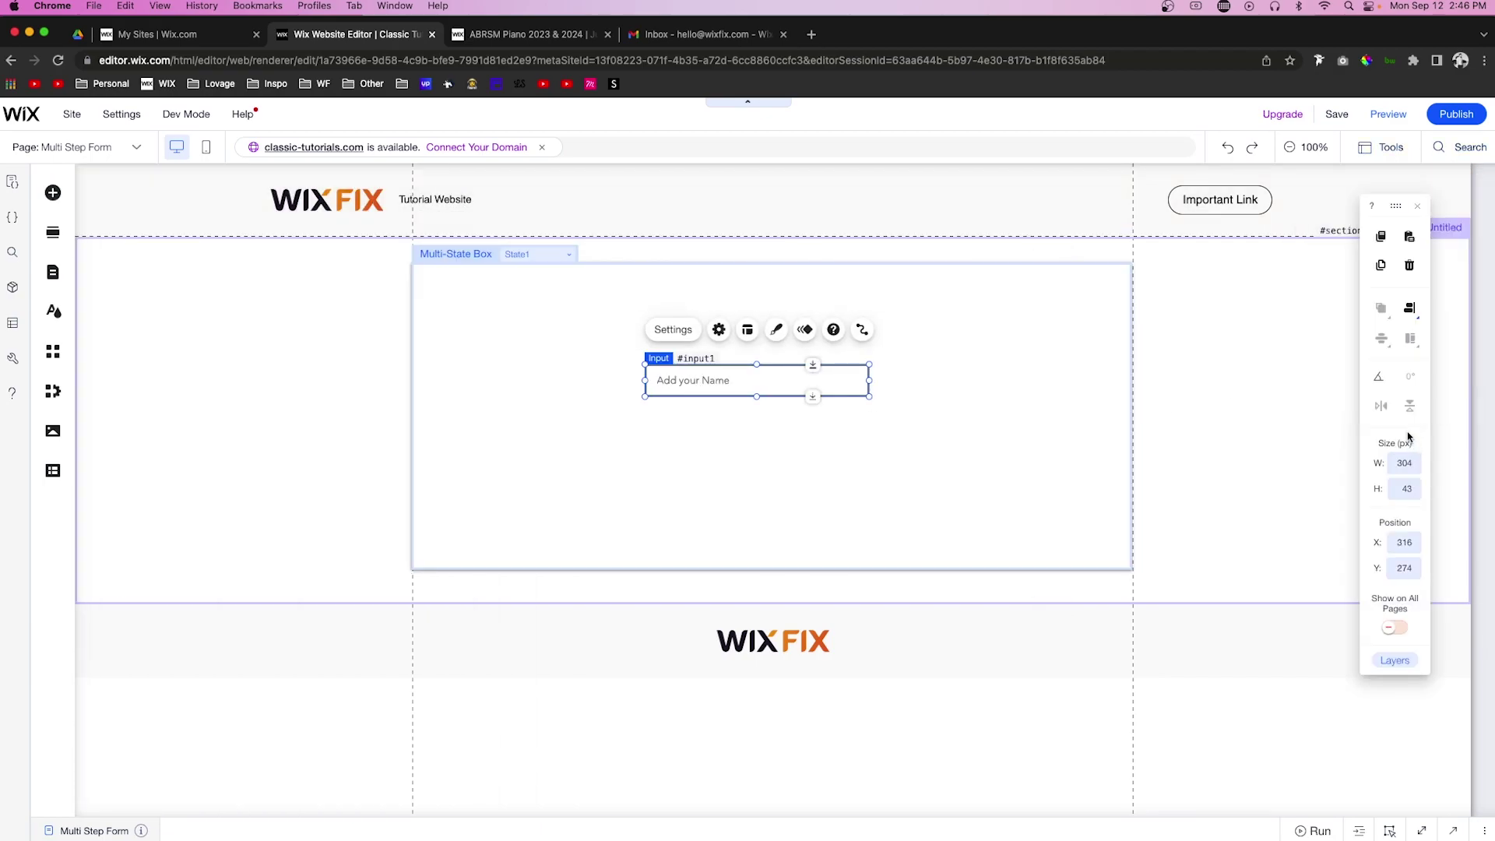
{"action": "left_click", "coordinate": [1384, 313]}
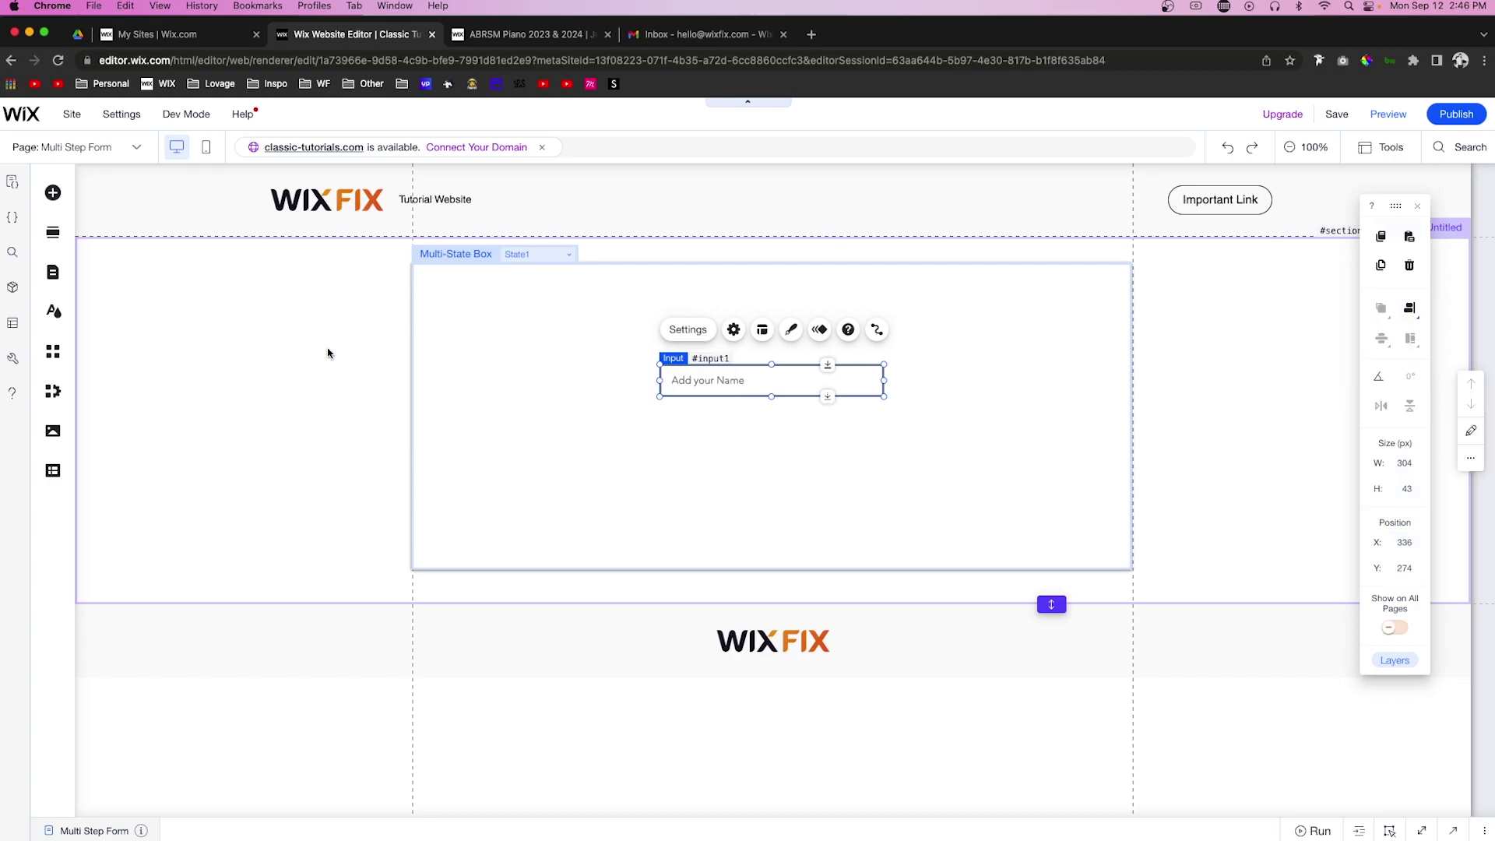
Add a button below the name field labelled 'Next'
{"action": "left_click", "coordinate": [52, 192]}
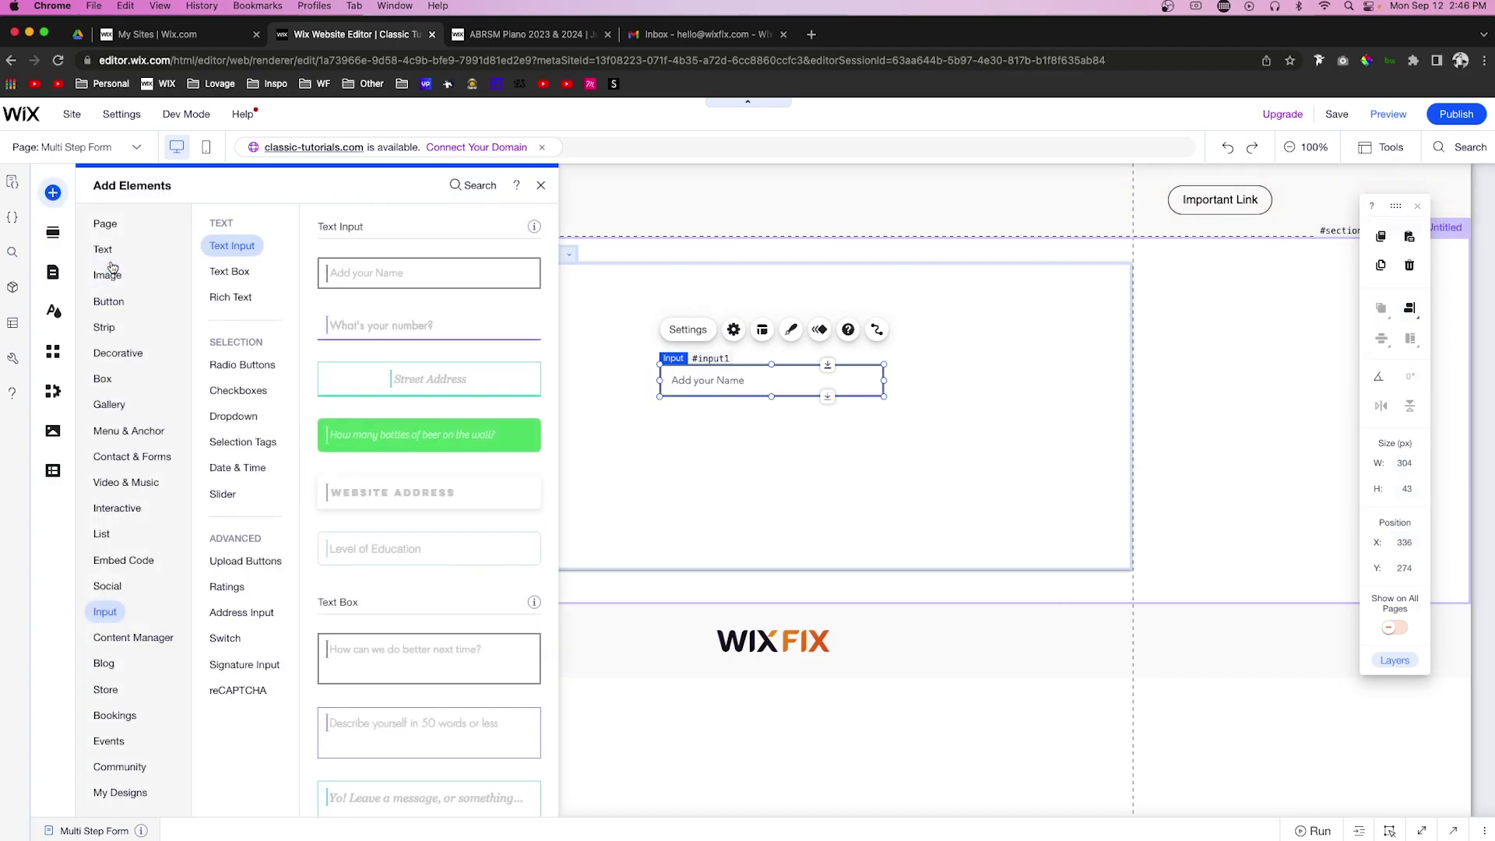
{"action": "left_click", "coordinate": [111, 303]}
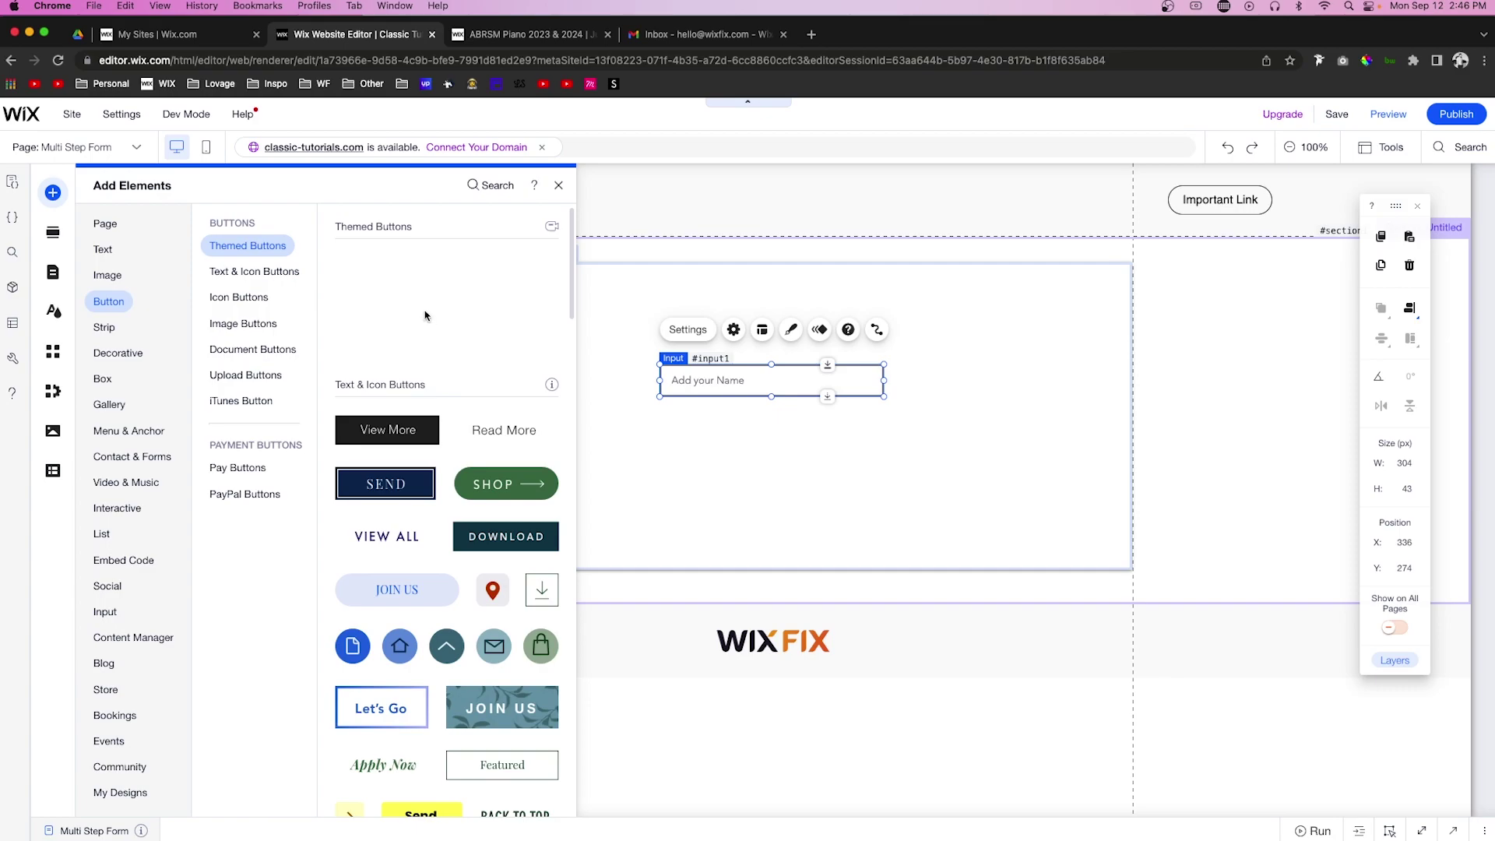
{"action": "left_click_drag", "start_coordinate": [389, 273], "coordinate": [771, 450]}
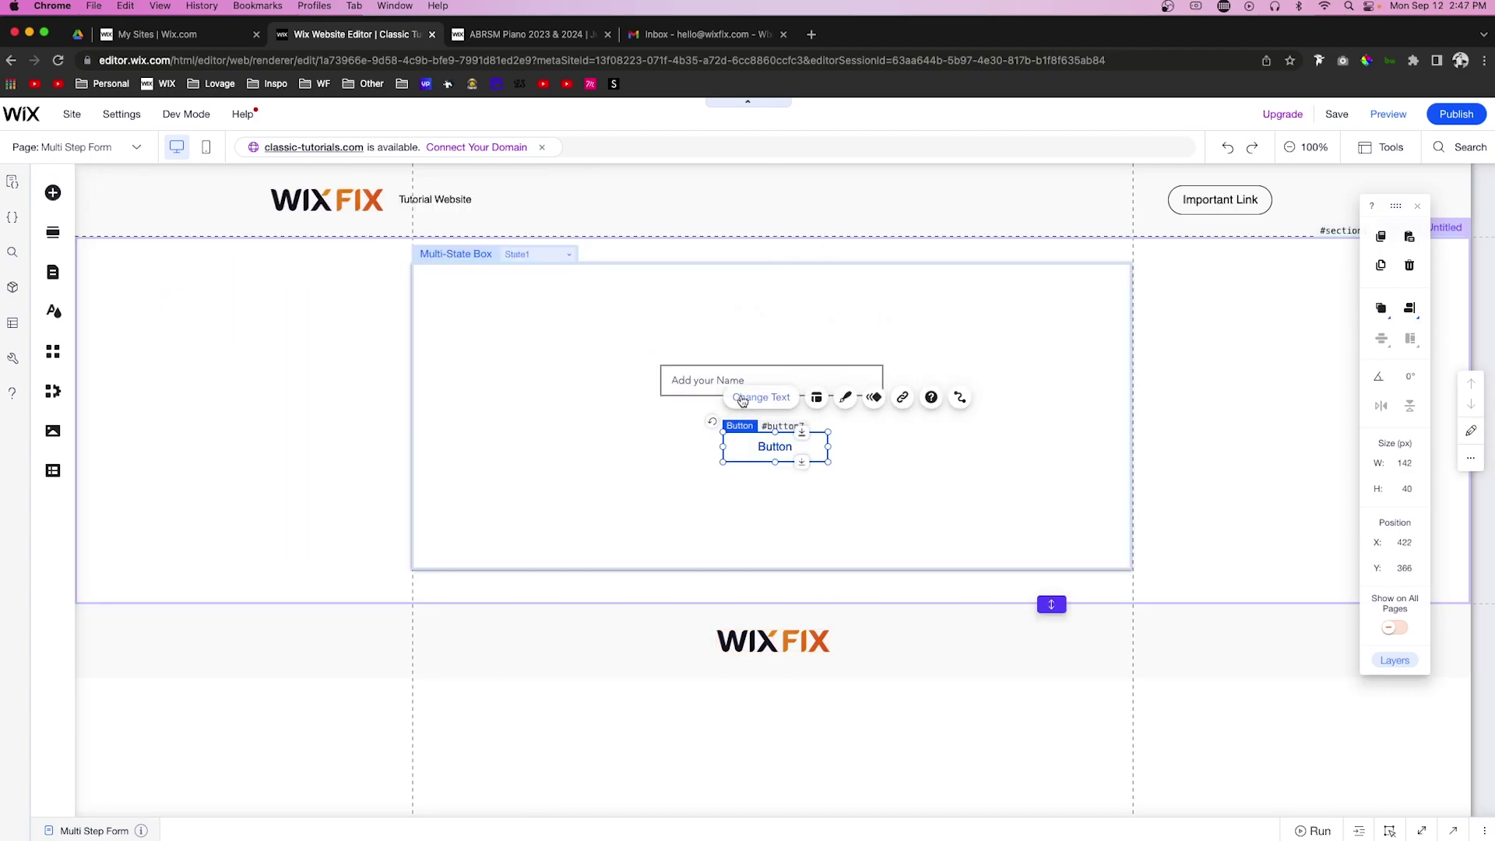
{"action": "left_click", "coordinate": [742, 398]}
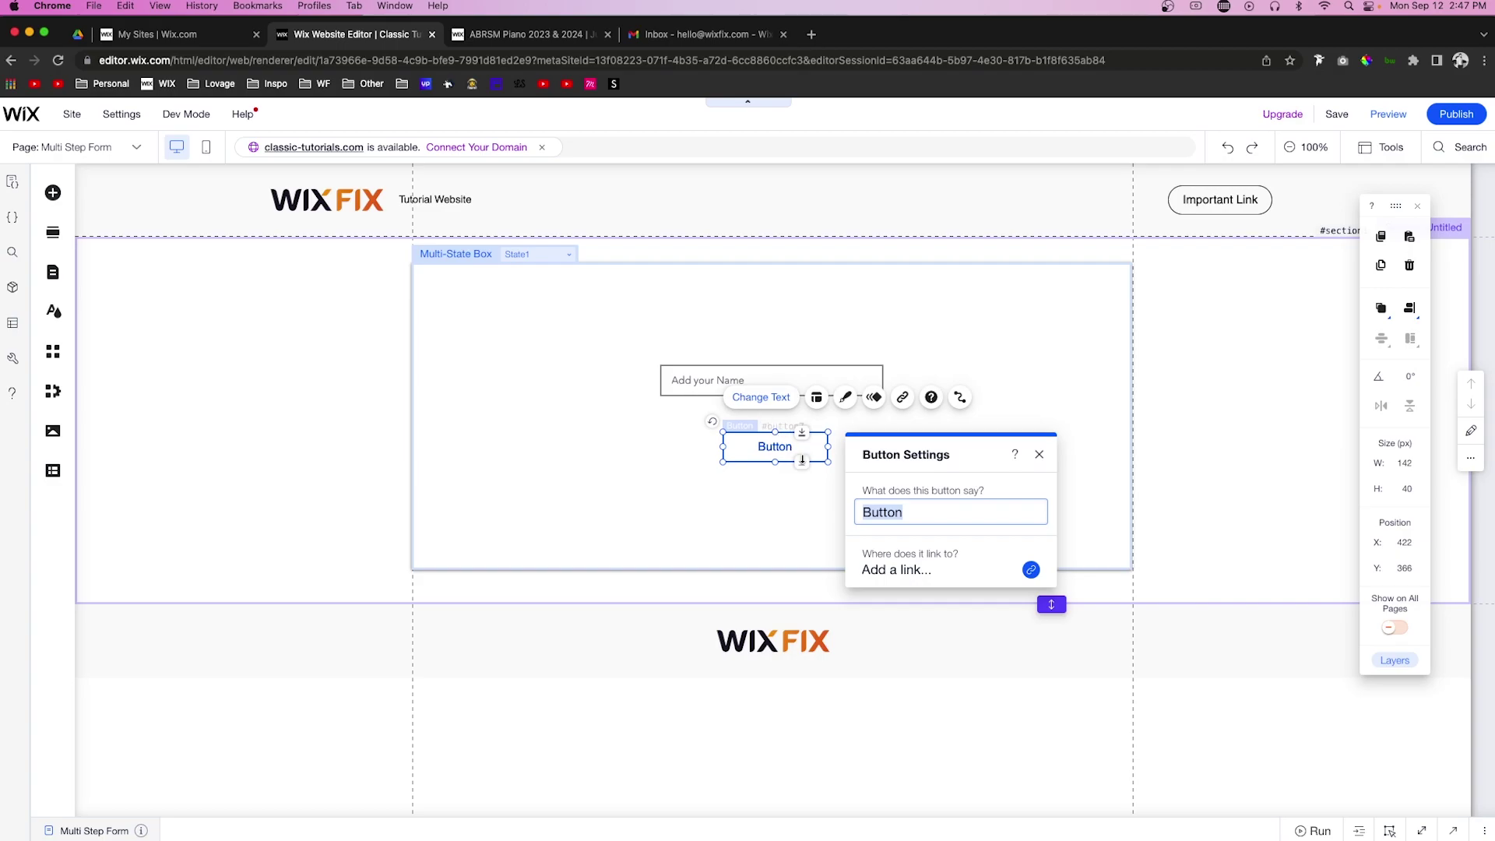
{"action": "type", "text": "Next"}
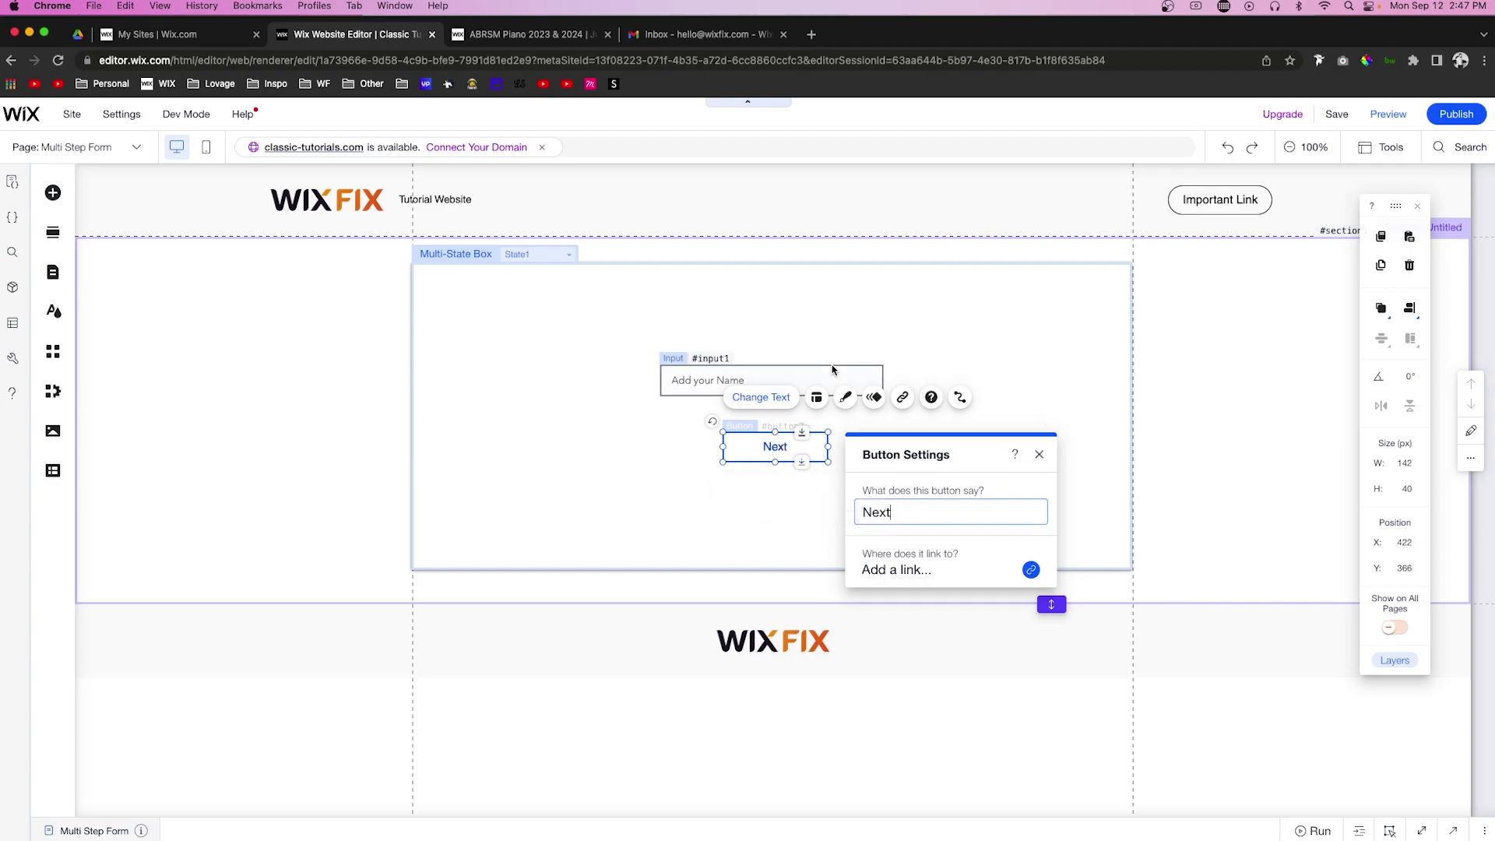
Duplicate State1 into a new State2
{"action": "left_click", "coordinate": [958, 371]}
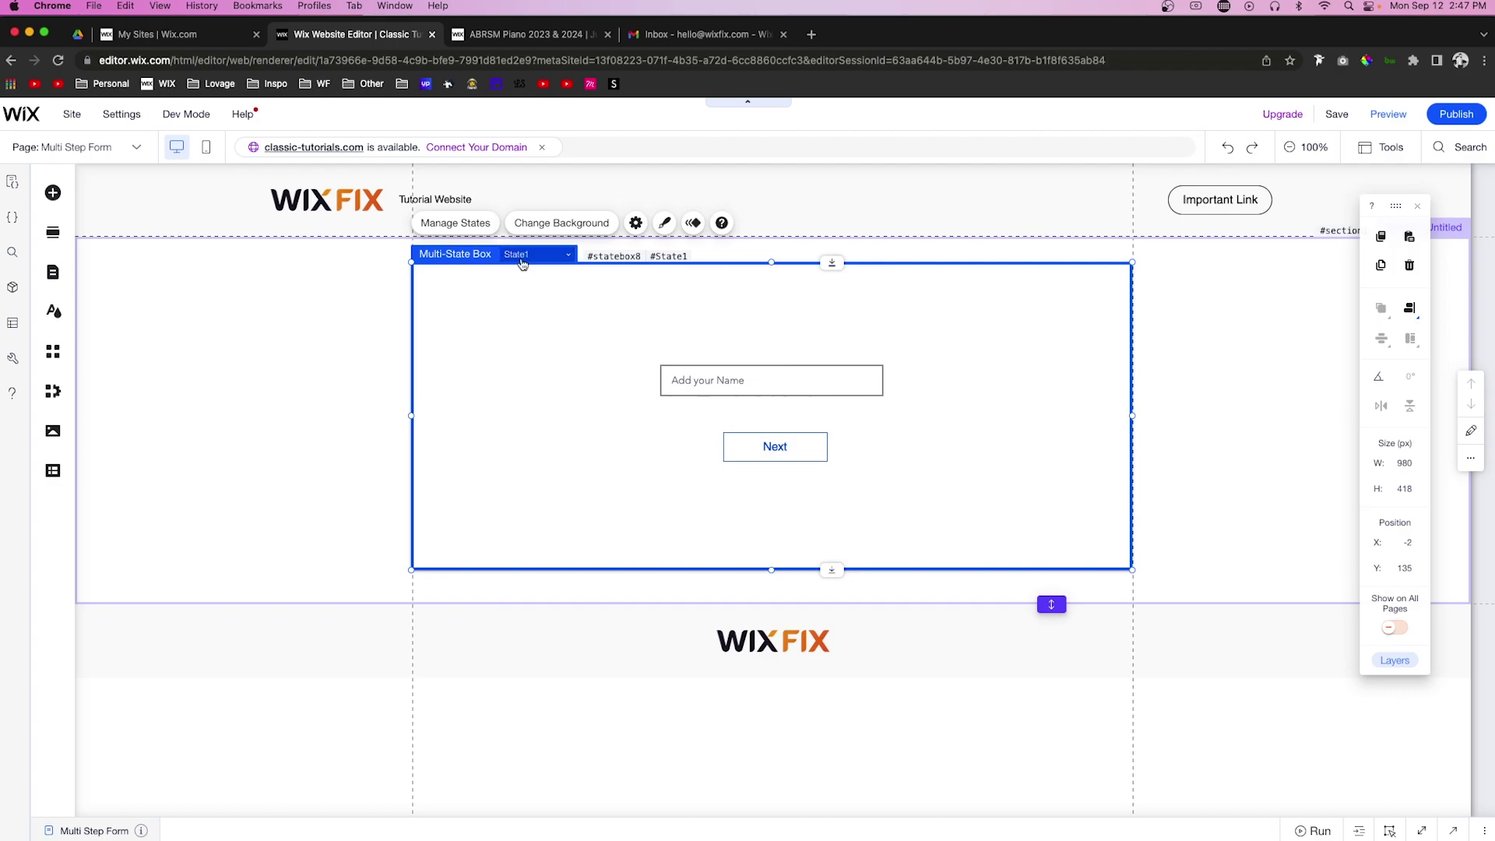
{"action": "left_click", "coordinate": [469, 226]}
{"action": "left_click", "coordinate": [1335, 322]}
{"action": "left_click", "coordinate": [1377, 345]}
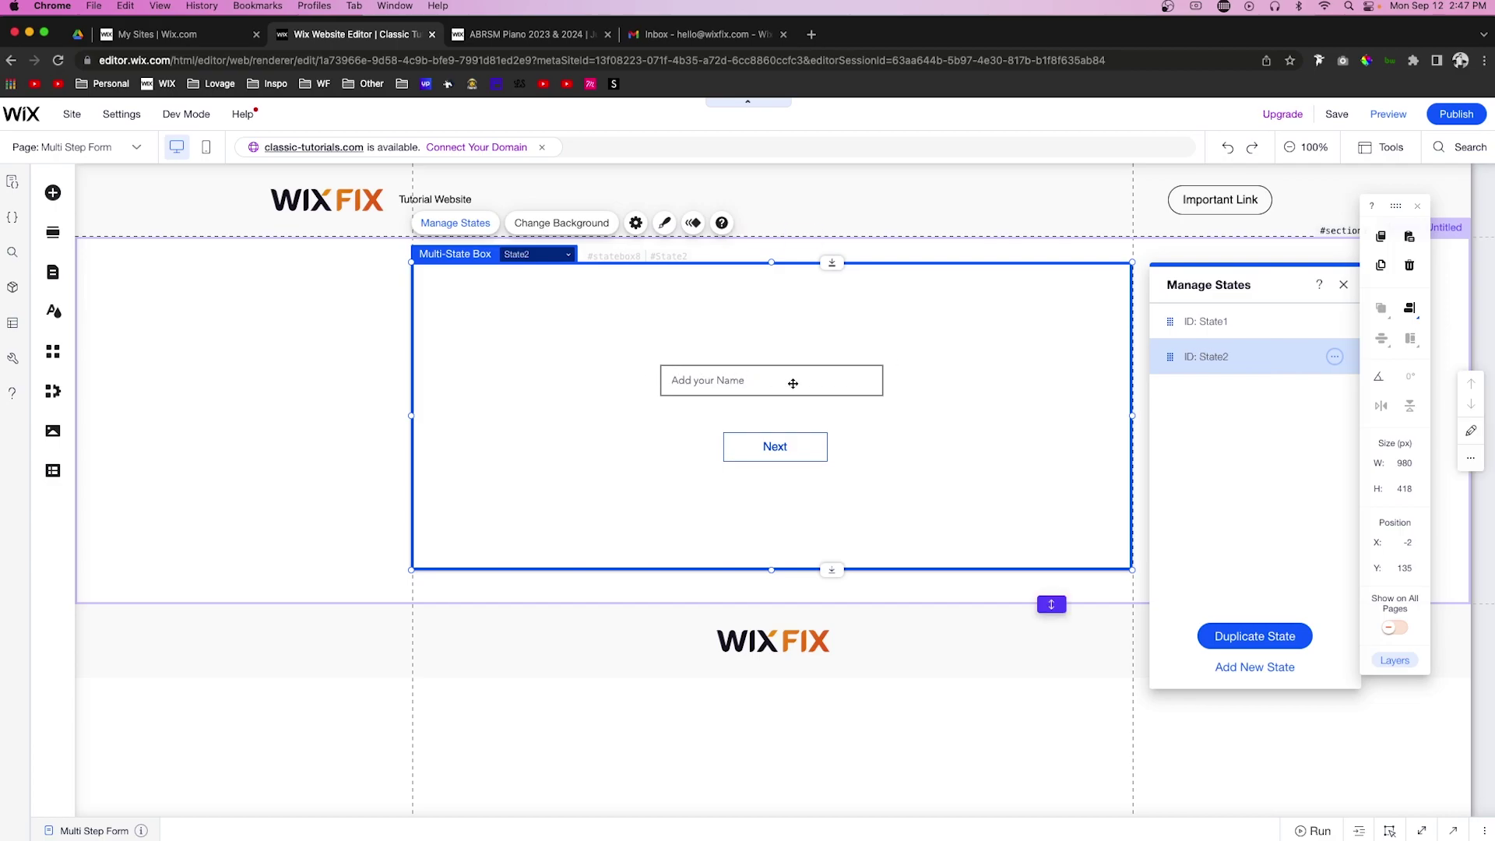
Change State2's input placeholder to 'Add your Email'
{"action": "left_click", "coordinate": [744, 381]}
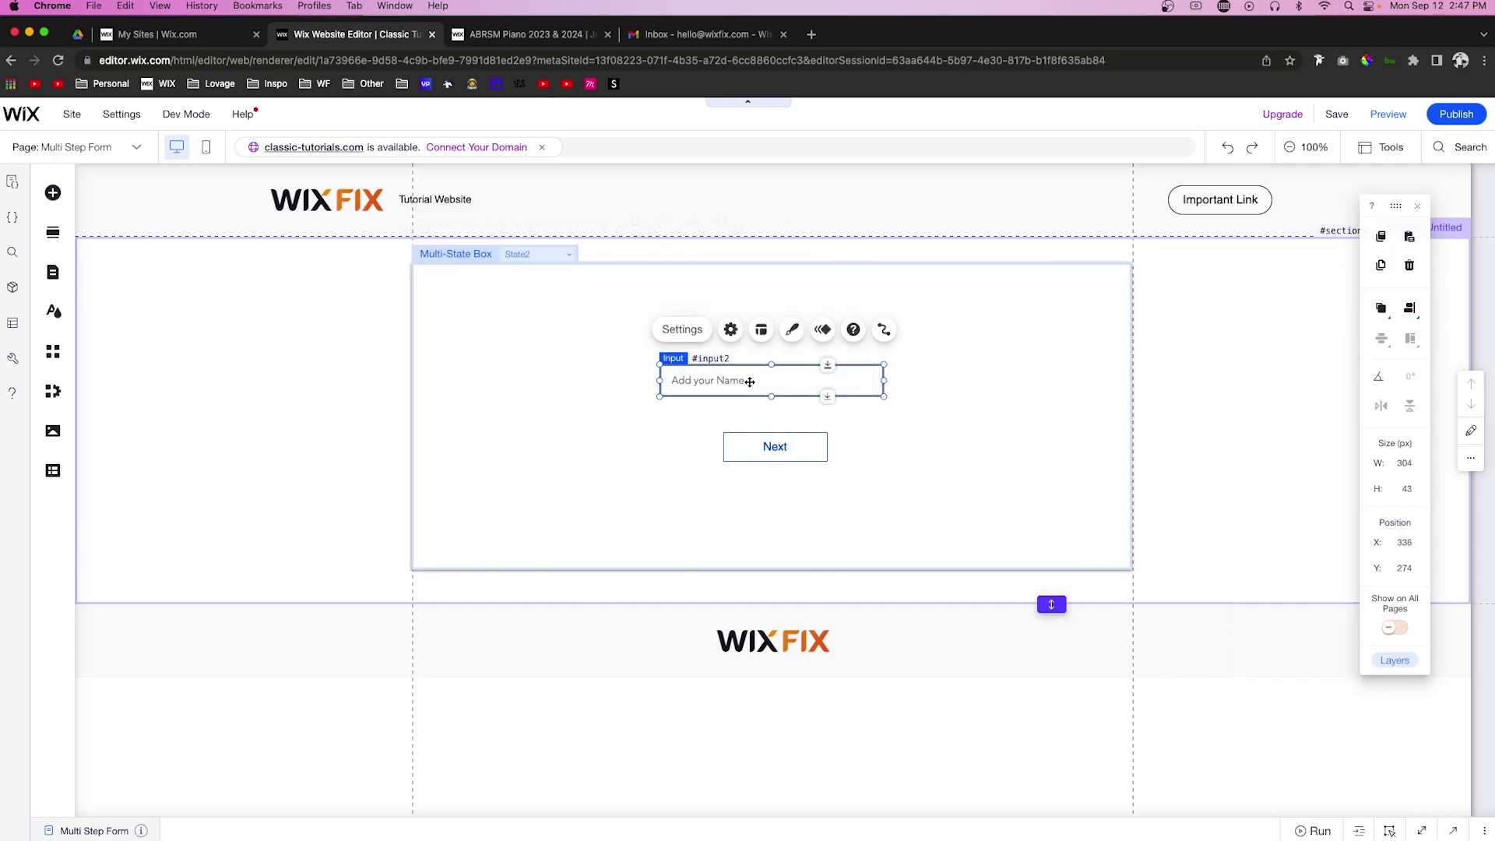
{"action": "left_click", "coordinate": [698, 335]}
{"action": "left_click", "coordinate": [987, 735]}
{"action": "double_click", "coordinate": [988, 735]}
{"action": "type", "text": "Email"}
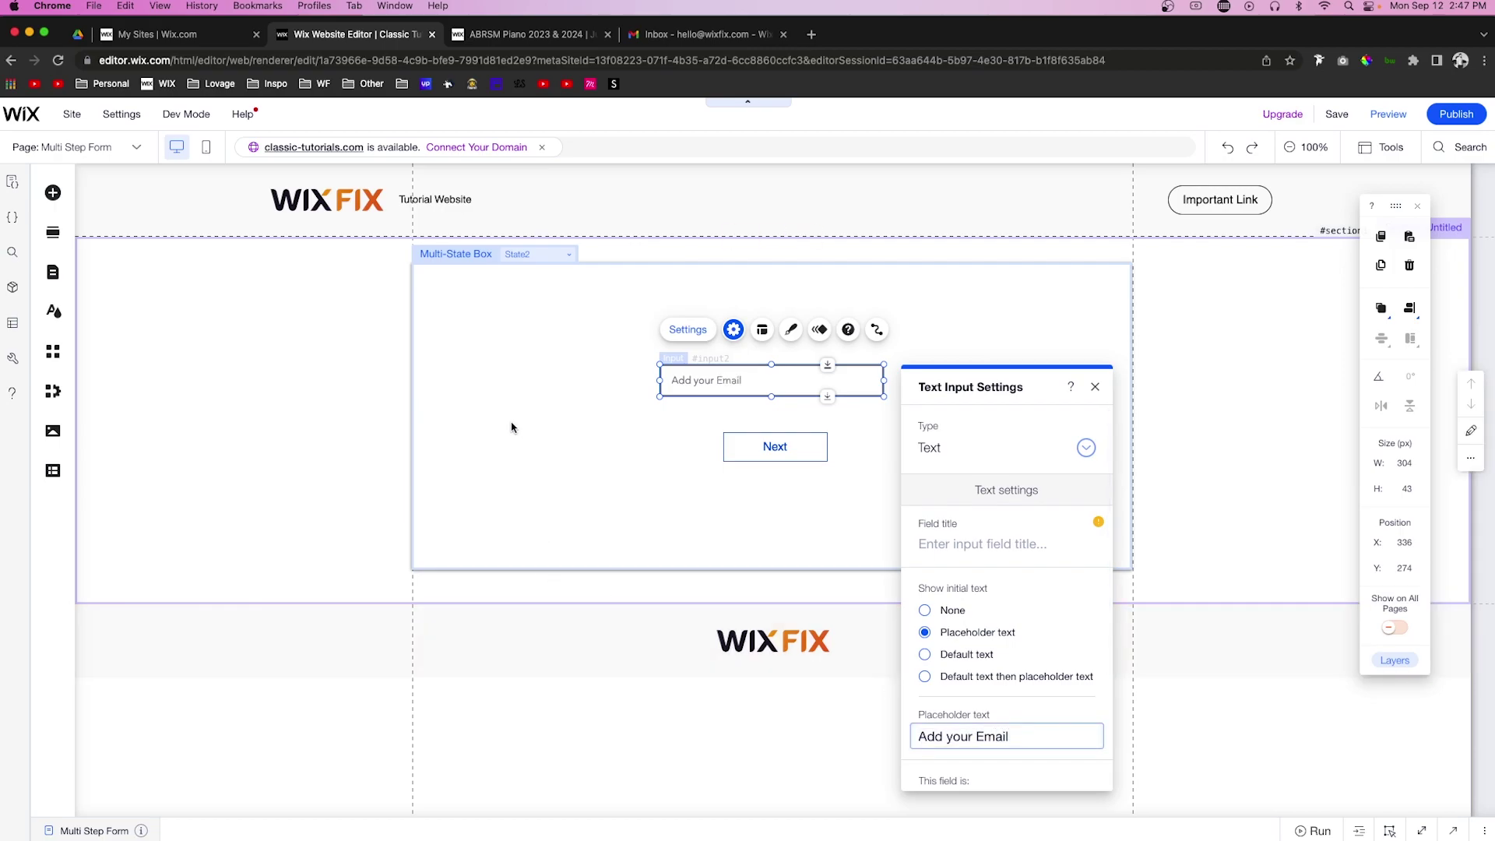
Duplicate State2 into a new State3
{"action": "left_click", "coordinate": [562, 355]}
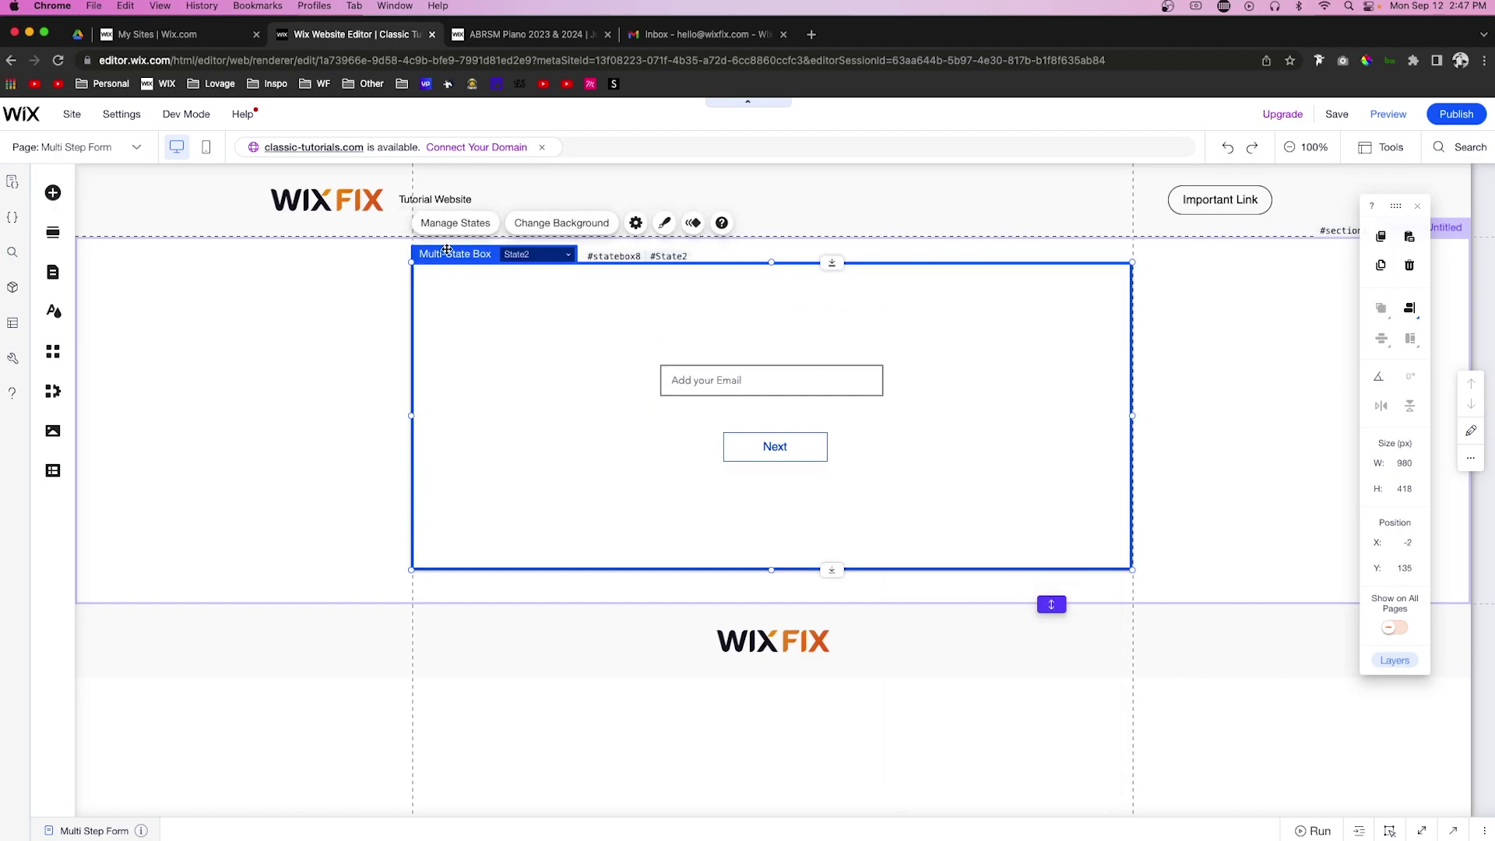
{"action": "left_click", "coordinate": [455, 223]}
{"action": "left_click", "coordinate": [1263, 637]}
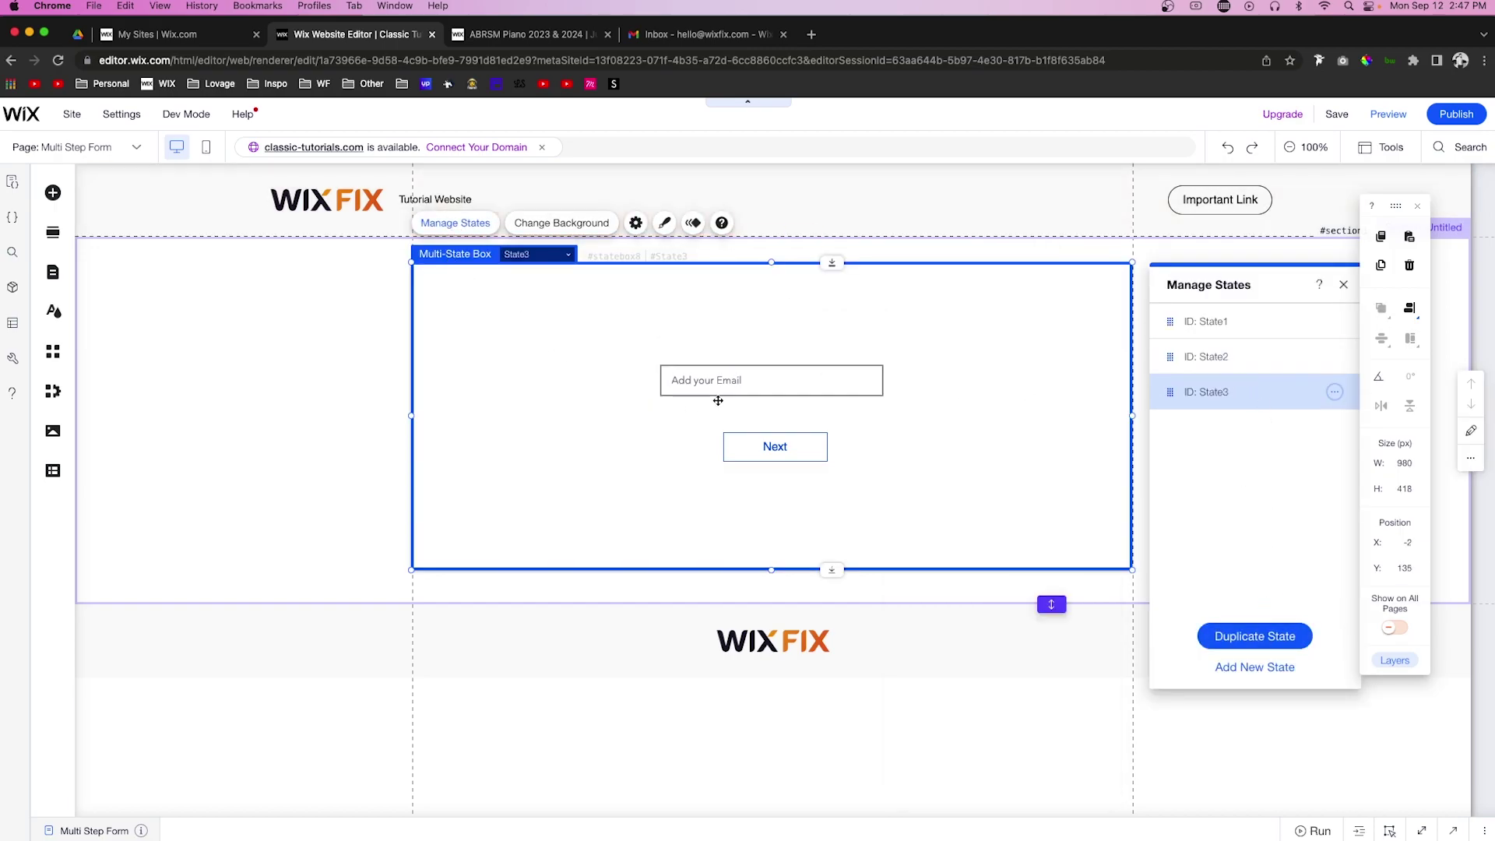
{"action": "left_click", "coordinate": [53, 193]}
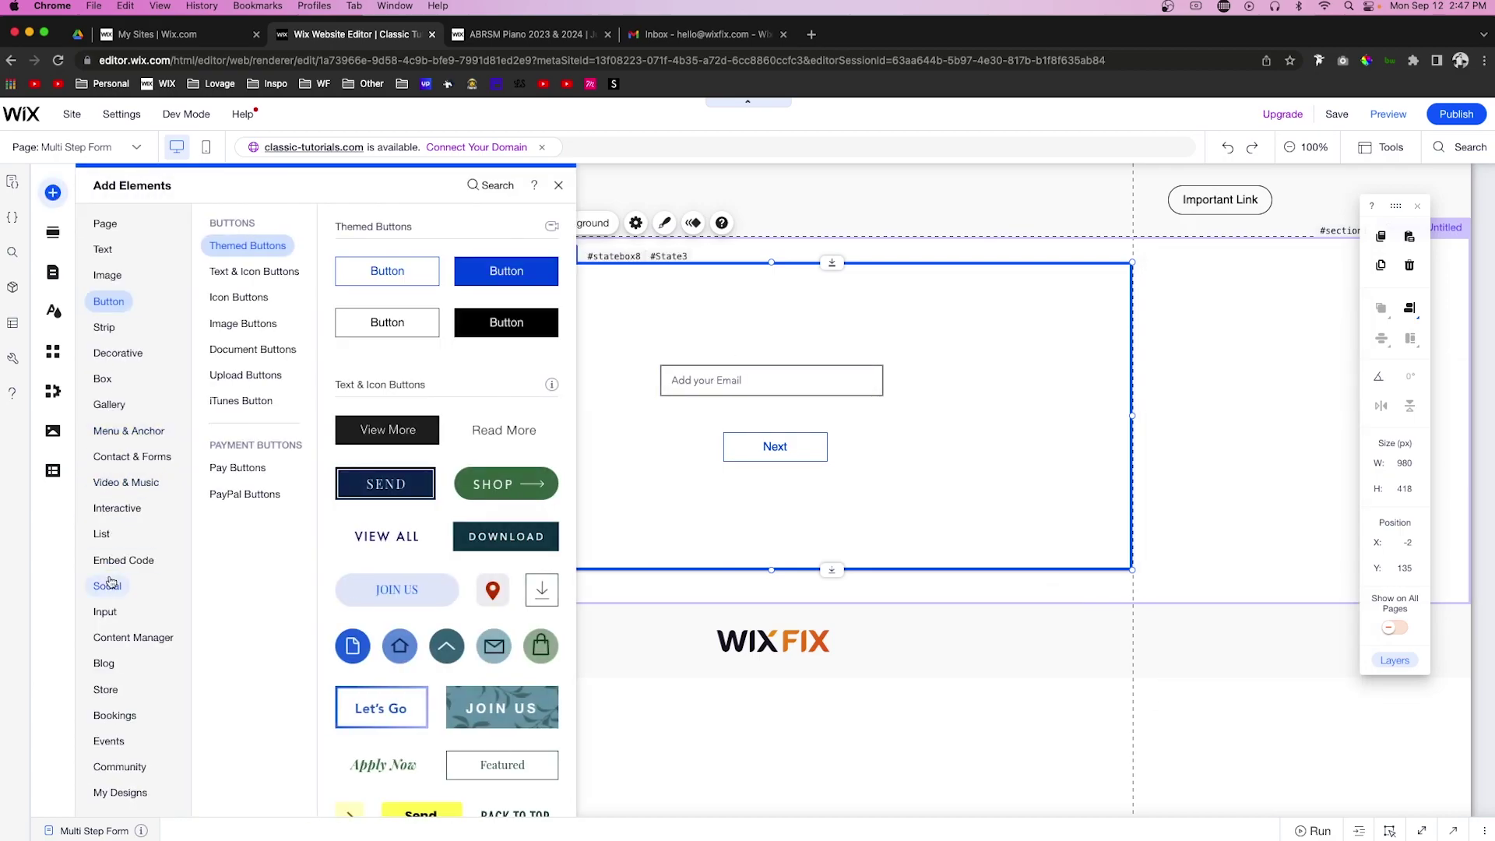
{"action": "left_click", "coordinate": [109, 584]}
Drop a Date Picker showing 09/12/2022 into State3 over the email field
{"action": "left_click", "coordinate": [106, 613]}
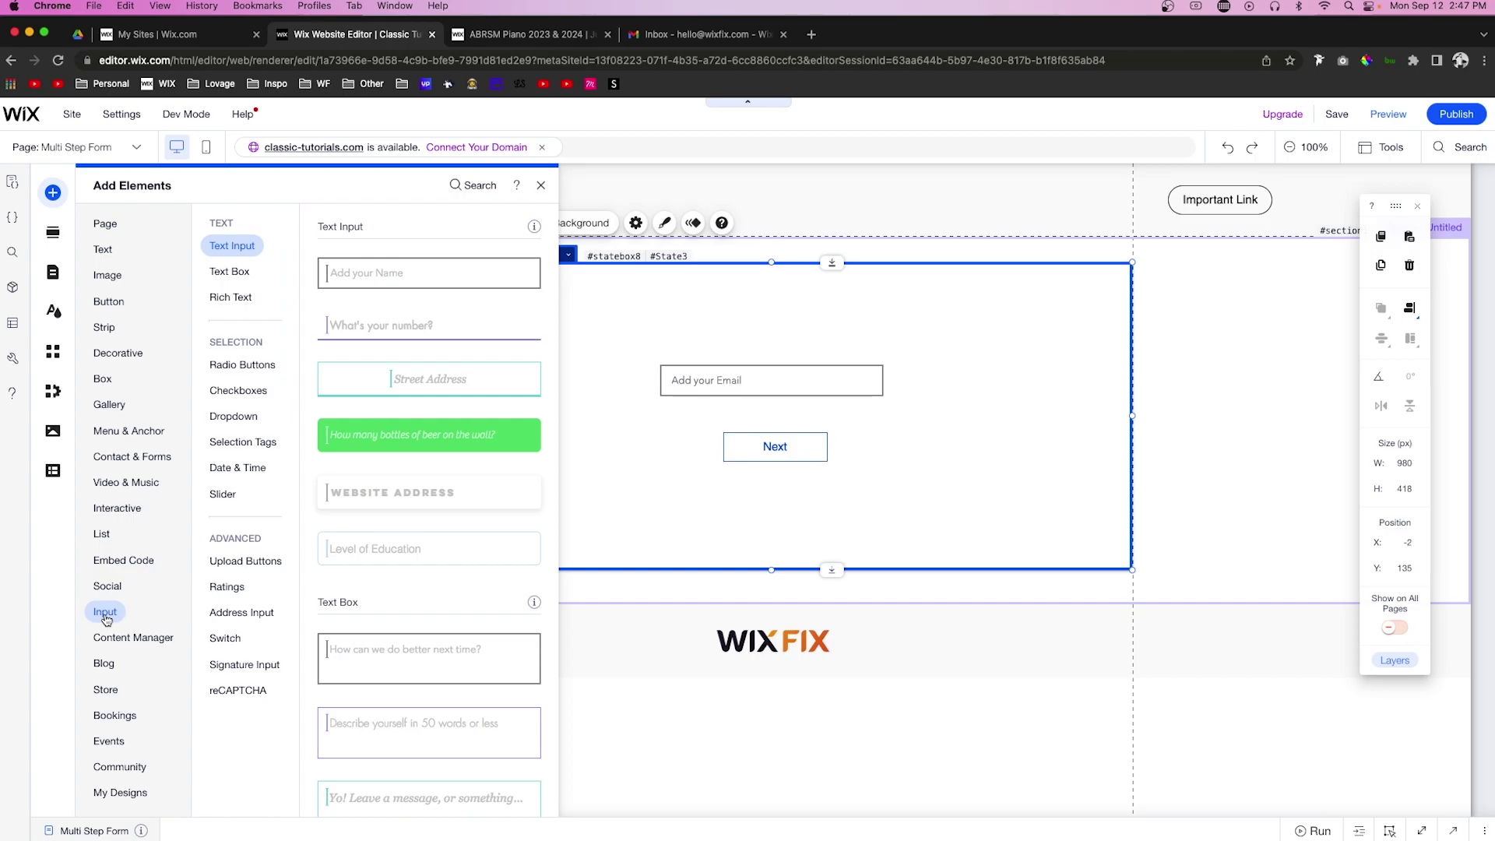
{"action": "left_click", "coordinate": [237, 470]}
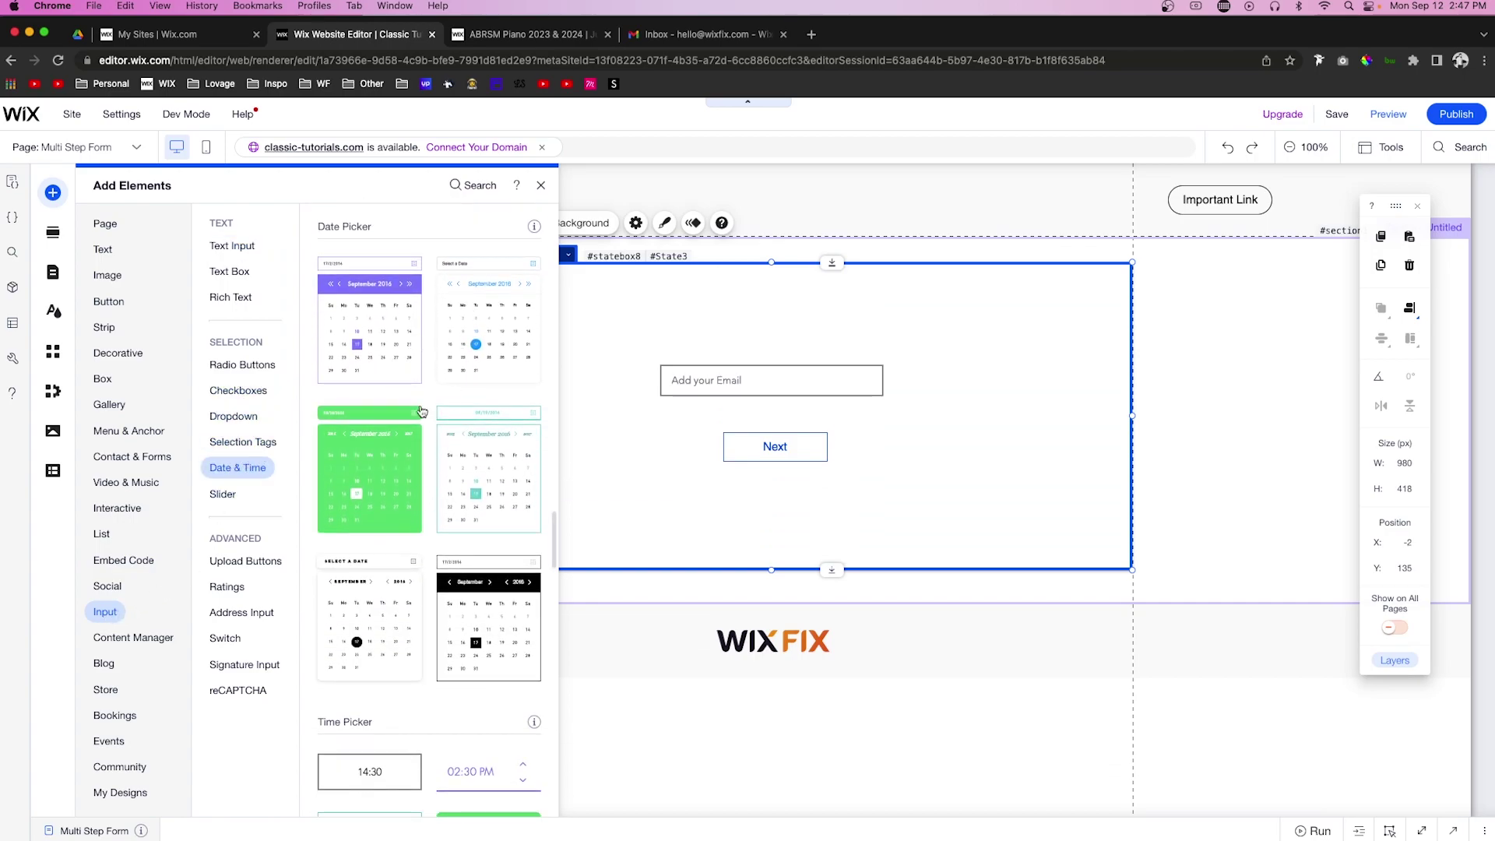
{"action": "left_click_drag", "start_coordinate": [463, 296], "coordinate": [749, 377]}
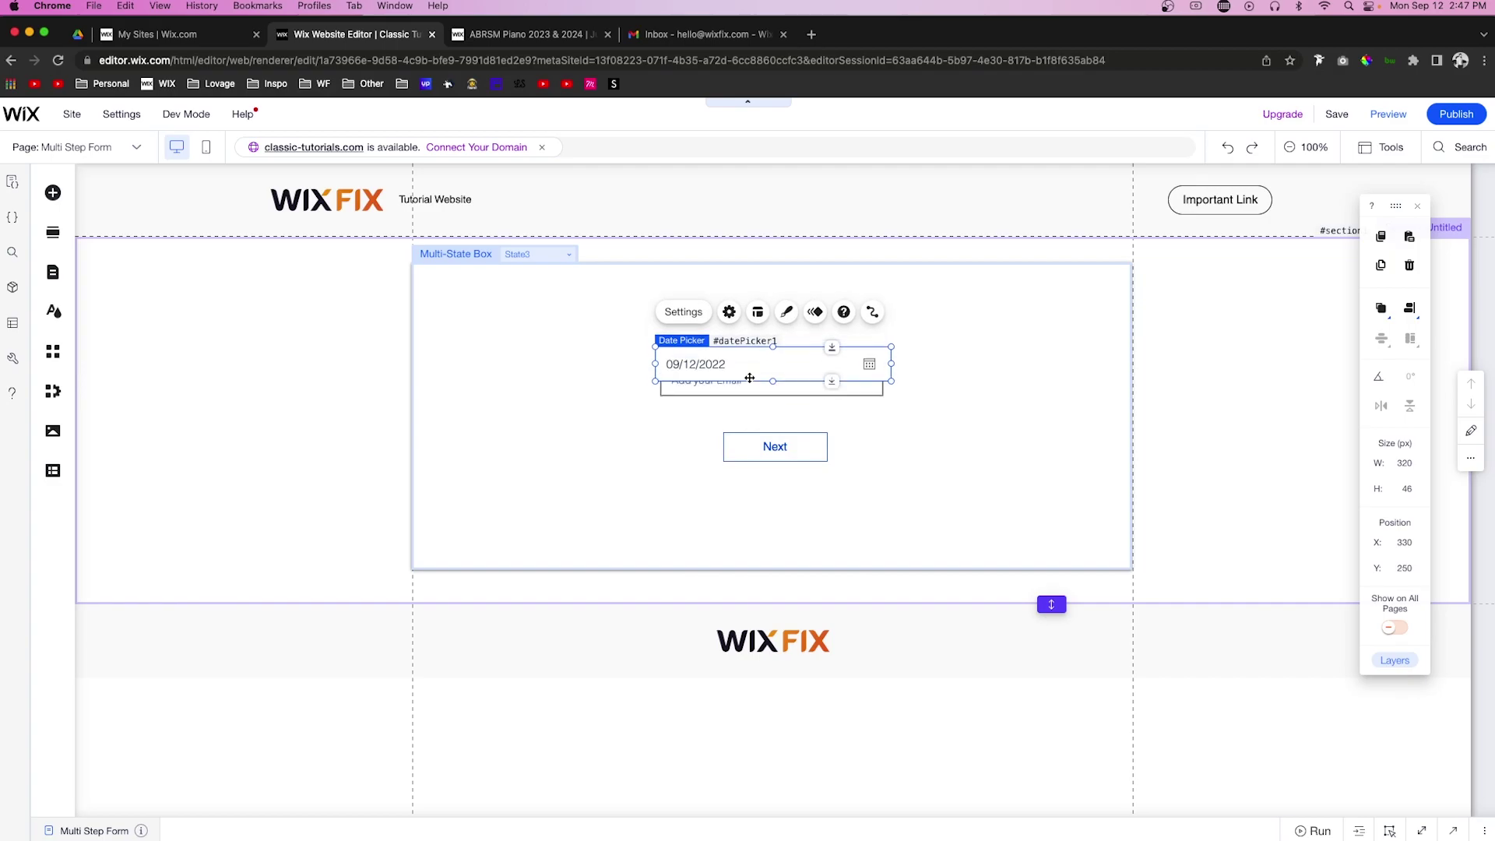
Delete the email input and nudge the date picker down above the Next button
{"action": "left_click", "coordinate": [749, 390]}
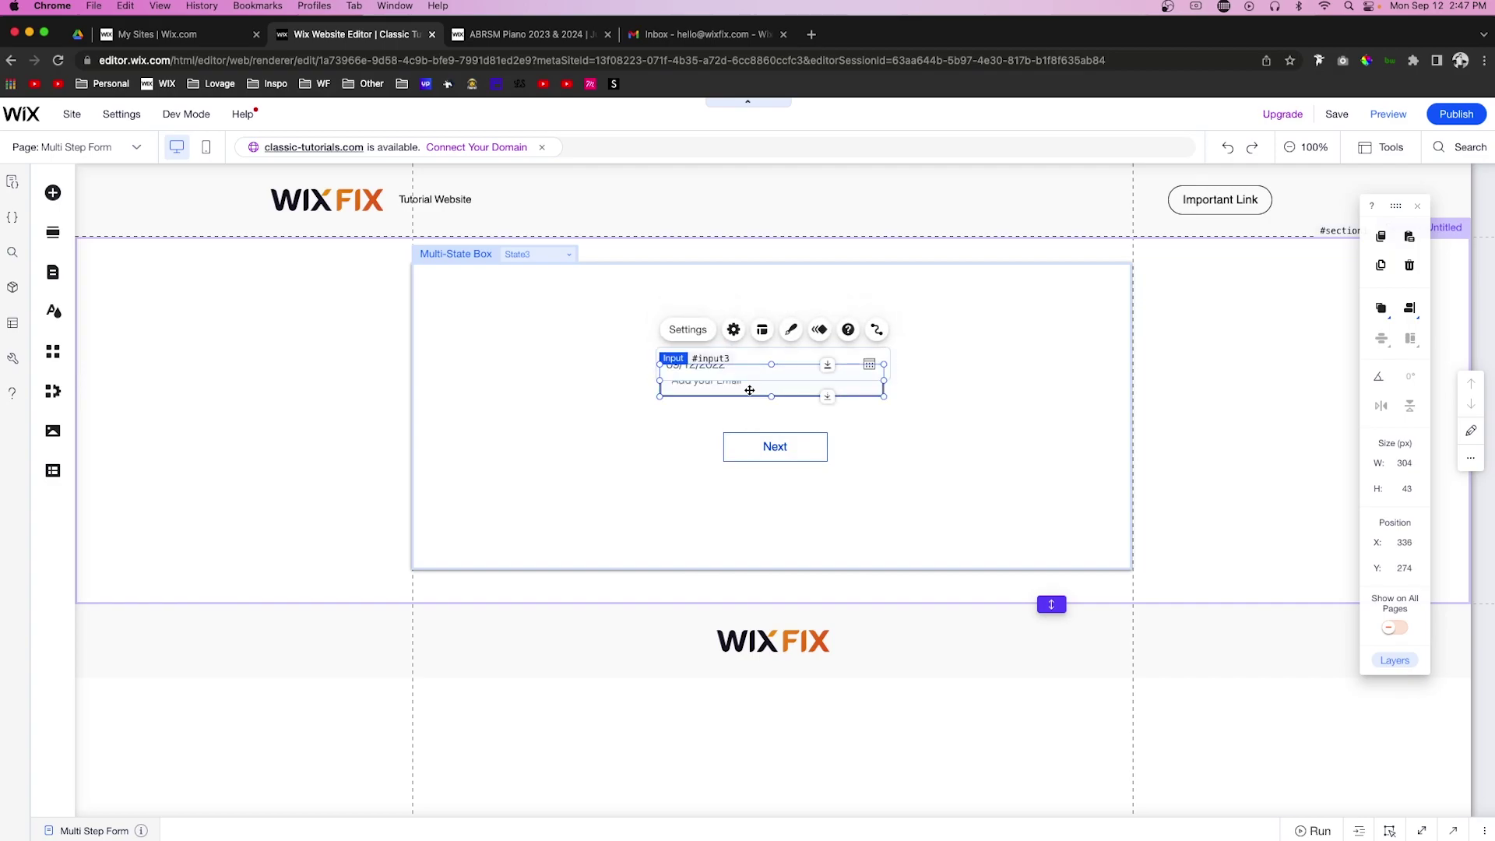
{"action": "key", "text": "Delete"}
{"action": "left_click", "coordinate": [733, 366]}
{"action": "key", "text": "shift+Down"}
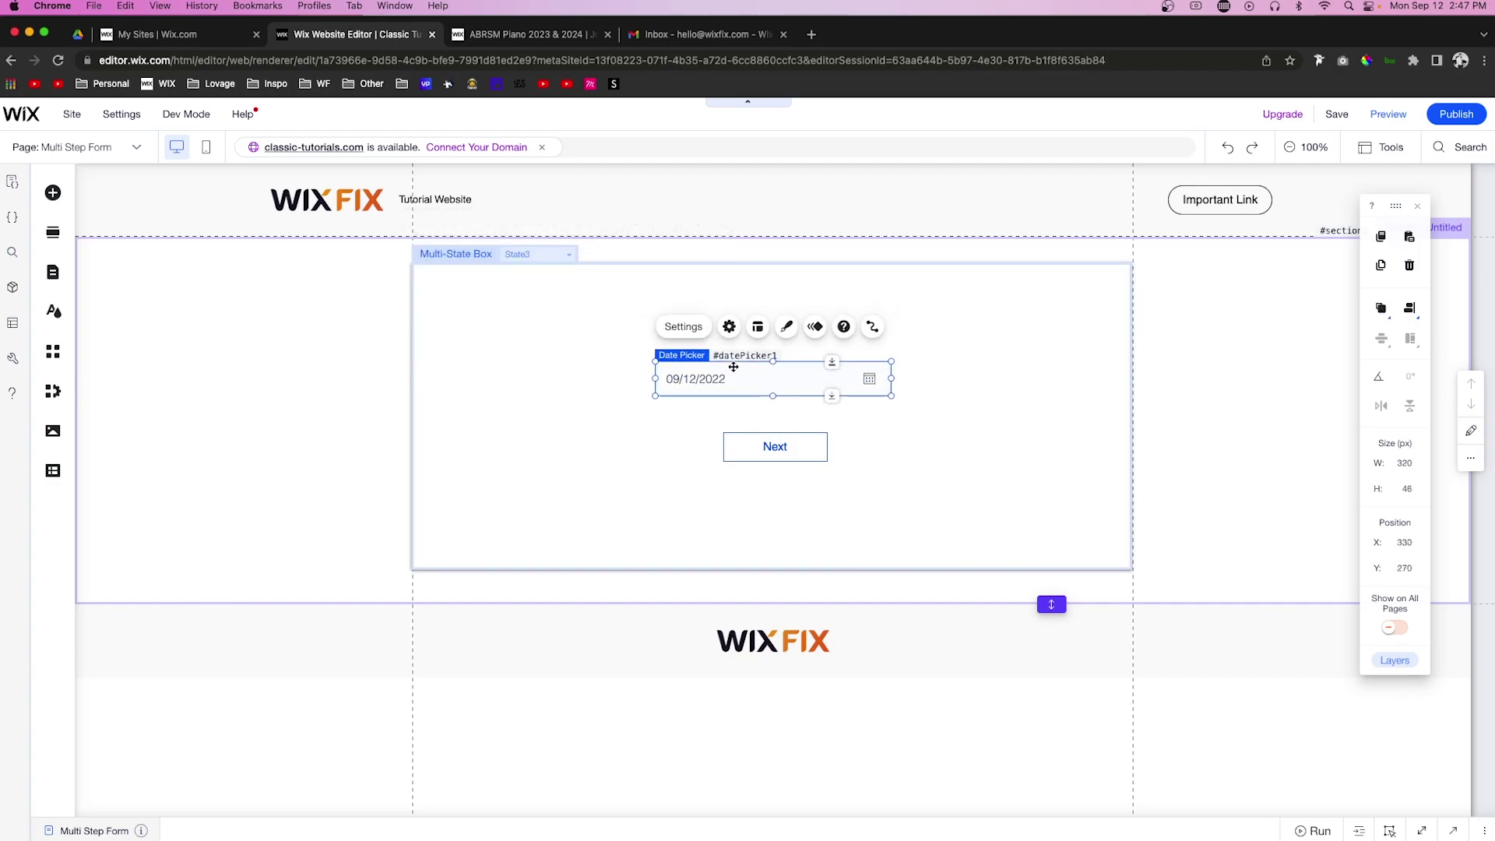
{"action": "left_click", "coordinate": [538, 254]}
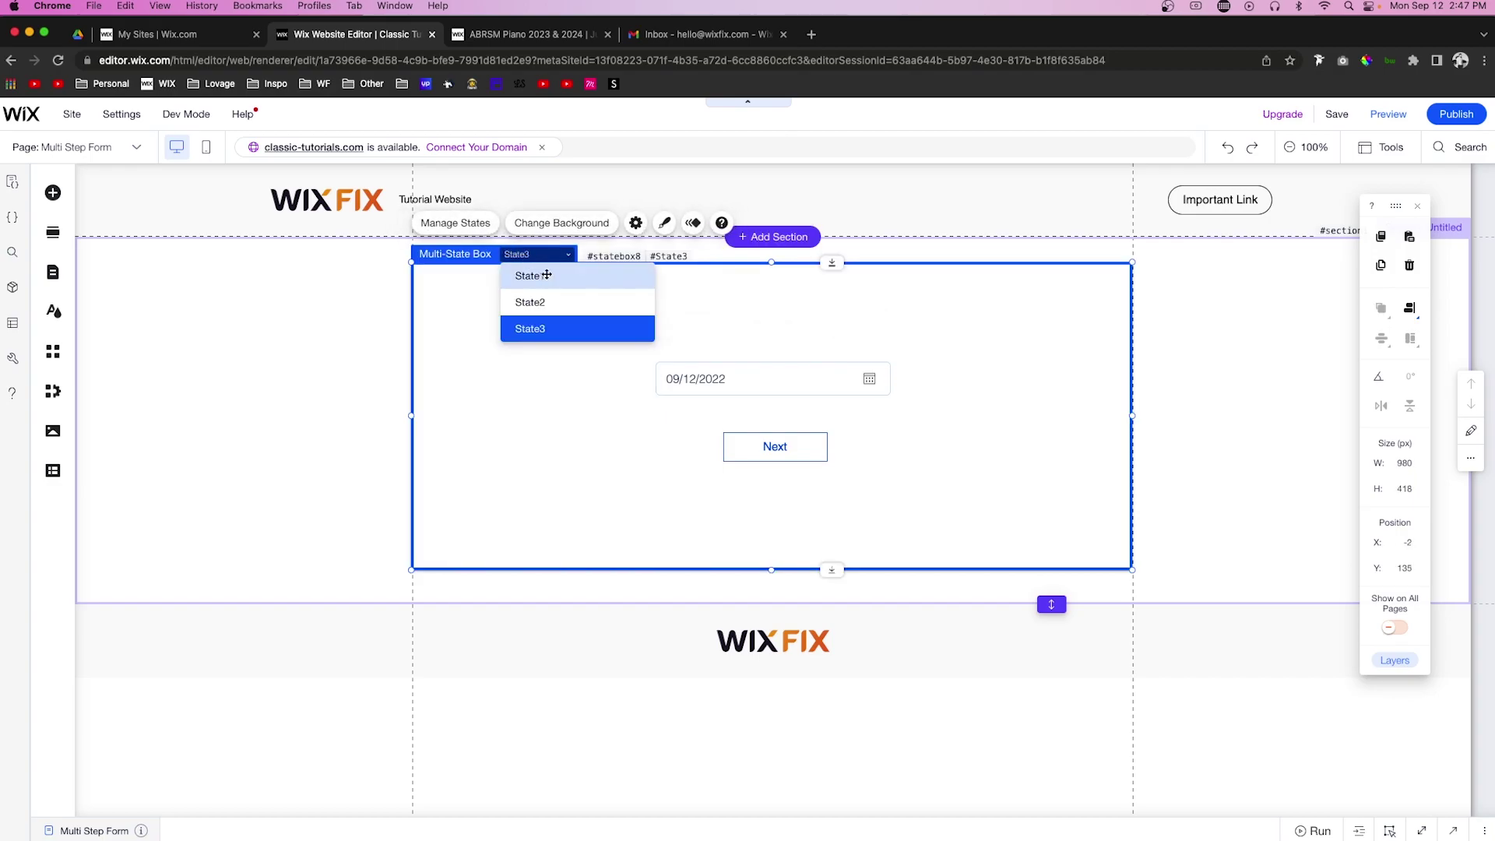
Switch back to State1 and add a Form dataset to the page
{"action": "left_click", "coordinate": [547, 277]}
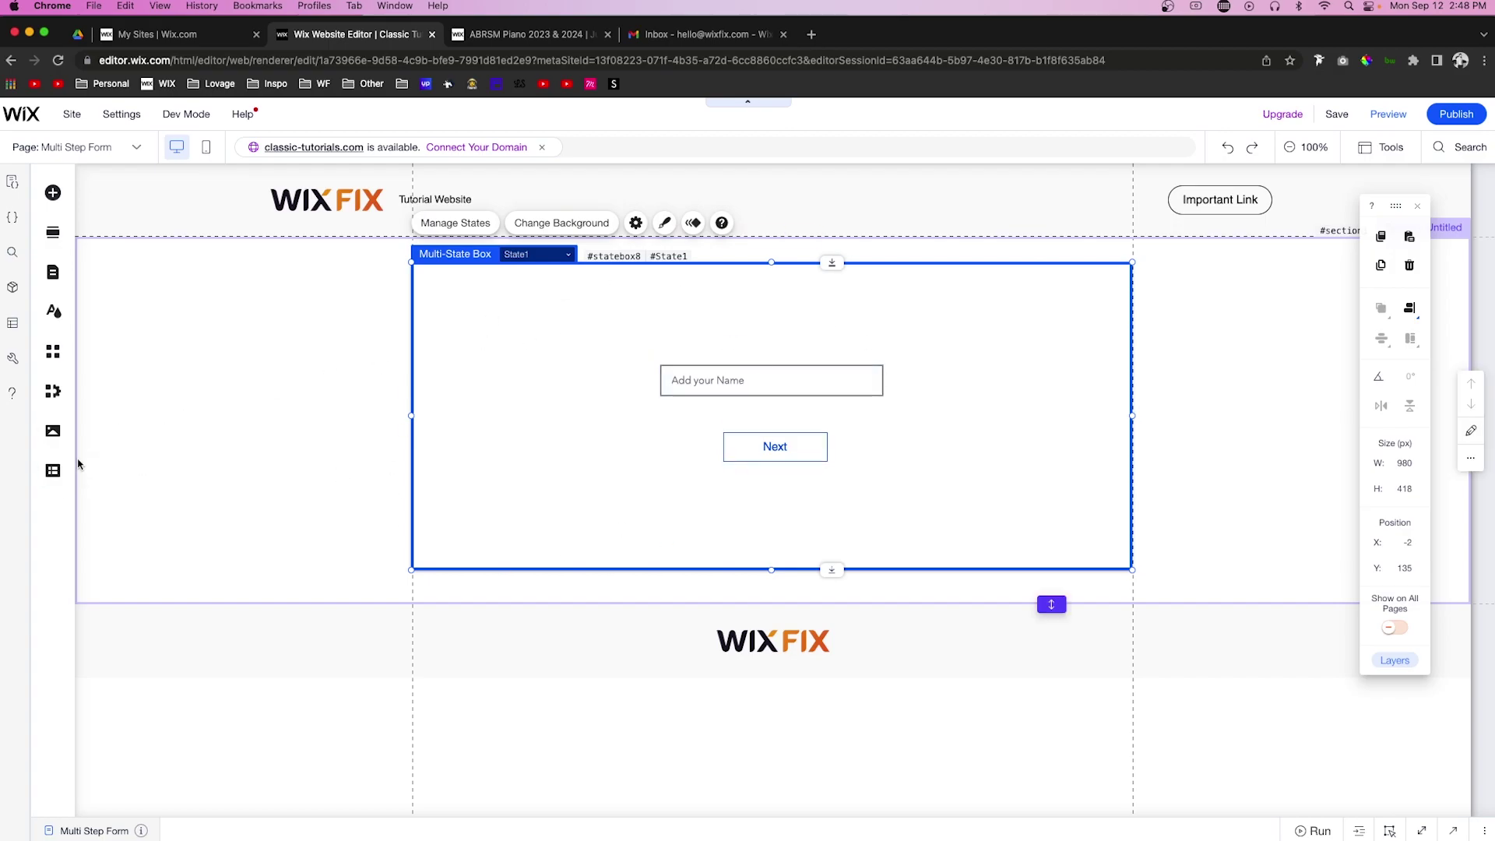
{"action": "left_click", "coordinate": [51, 472]}
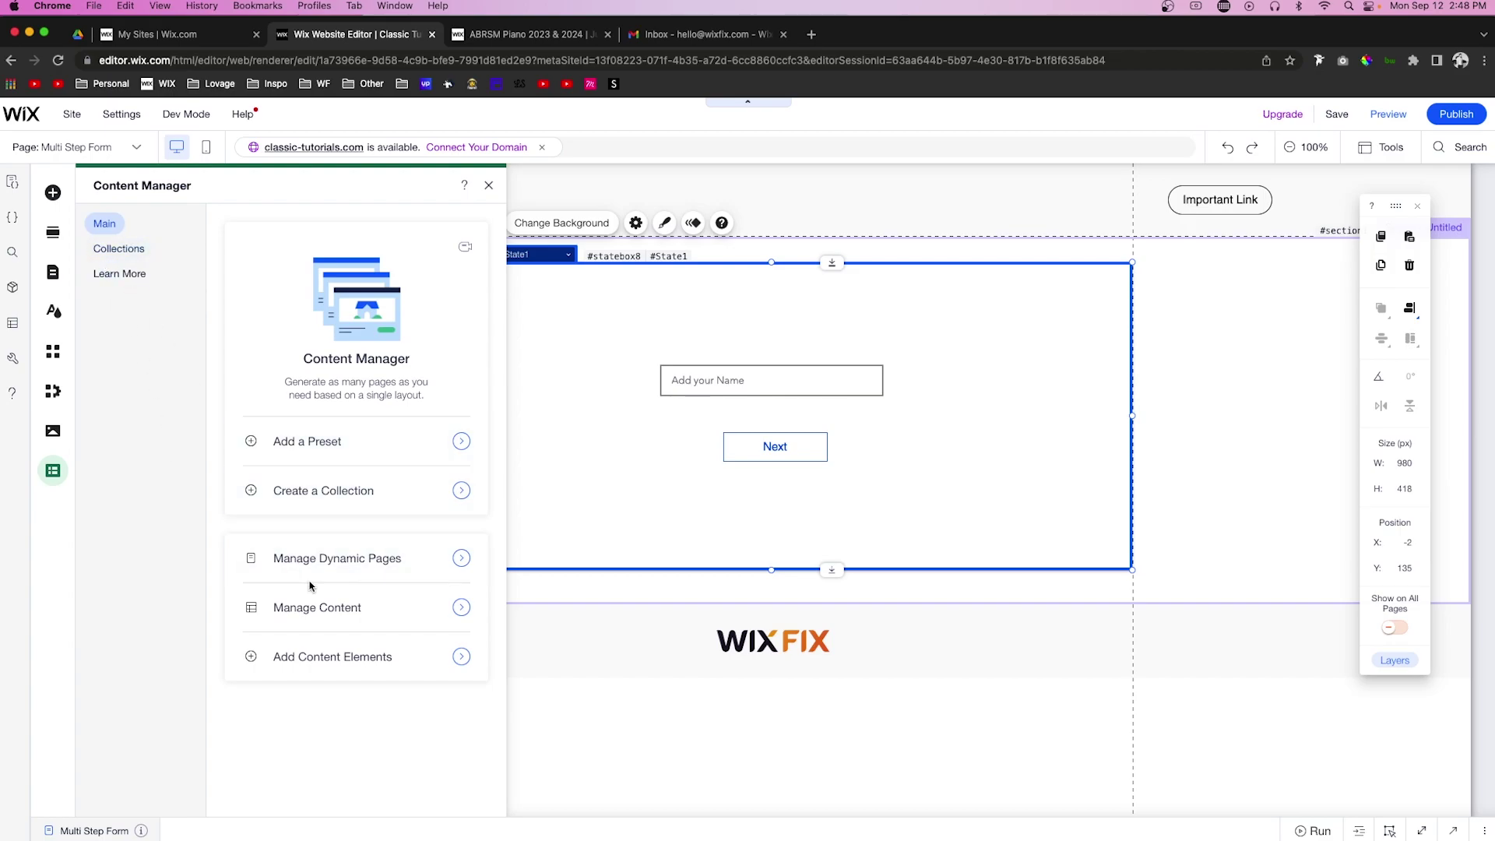
{"action": "left_click", "coordinate": [318, 664]}
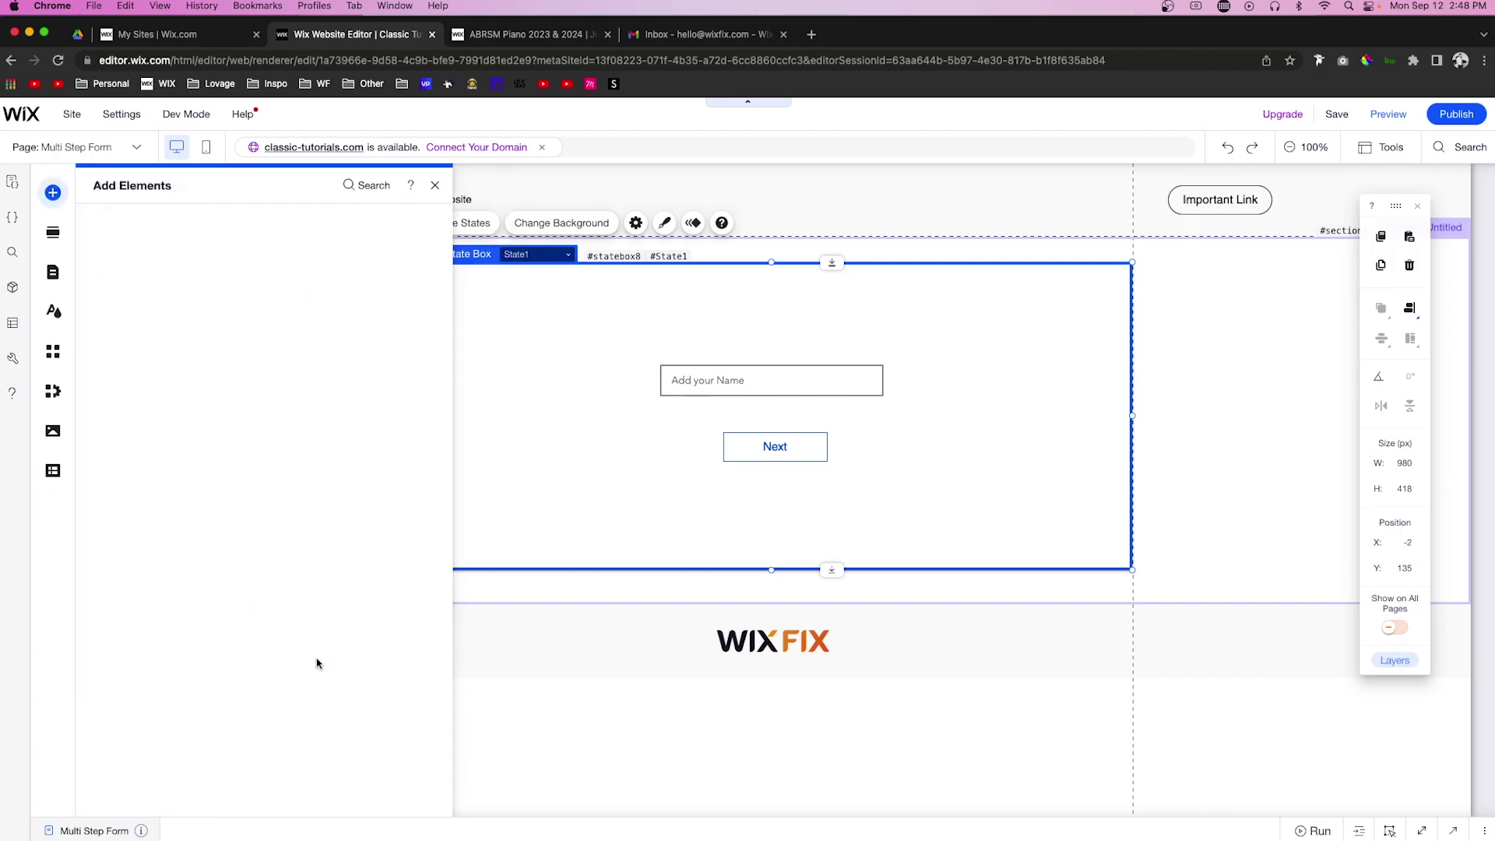
{"action": "left_click_drag", "start_coordinate": [337, 614], "coordinate": [308, 369]}
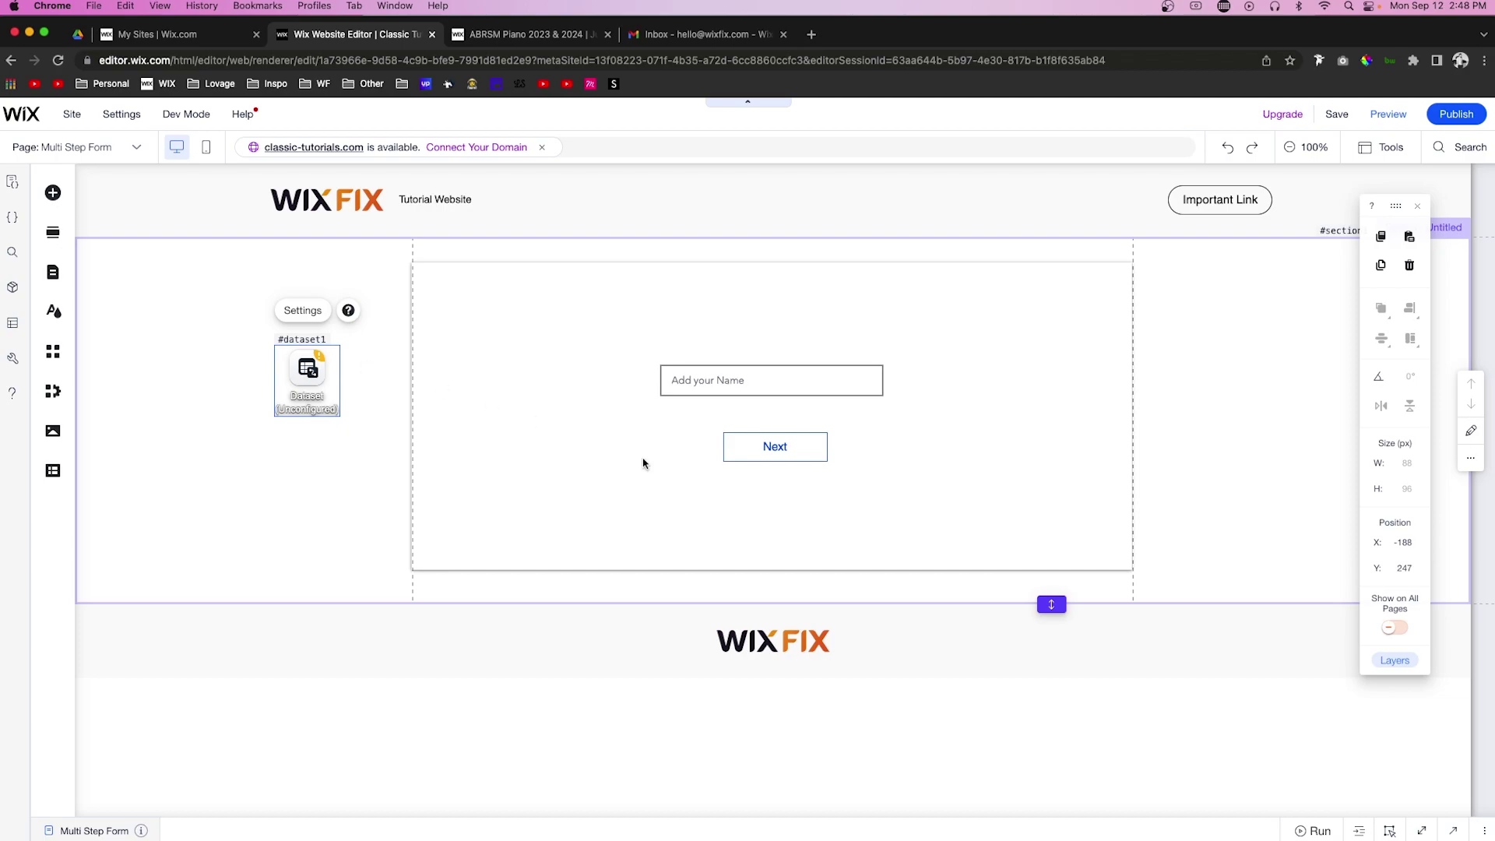
Connect the dataset to the 'my Form' collection
{"action": "left_click", "coordinate": [303, 311]}
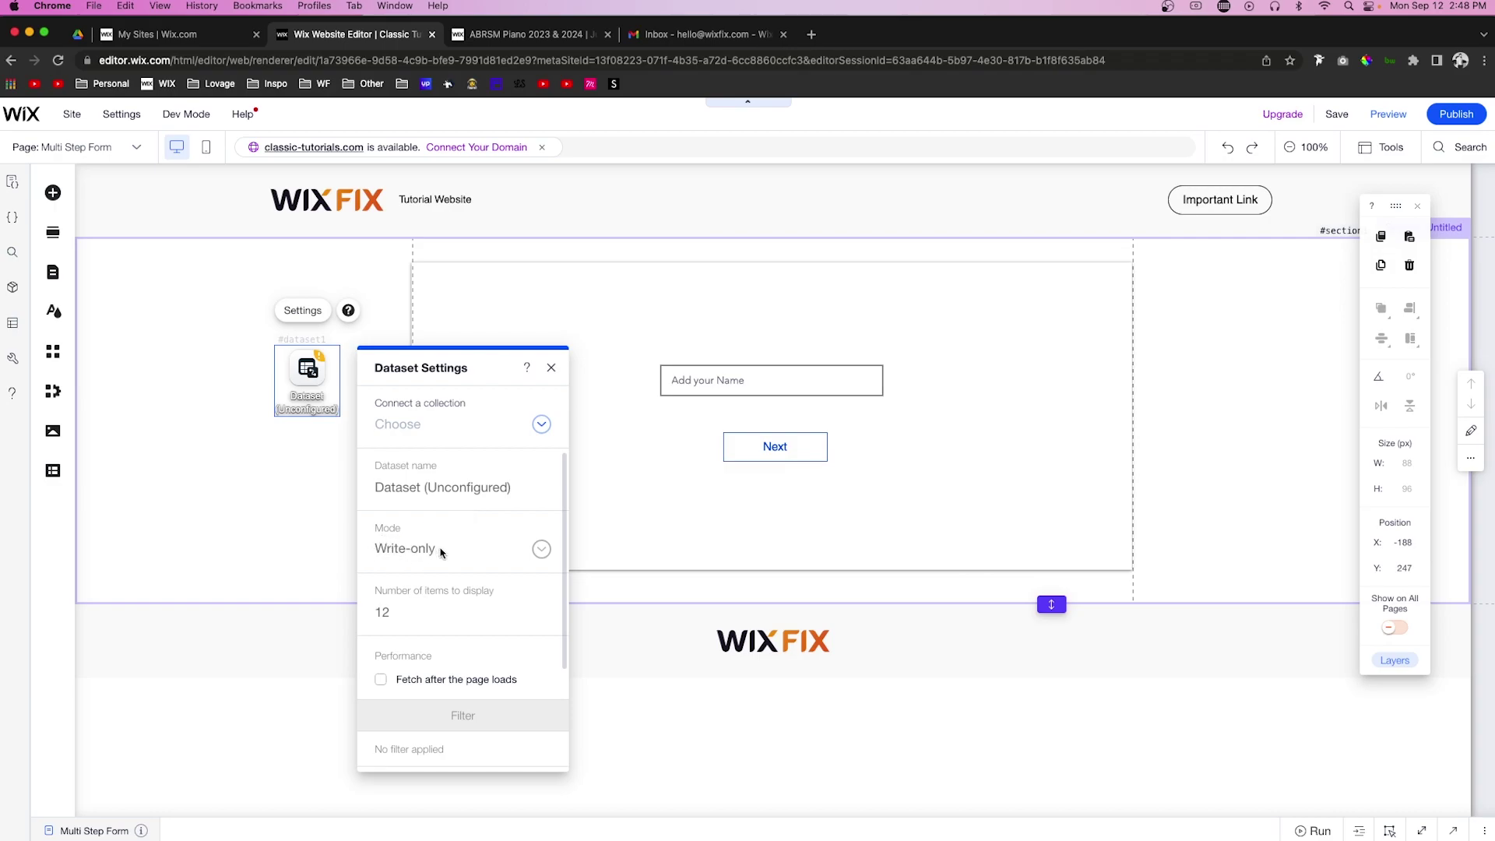
{"action": "left_click", "coordinate": [438, 427]}
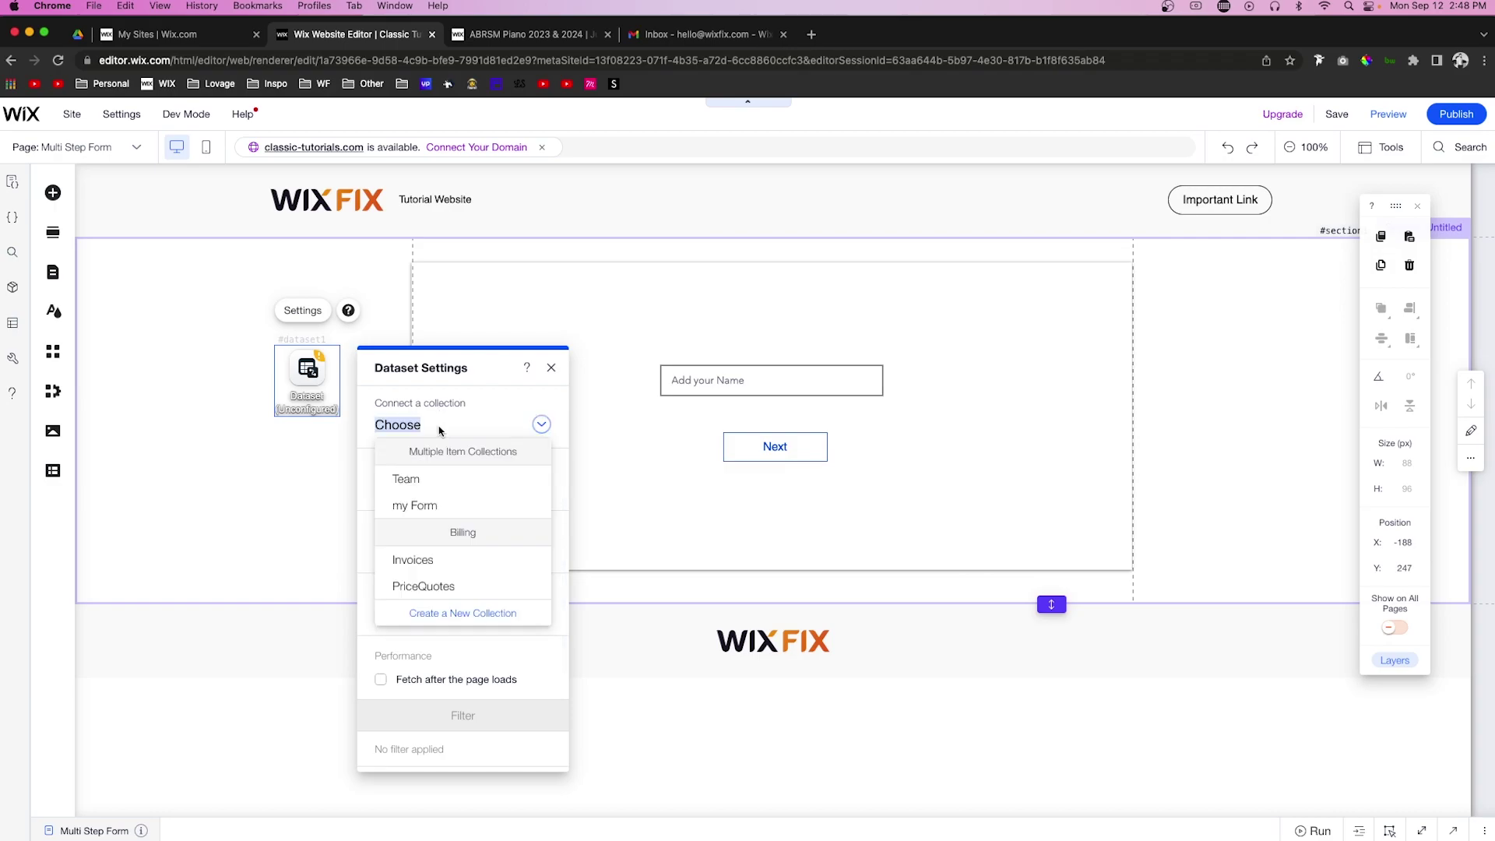
{"action": "left_click", "coordinate": [427, 508]}
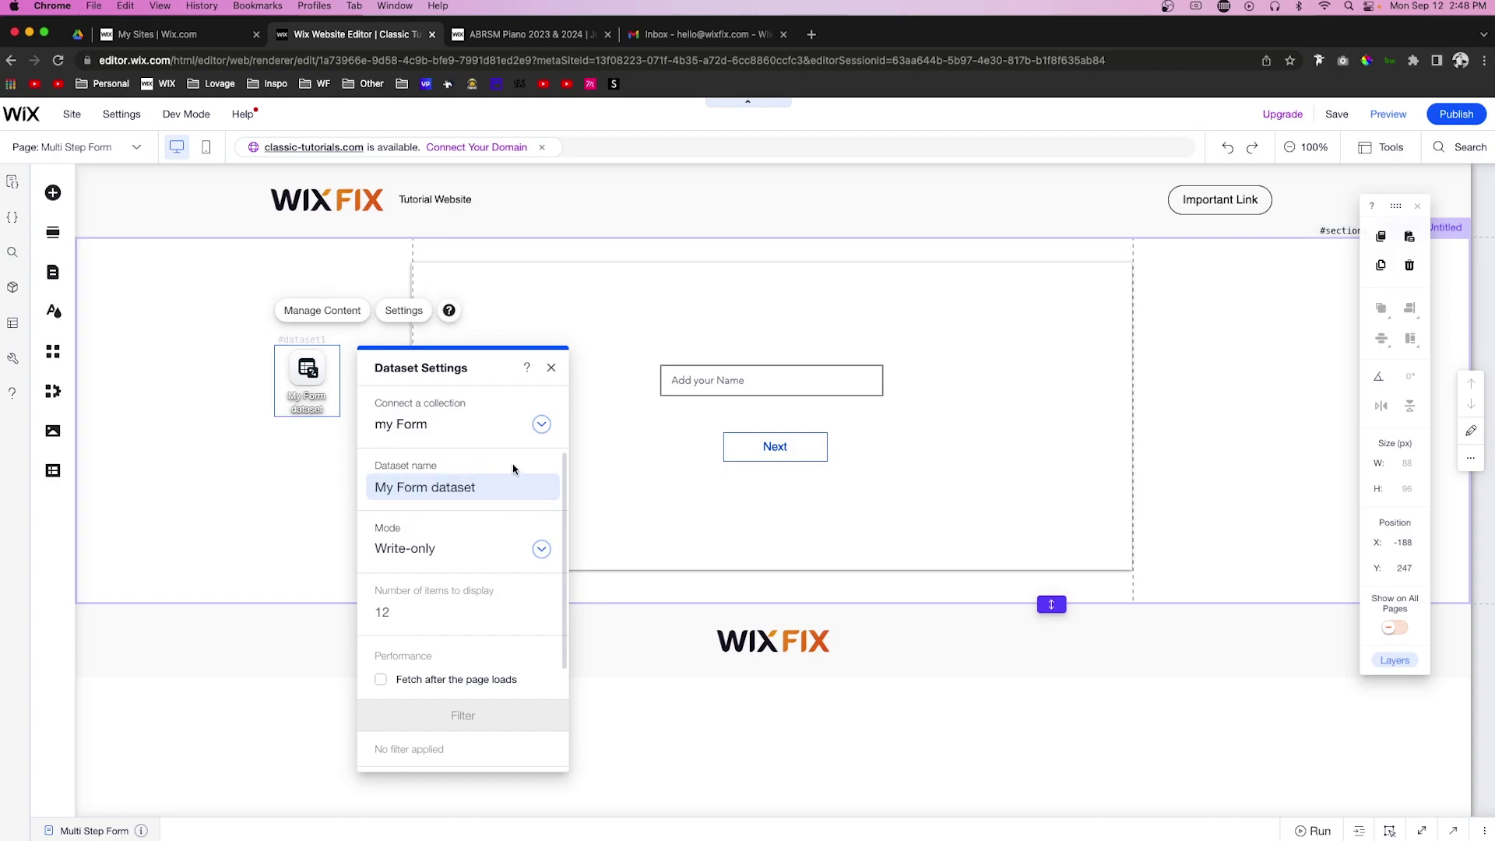
{"action": "left_click", "coordinate": [552, 367]}
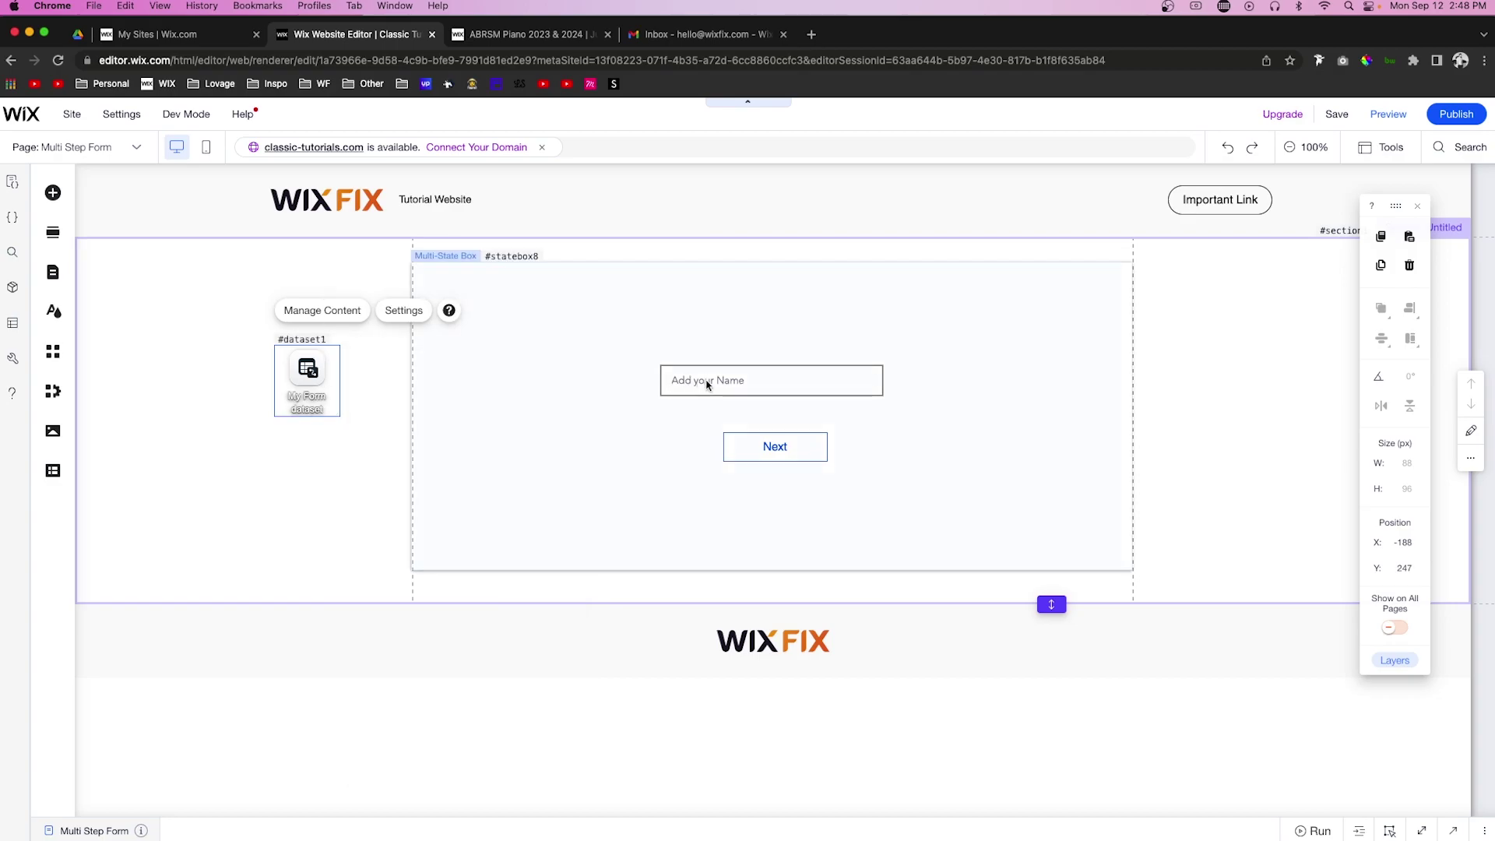
{"action": "left_click", "coordinate": [734, 381]}
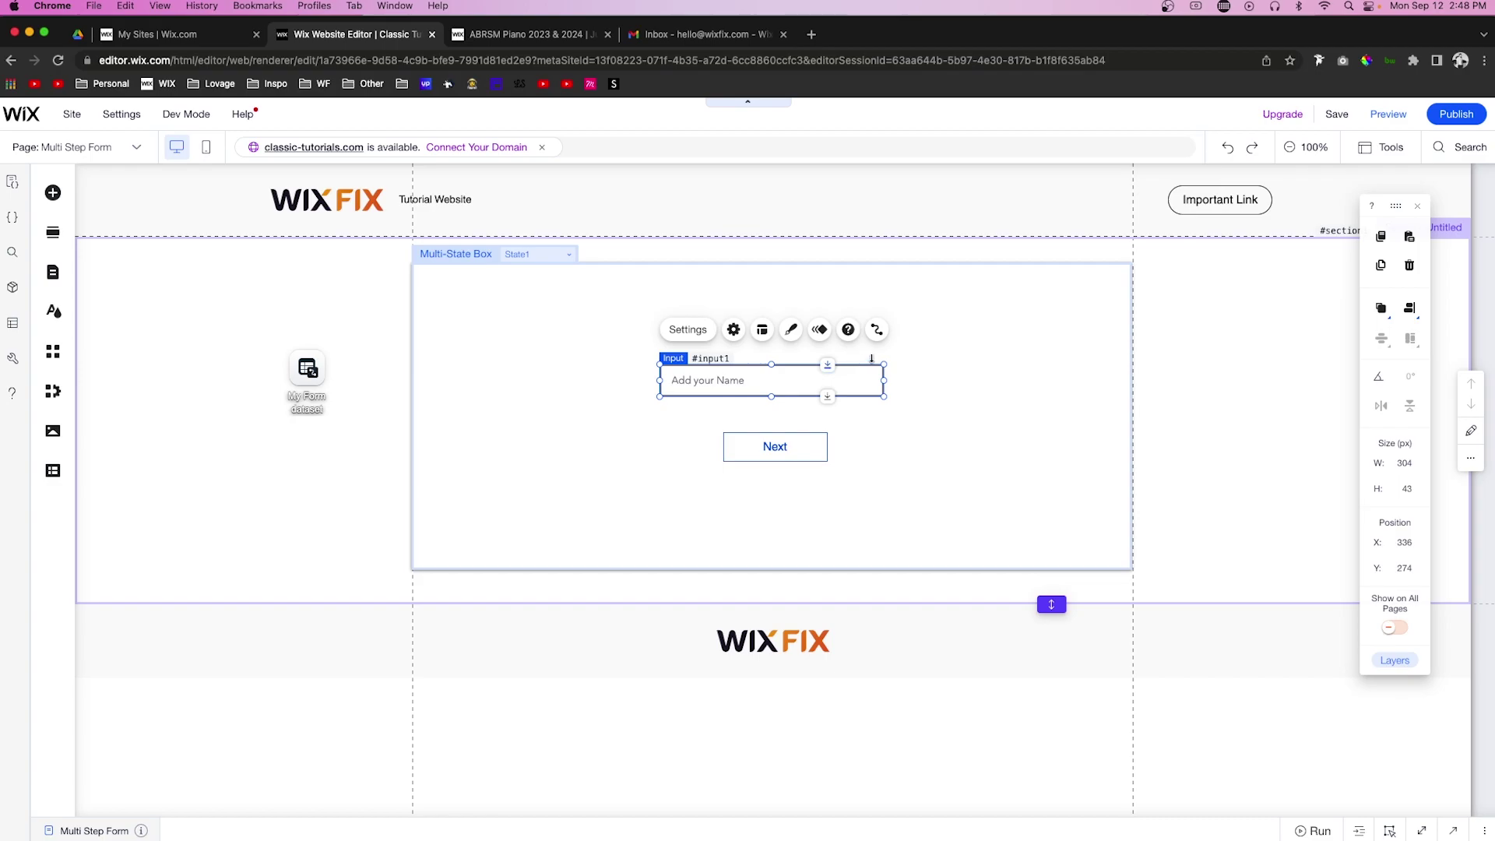
Connect State1's name input to the dataset's name field
{"action": "left_click", "coordinate": [876, 330]}
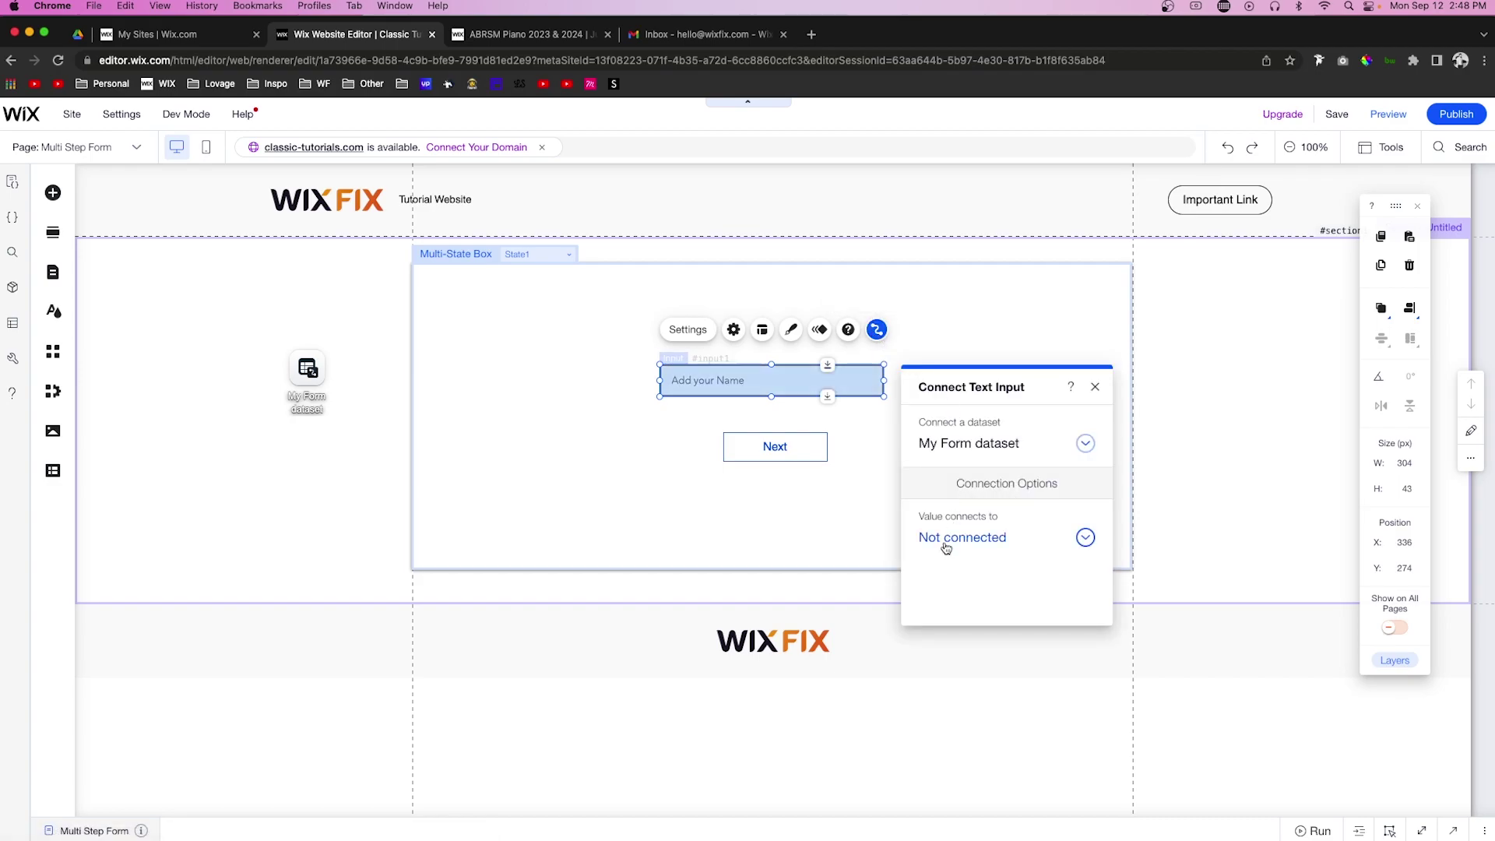
{"action": "left_click", "coordinate": [943, 540]}
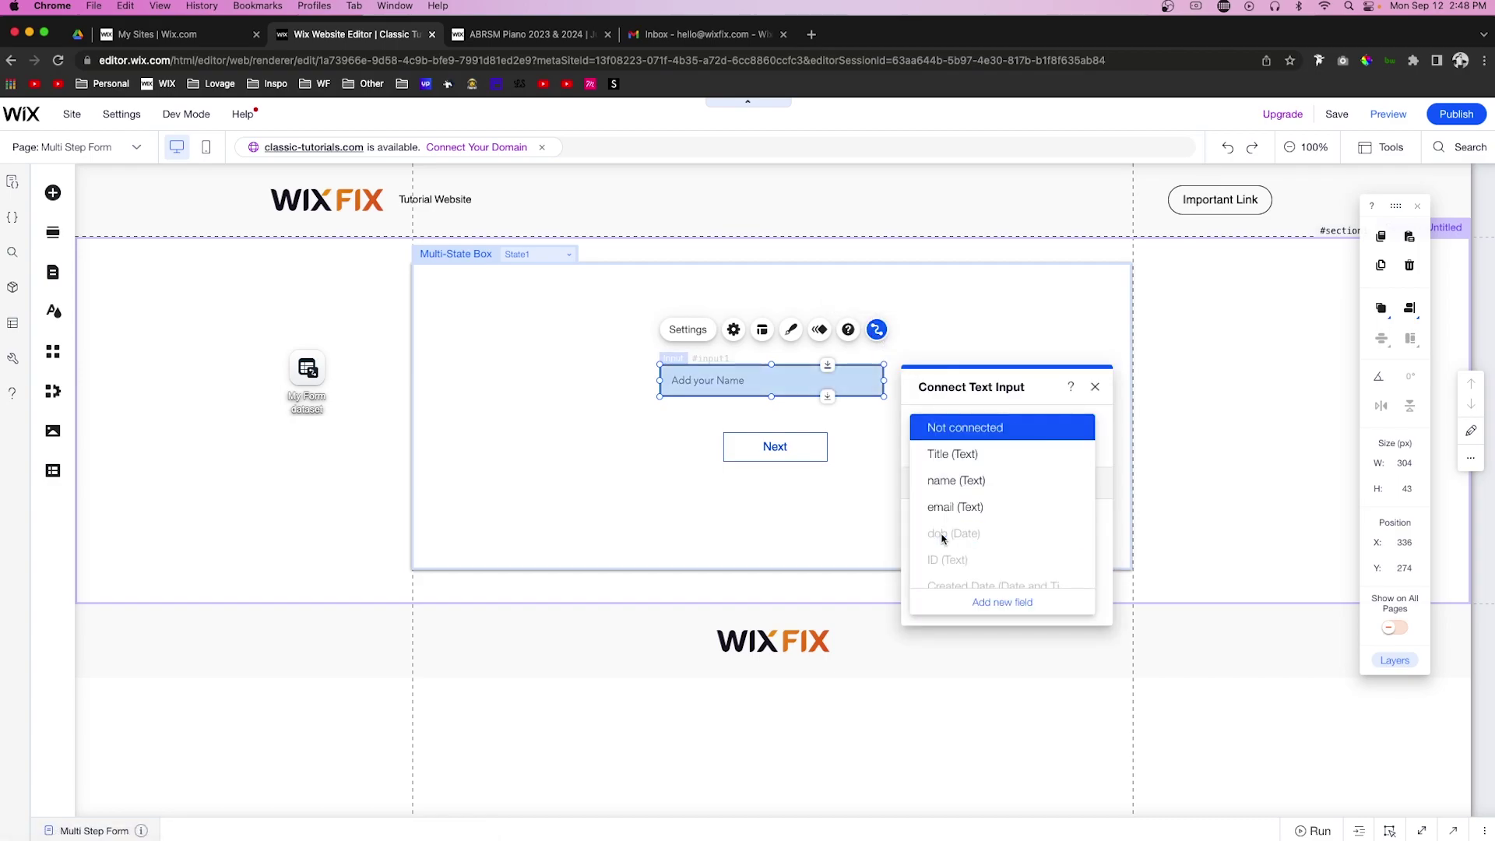
{"action": "left_click", "coordinate": [961, 481]}
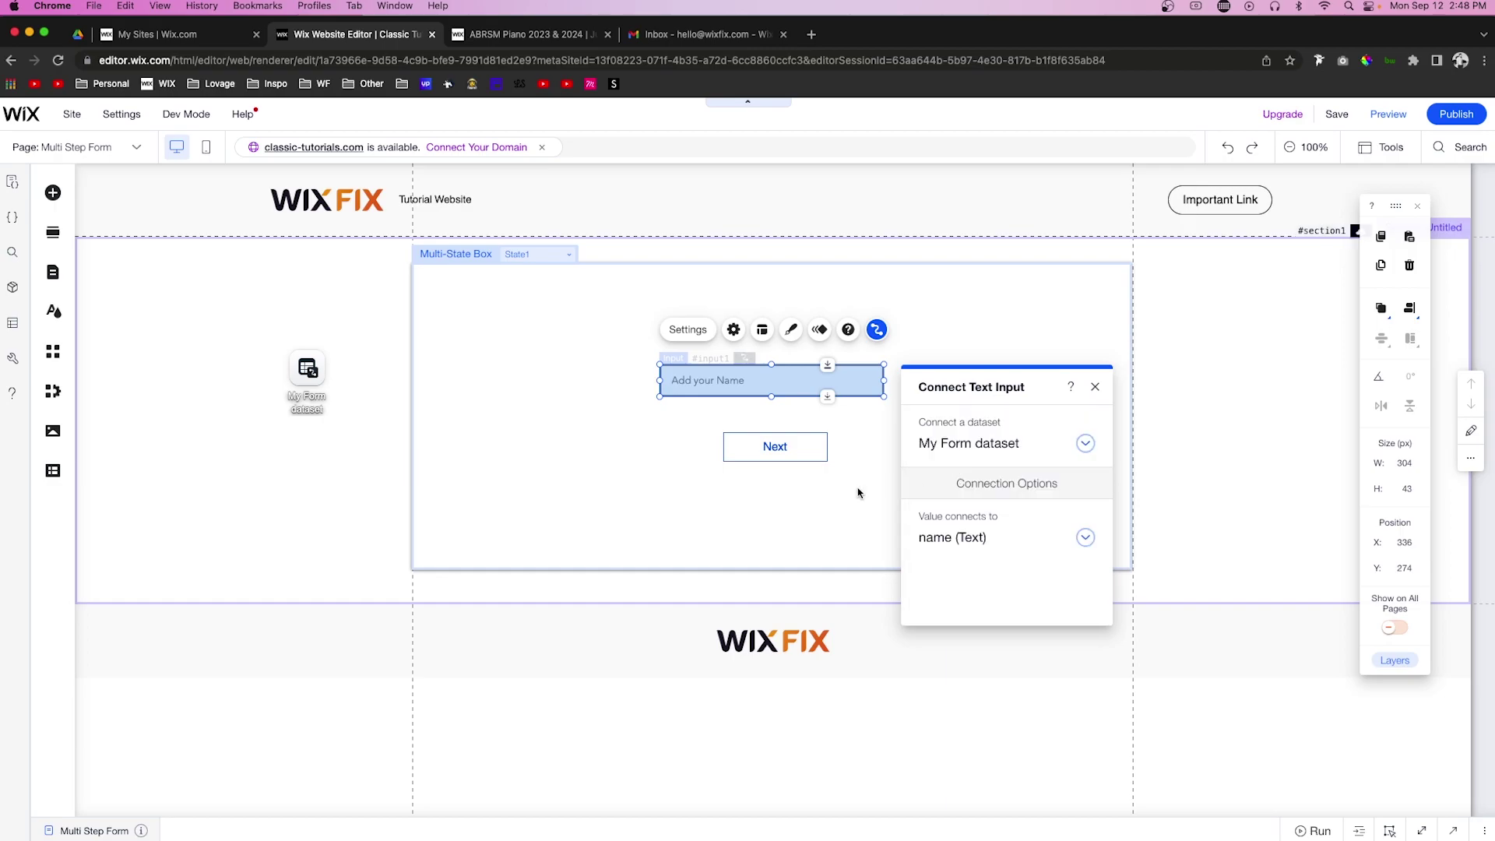
{"action": "left_click", "coordinate": [769, 514]}
Connect State2's email input to the dataset's email (Text) field
{"action": "left_click", "coordinate": [537, 254]}
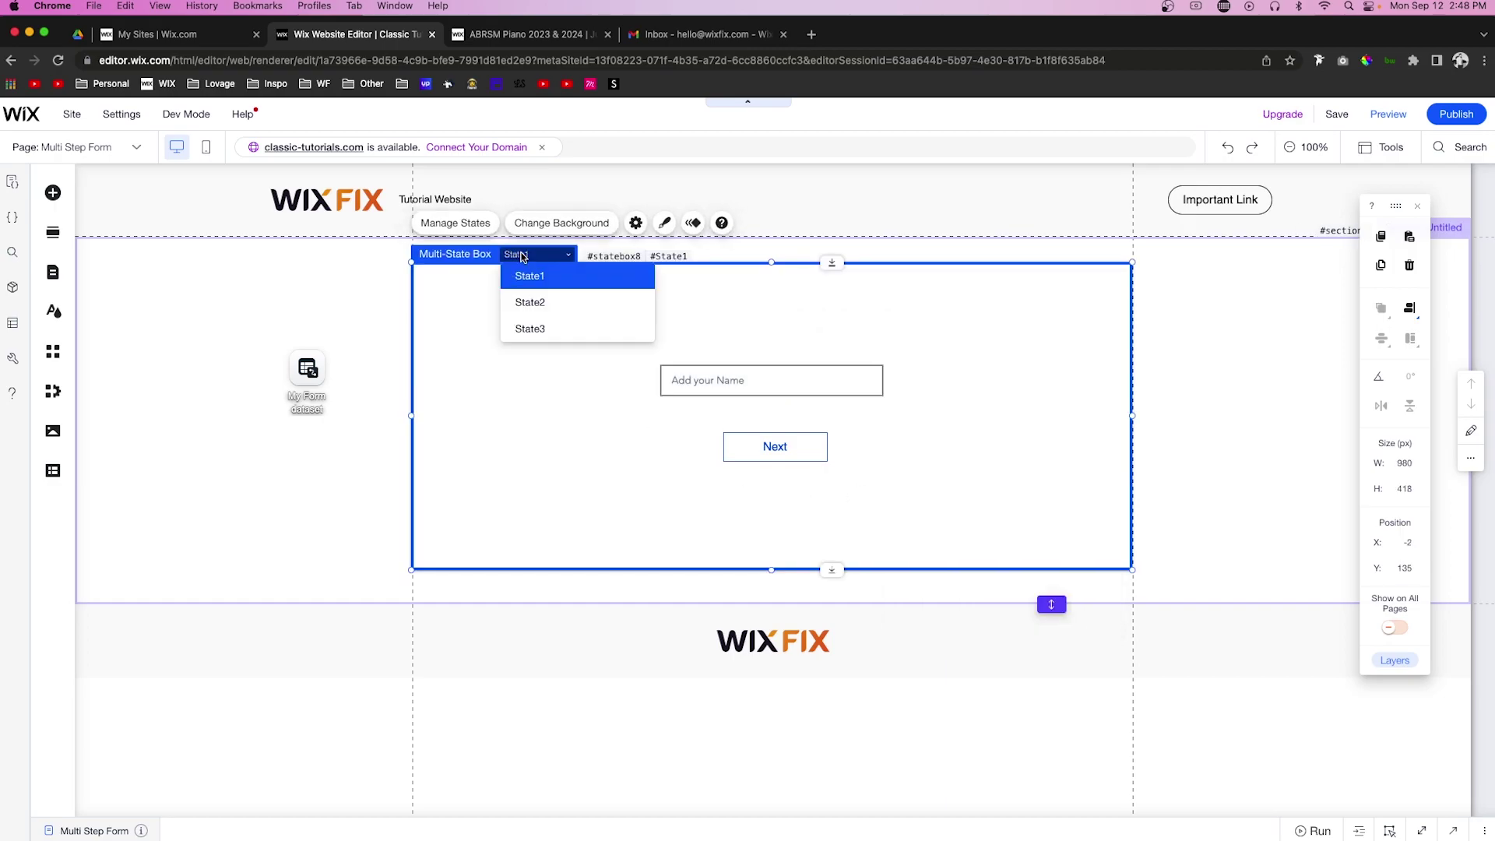
{"action": "left_click", "coordinate": [542, 300]}
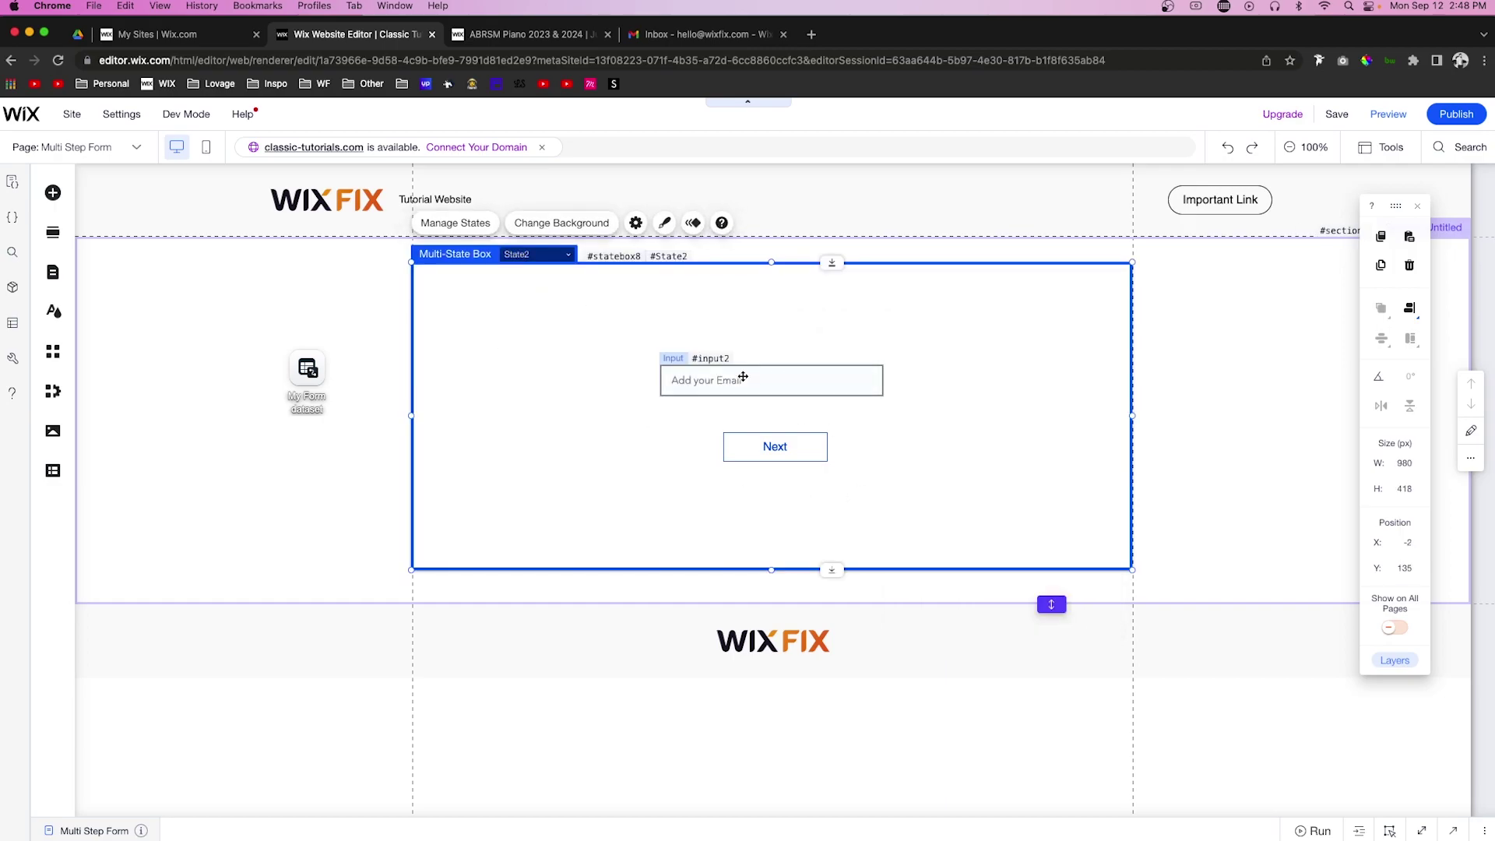
{"action": "left_click", "coordinate": [852, 383]}
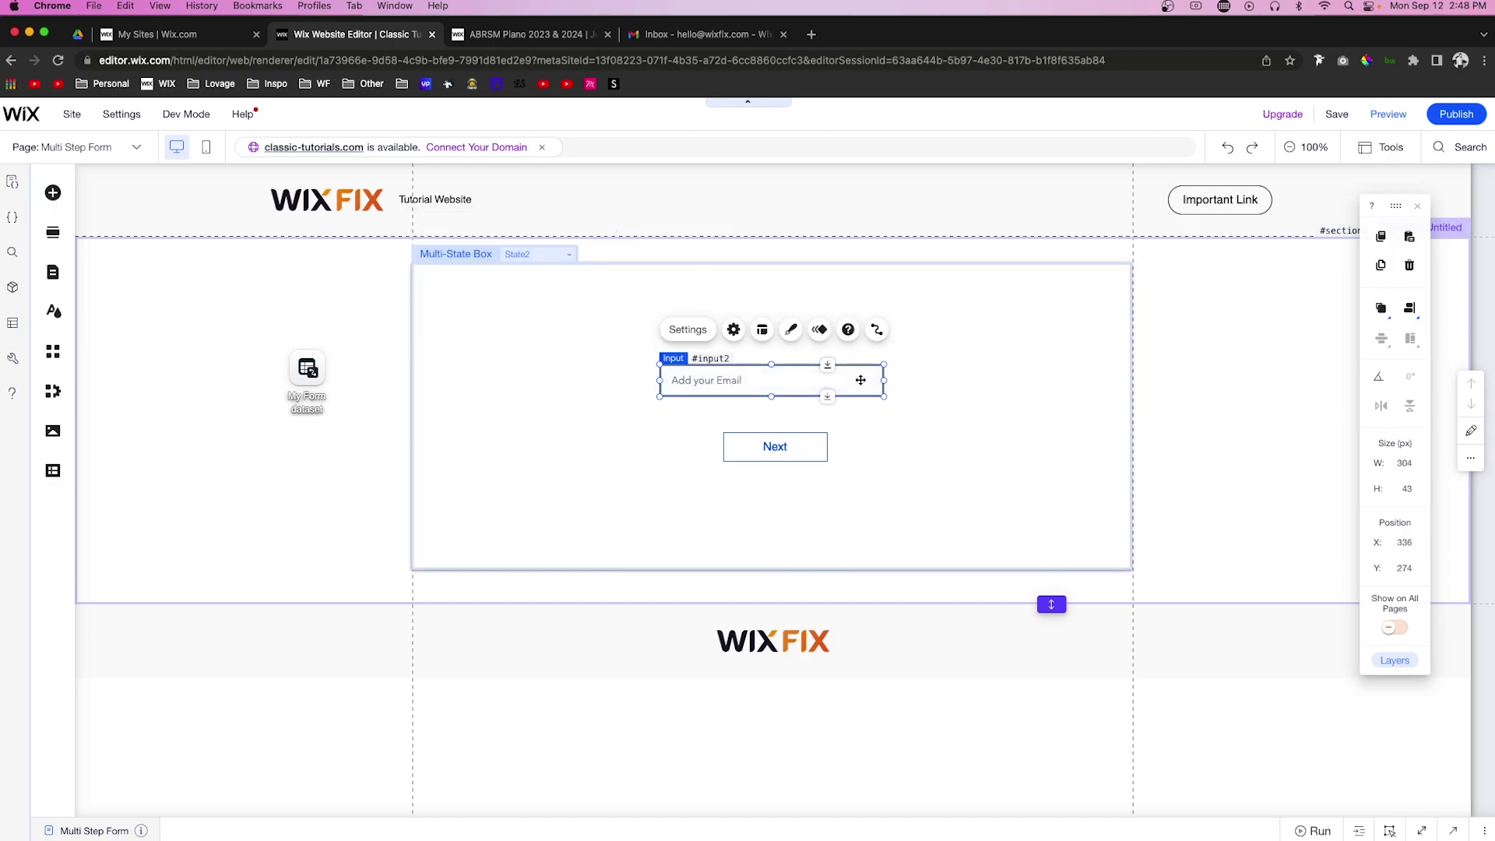
{"action": "left_click", "coordinate": [876, 329]}
{"action": "left_click", "coordinate": [963, 536]}
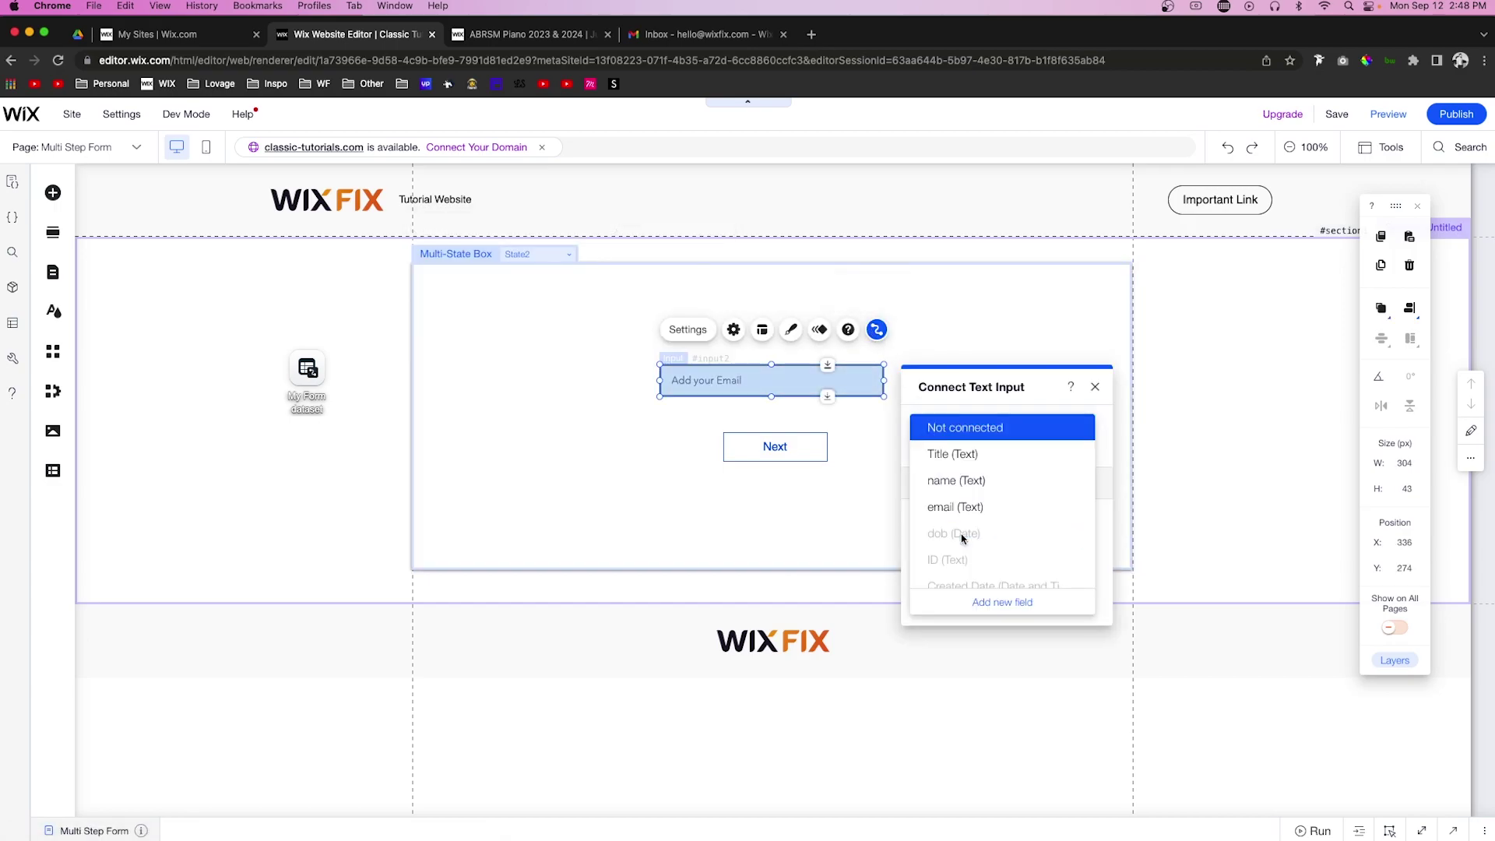
{"action": "left_click", "coordinate": [956, 507]}
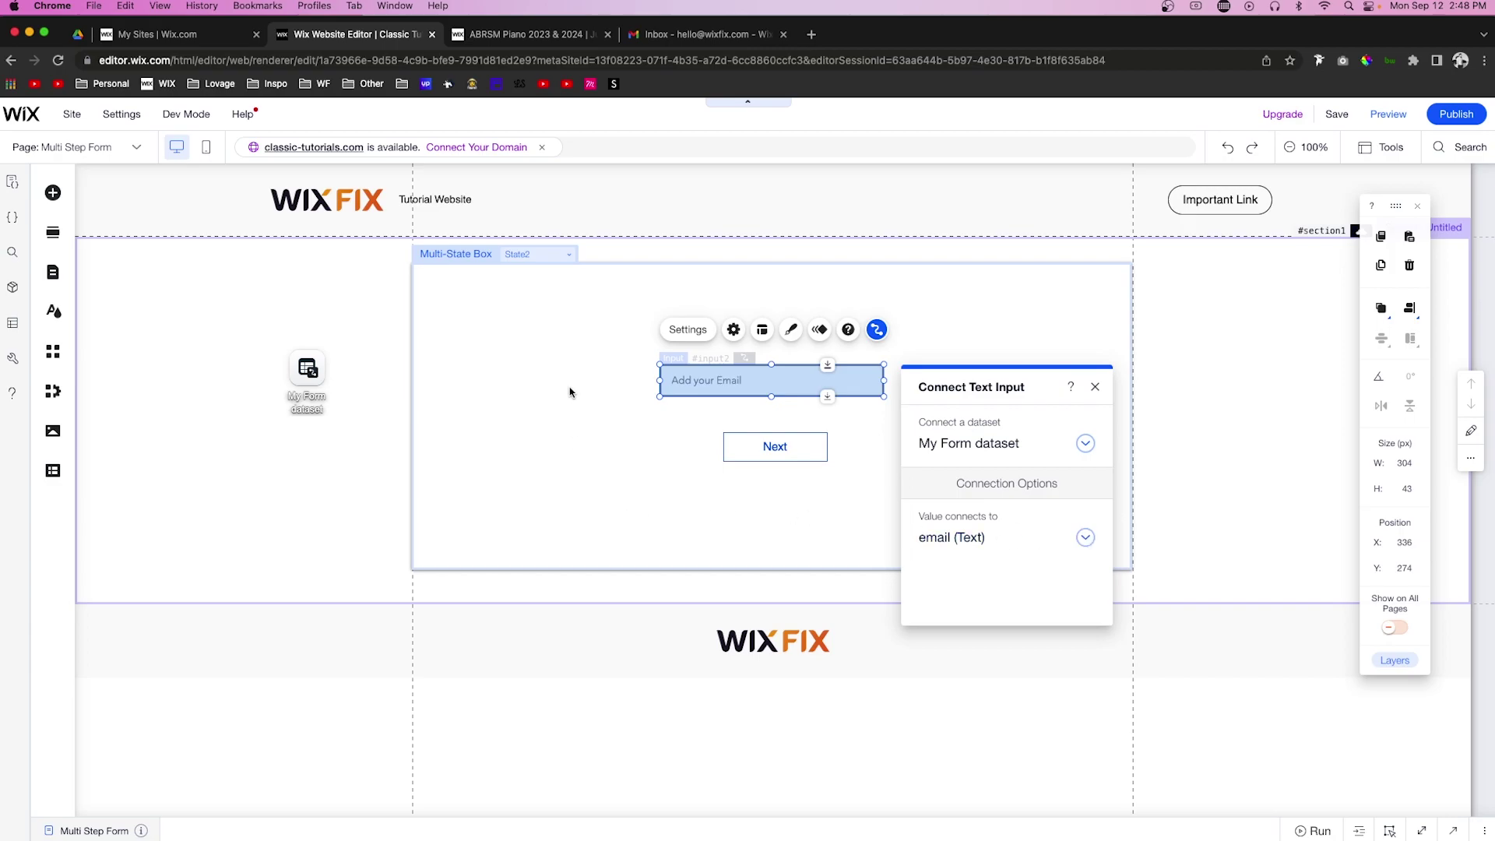
Connect State3's date picker to the dataset's dob (Date) field
{"action": "left_click", "coordinate": [520, 254]}
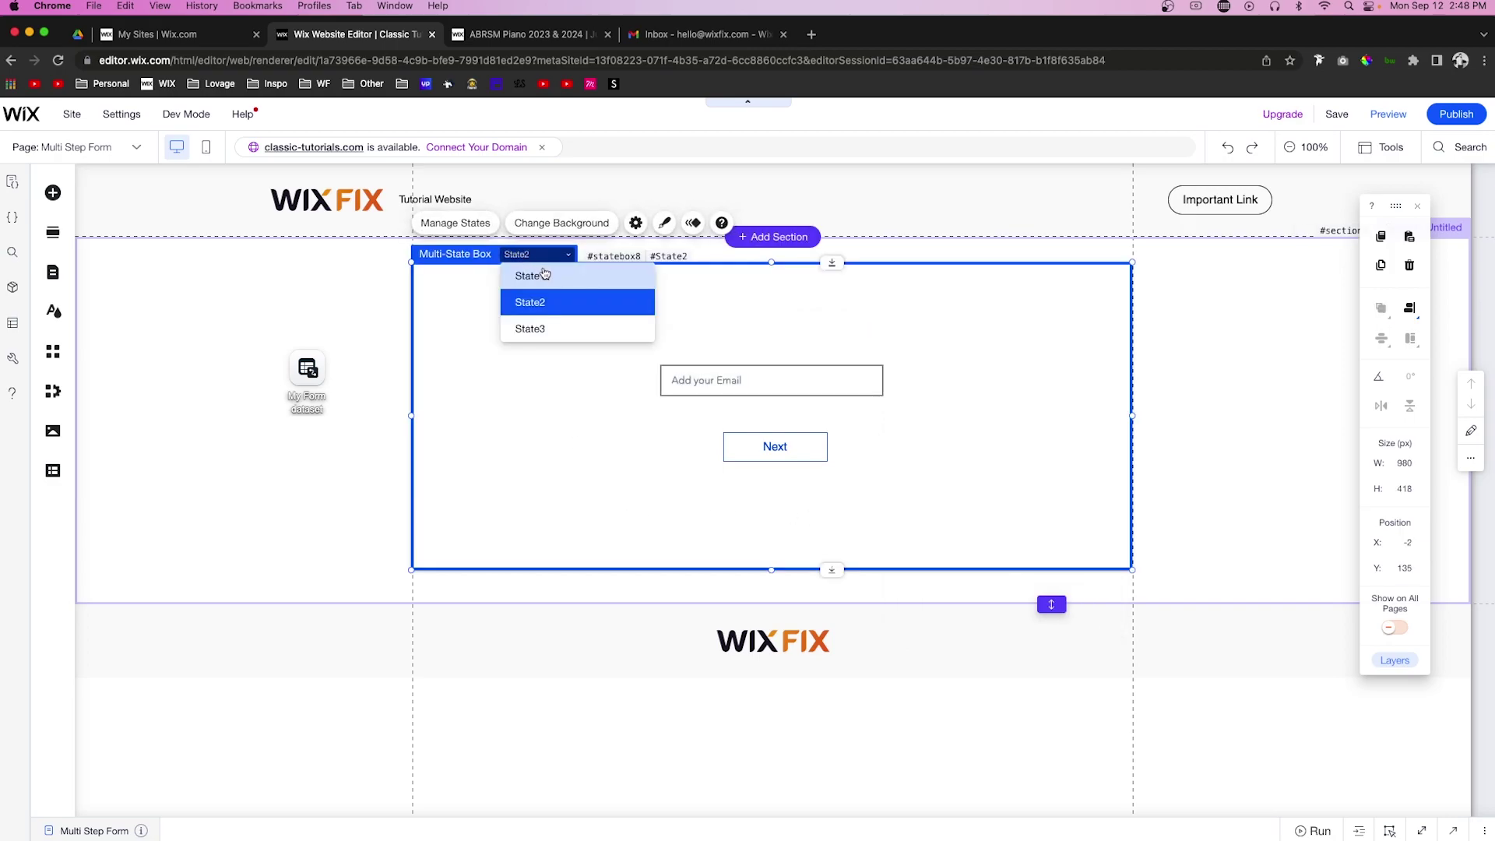
{"action": "left_click", "coordinate": [539, 328]}
{"action": "left_click", "coordinate": [718, 371]}
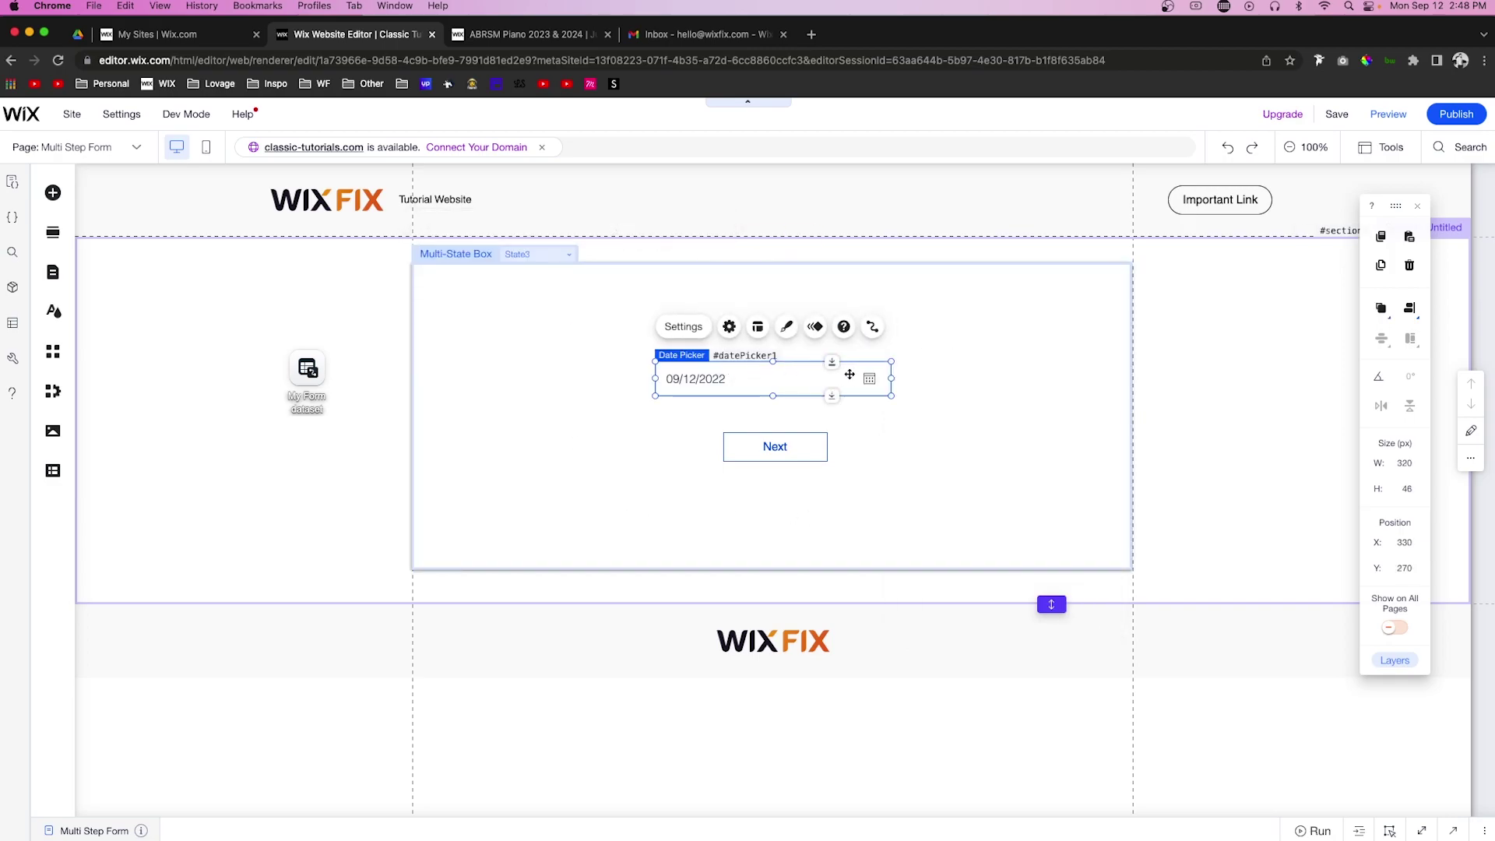
{"action": "left_click", "coordinate": [870, 328]}
{"action": "left_click", "coordinate": [976, 527]}
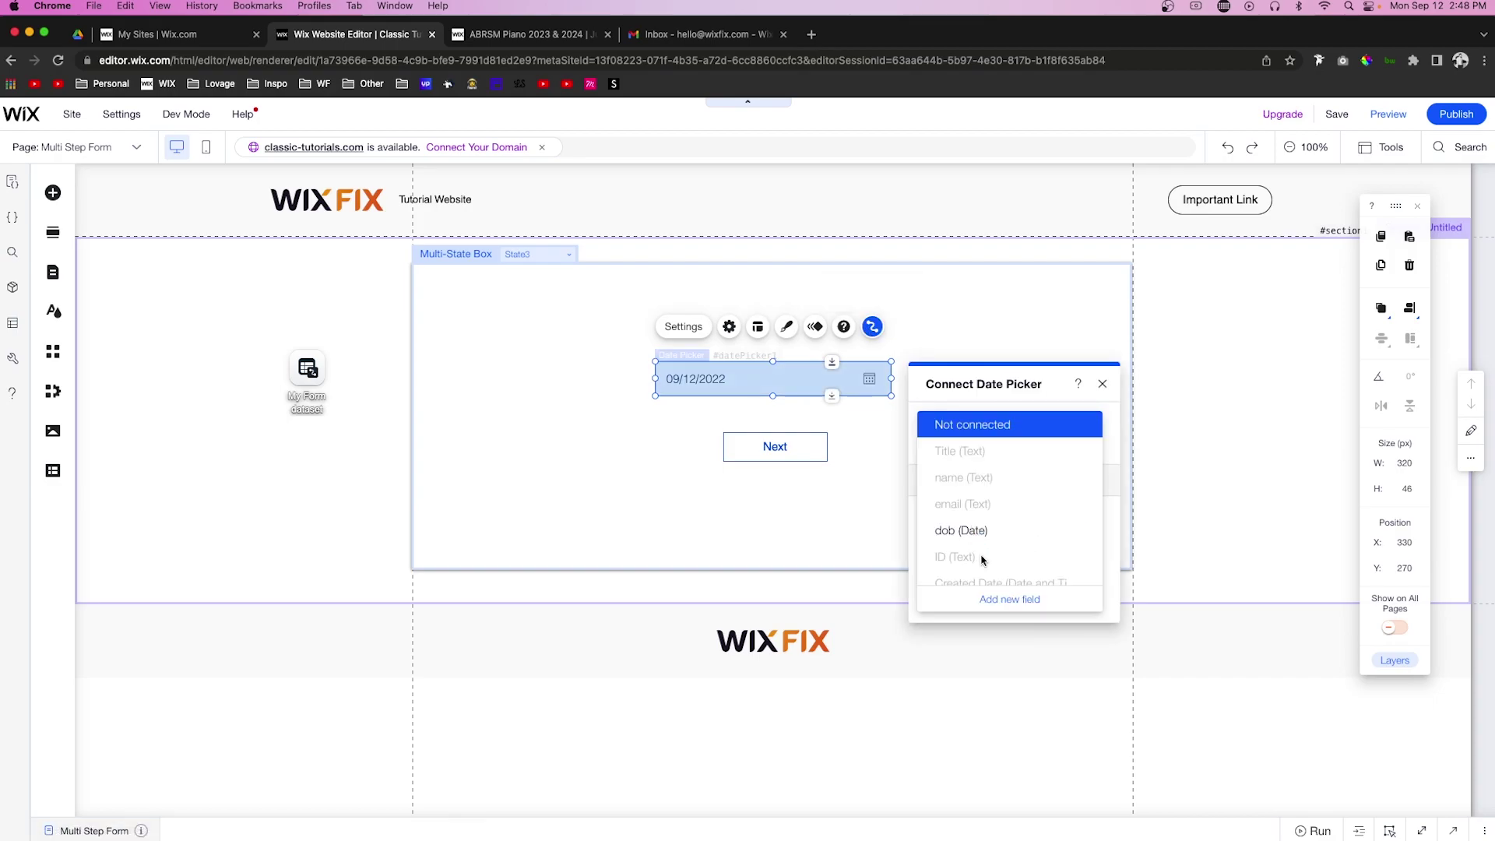
{"action": "left_click", "coordinate": [962, 530]}
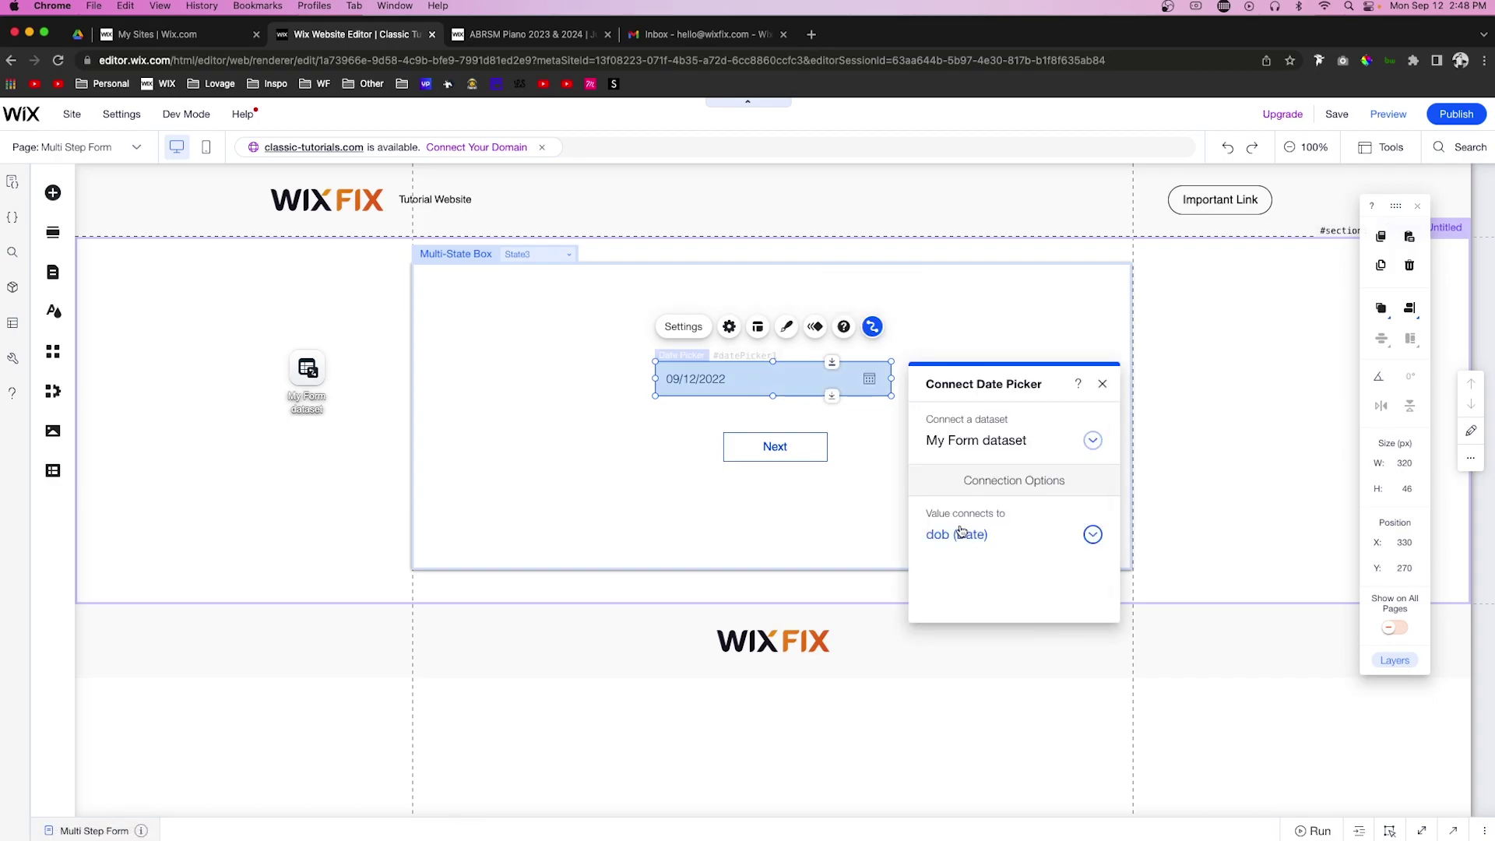
{"action": "left_click", "coordinate": [775, 447]}
Shift the Next button right and paste a copy to its left labelled 'Back'
{"action": "left_click_drag", "start_coordinate": [779, 448], "coordinate": [839, 447]}
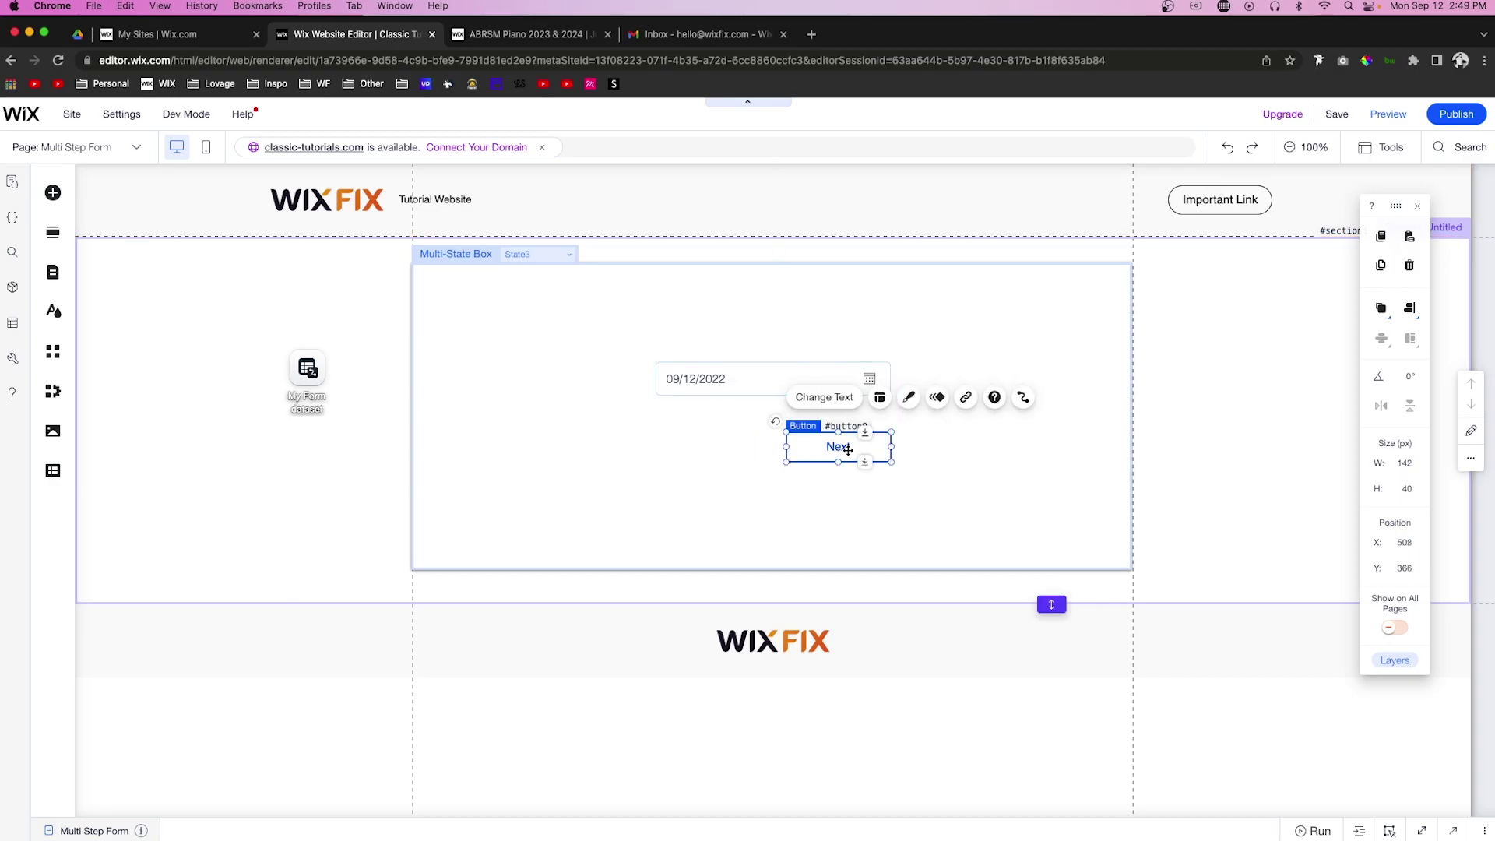
{"action": "right_click", "coordinate": [844, 448]}
{"action": "left_click", "coordinate": [902, 419]}
{"action": "right_click", "coordinate": [685, 450]}
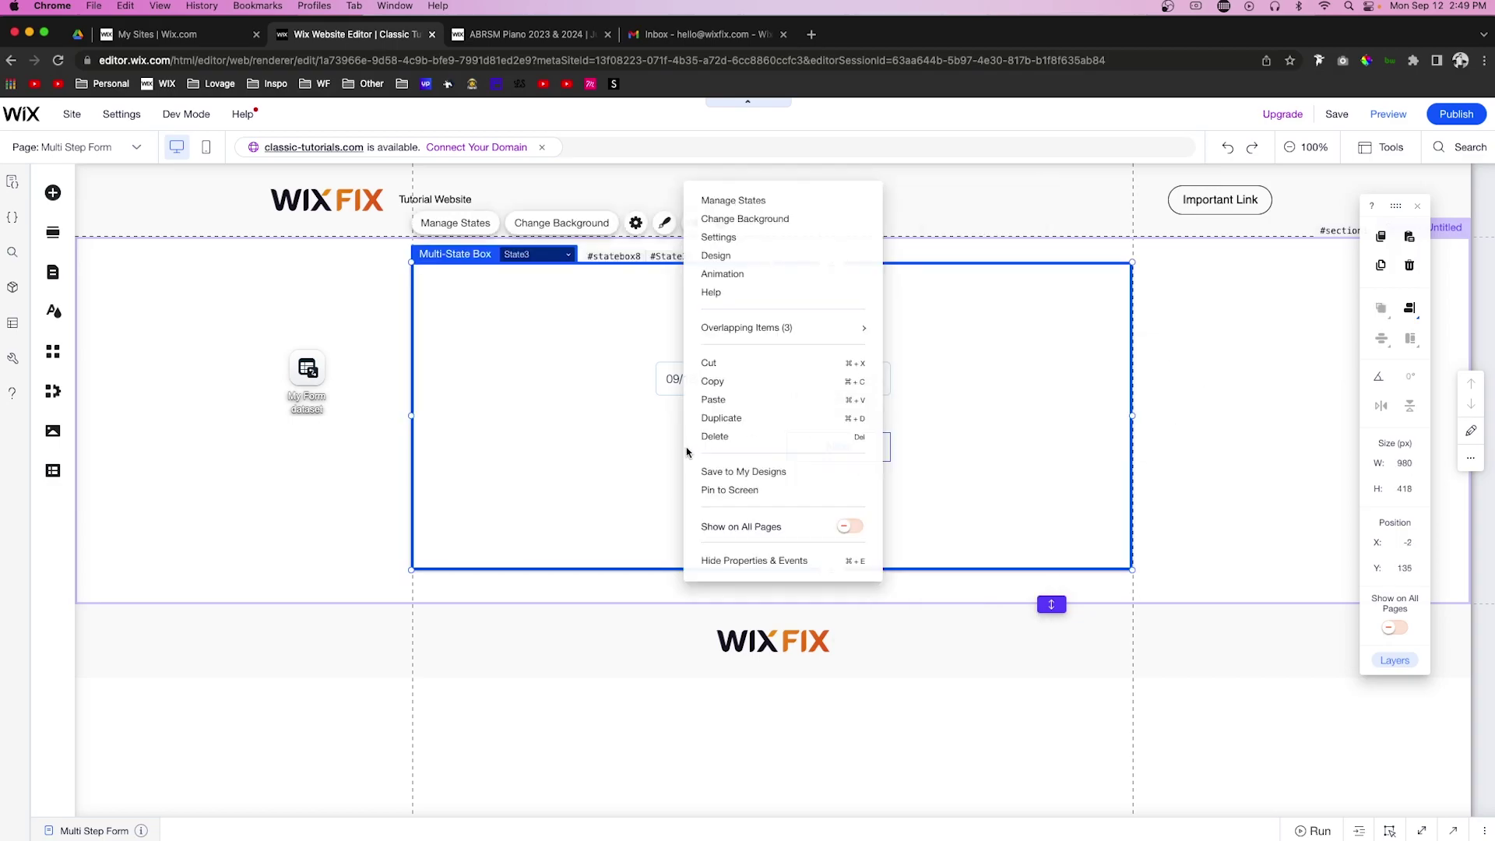
{"action": "left_click", "coordinate": [721, 407]}
{"action": "left_click_drag", "start_coordinate": [788, 457], "coordinate": [679, 440]}
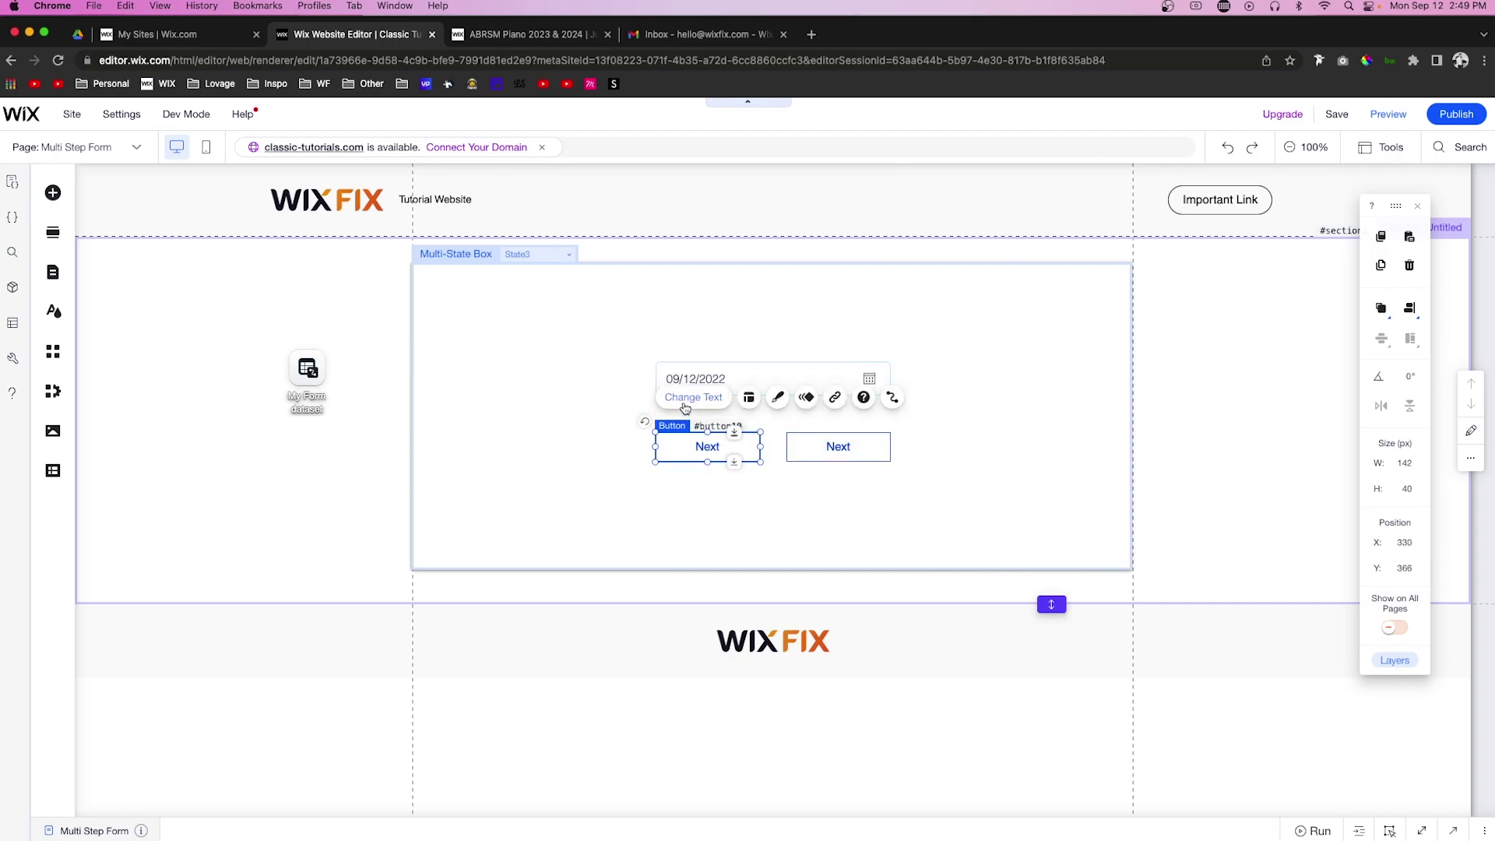
{"action": "left_click", "coordinate": [684, 398]}
{"action": "type", "text": "Back"}
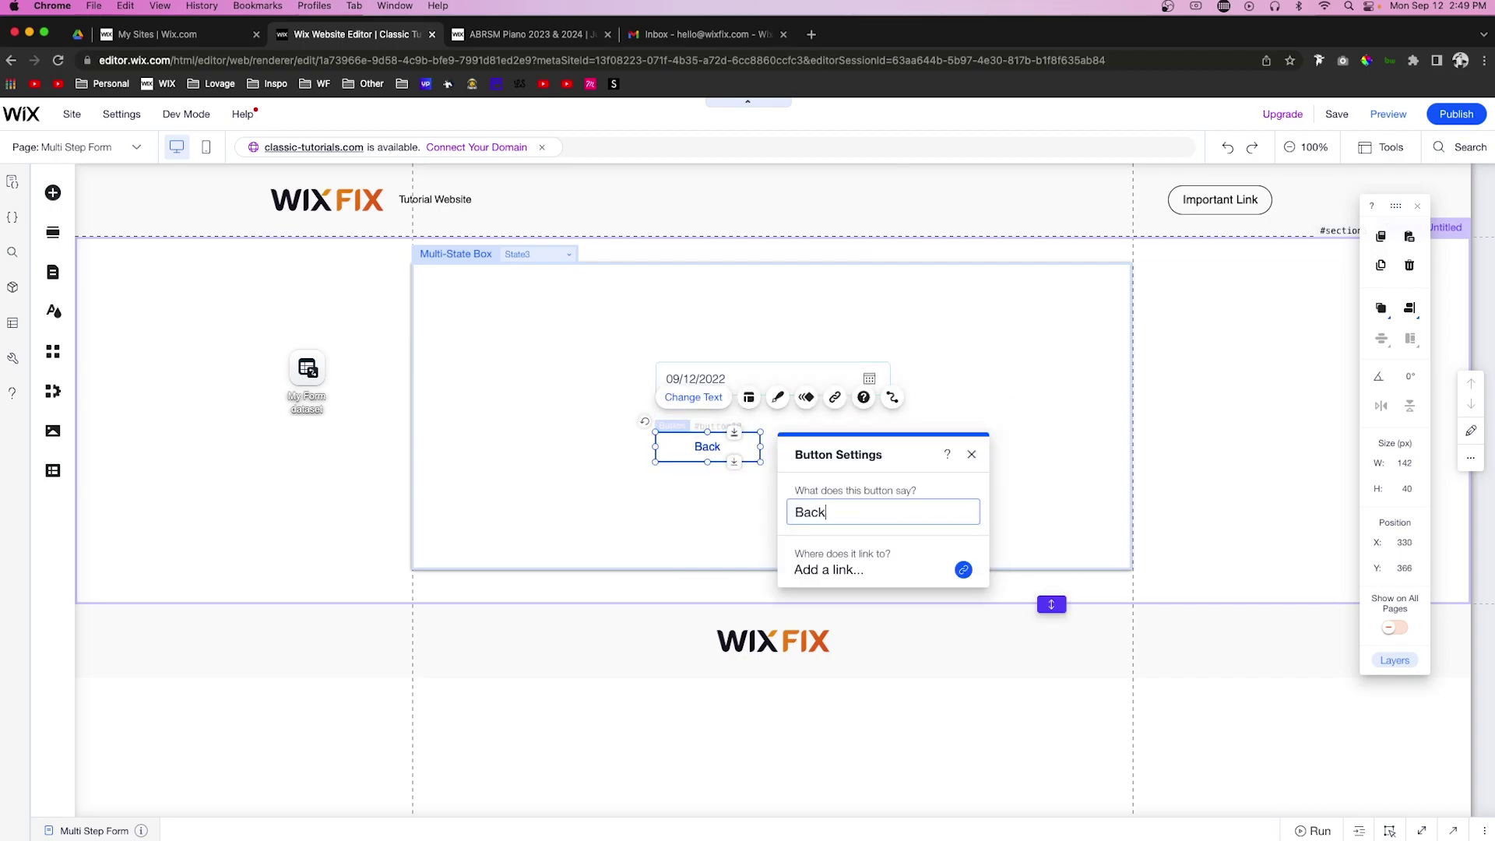
Rename the original button 'Submit' and set its click action to submit the dataset
{"action": "left_click", "coordinate": [824, 450]}
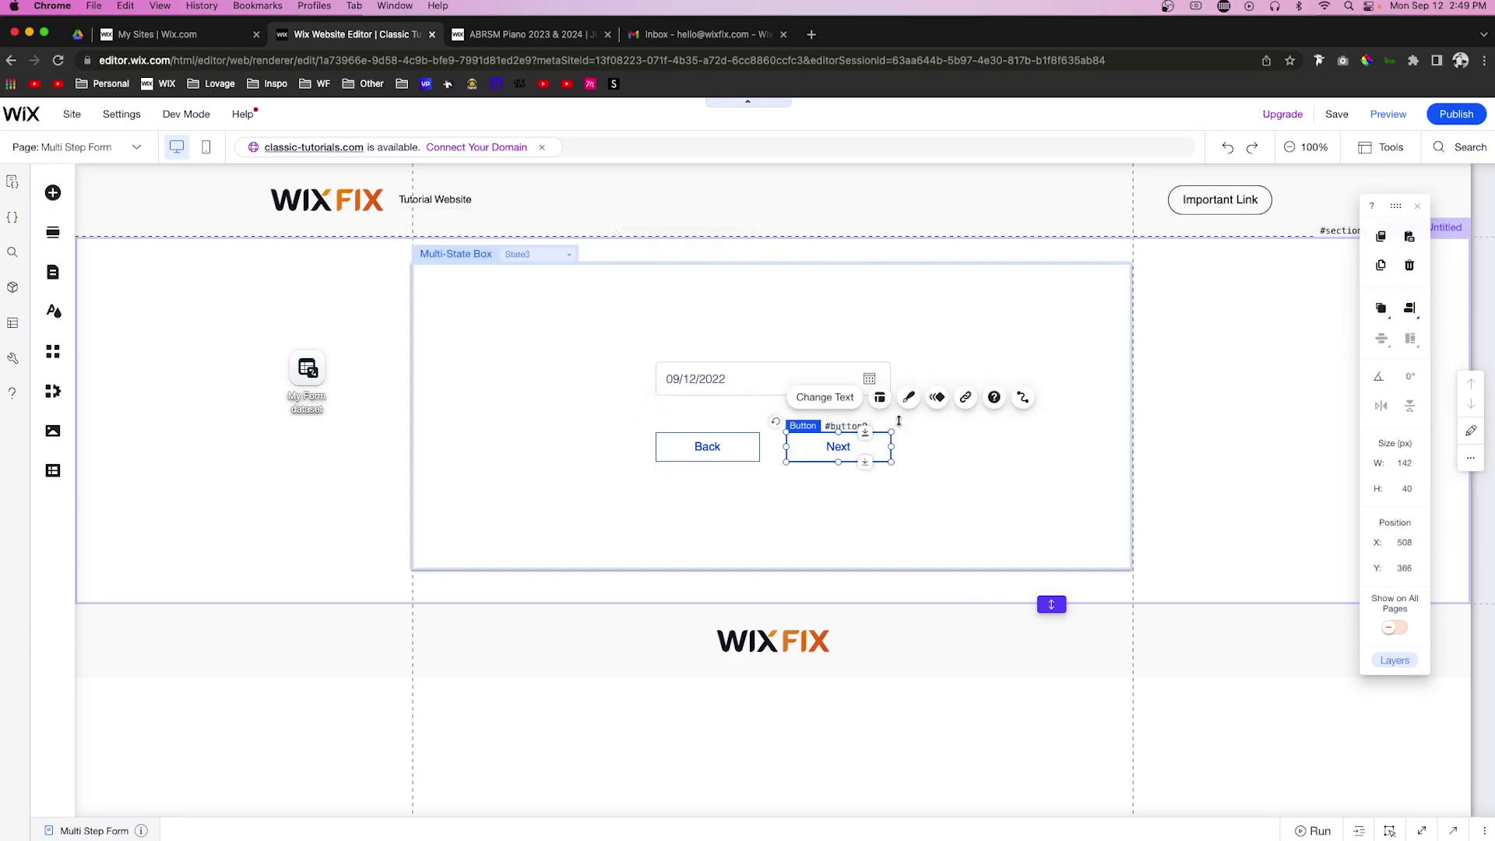
{"action": "left_click", "coordinate": [842, 399]}
{"action": "type", "text": "Submit"}
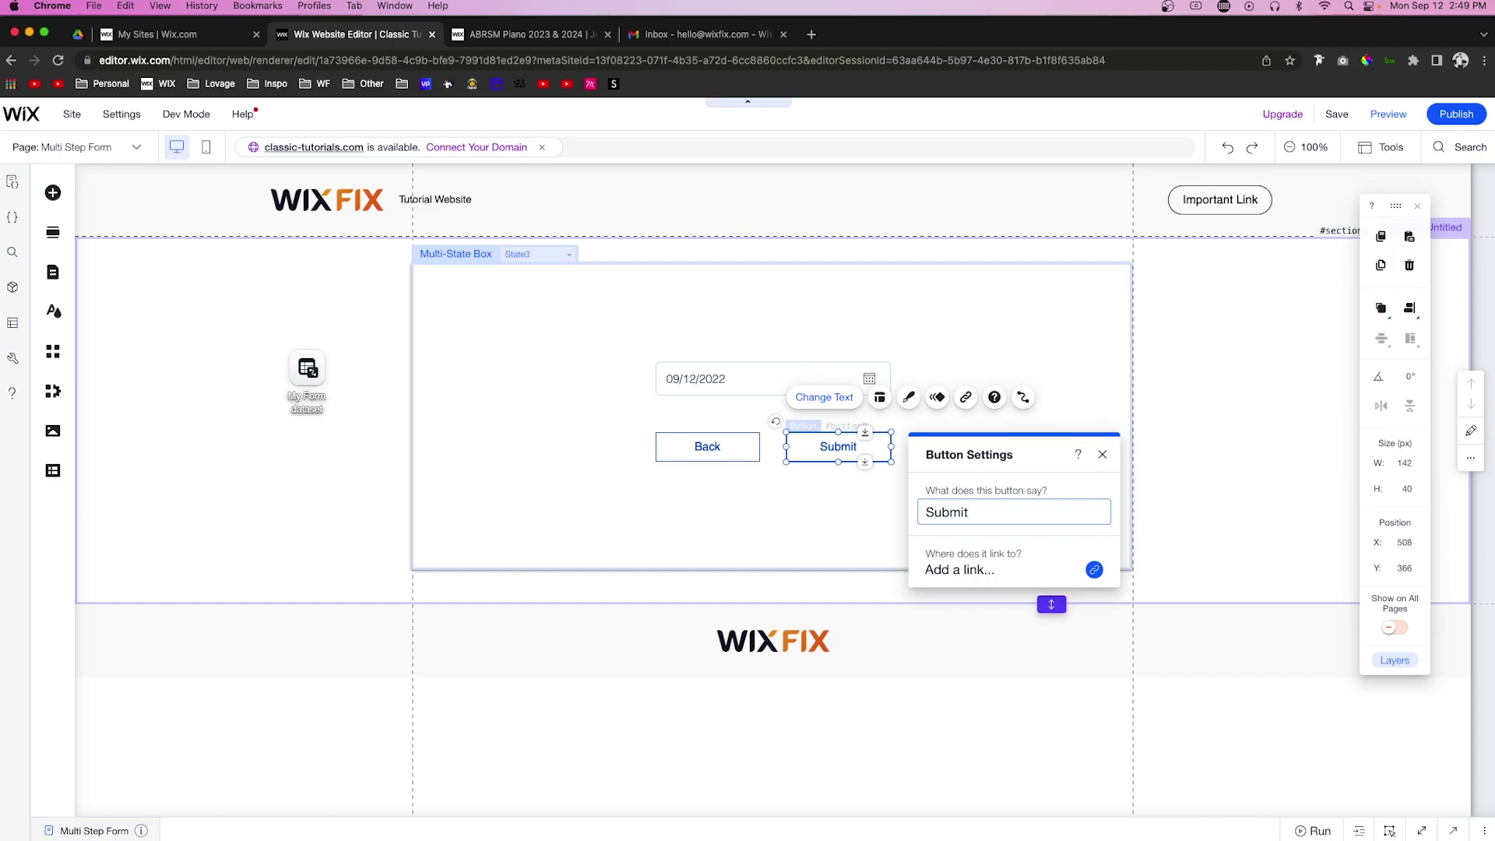
{"action": "left_click", "coordinate": [1024, 397]}
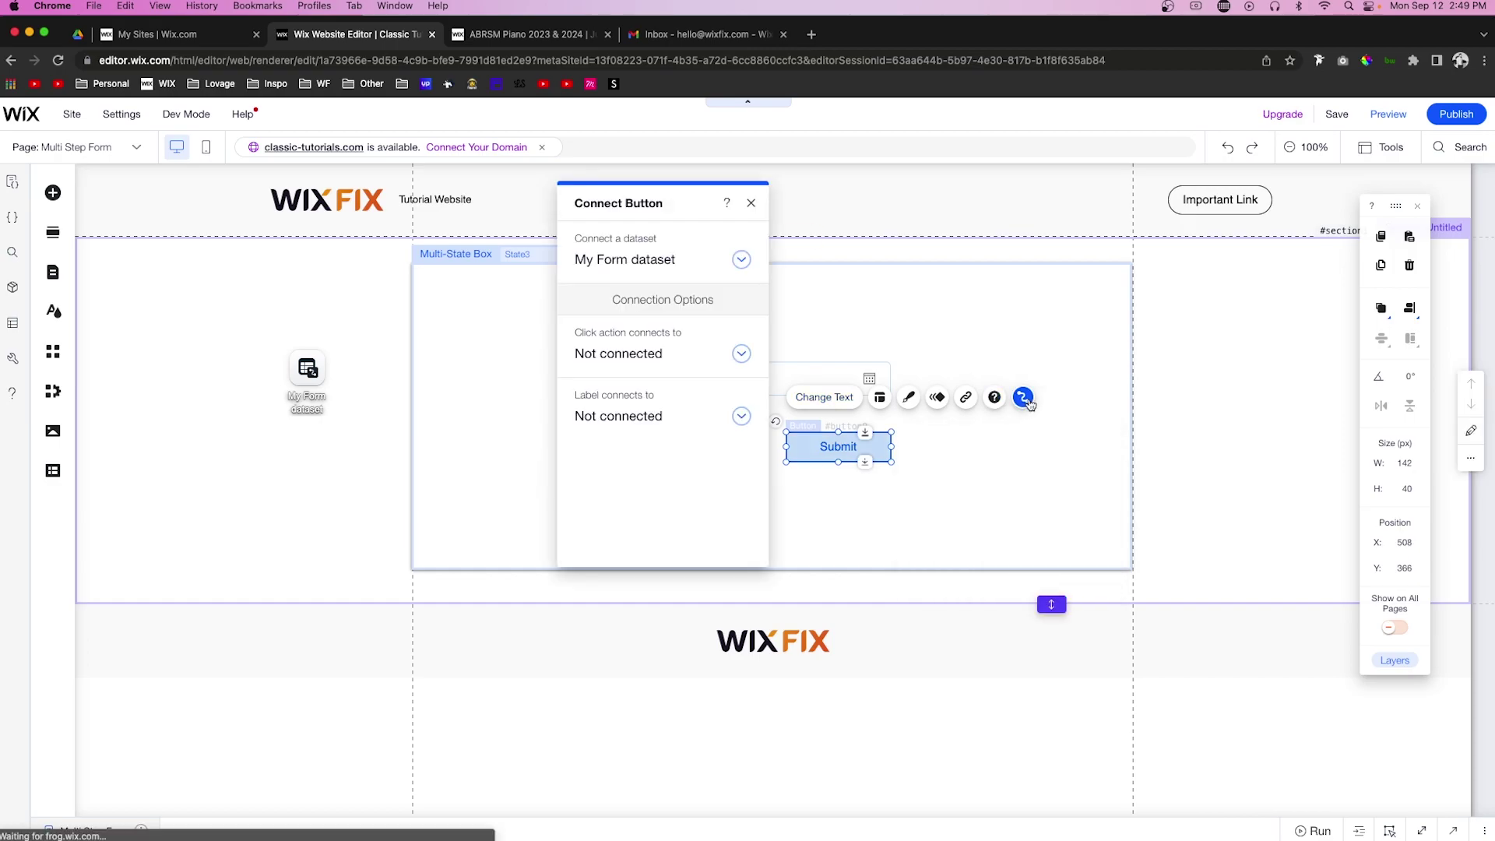
{"action": "left_click", "coordinate": [619, 355]}
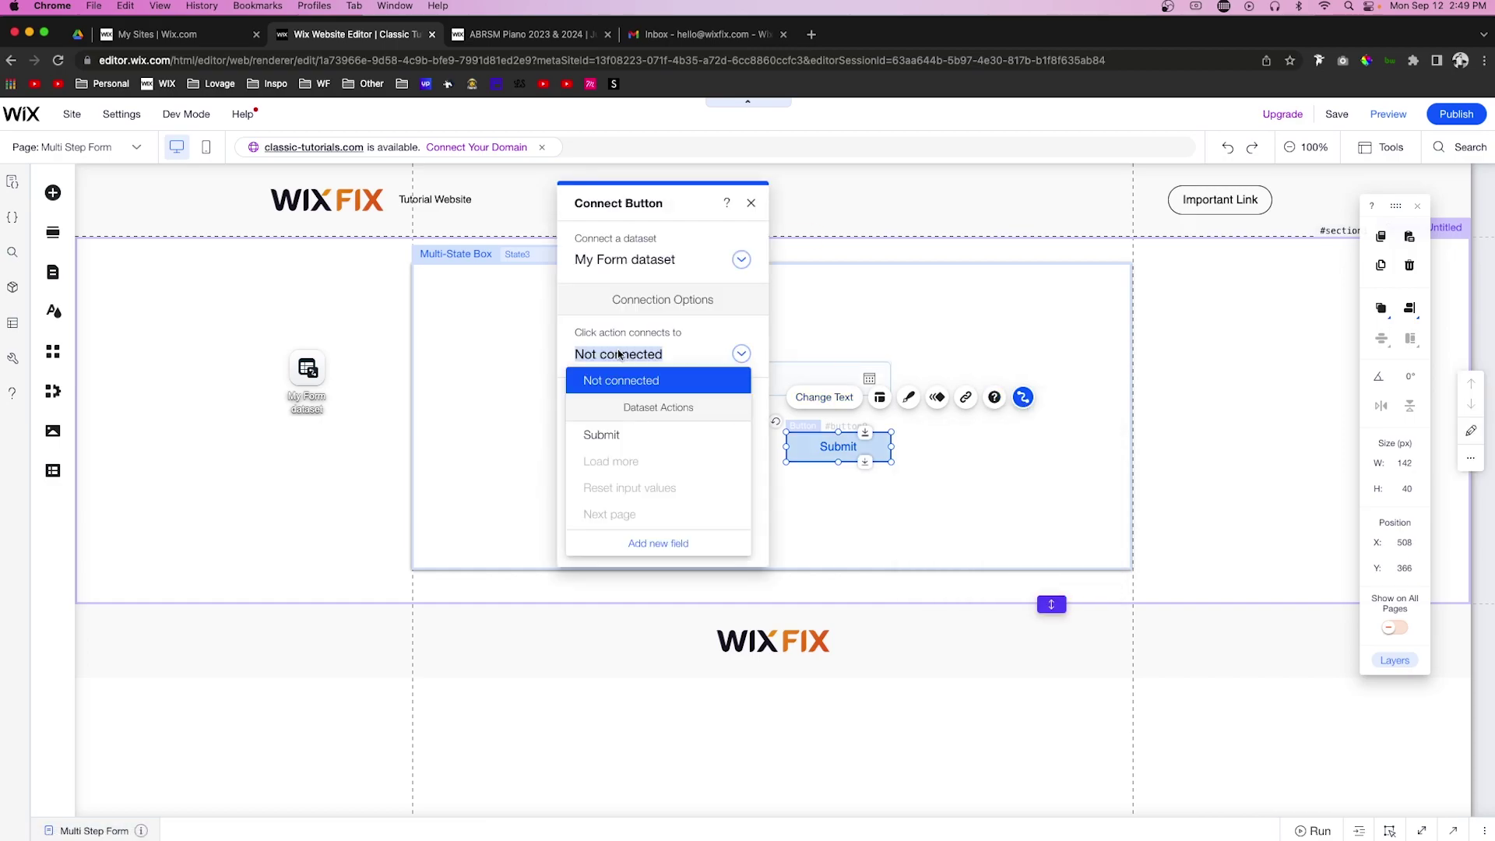
{"action": "left_click", "coordinate": [610, 434]}
{"action": "left_click", "coordinate": [911, 509]}
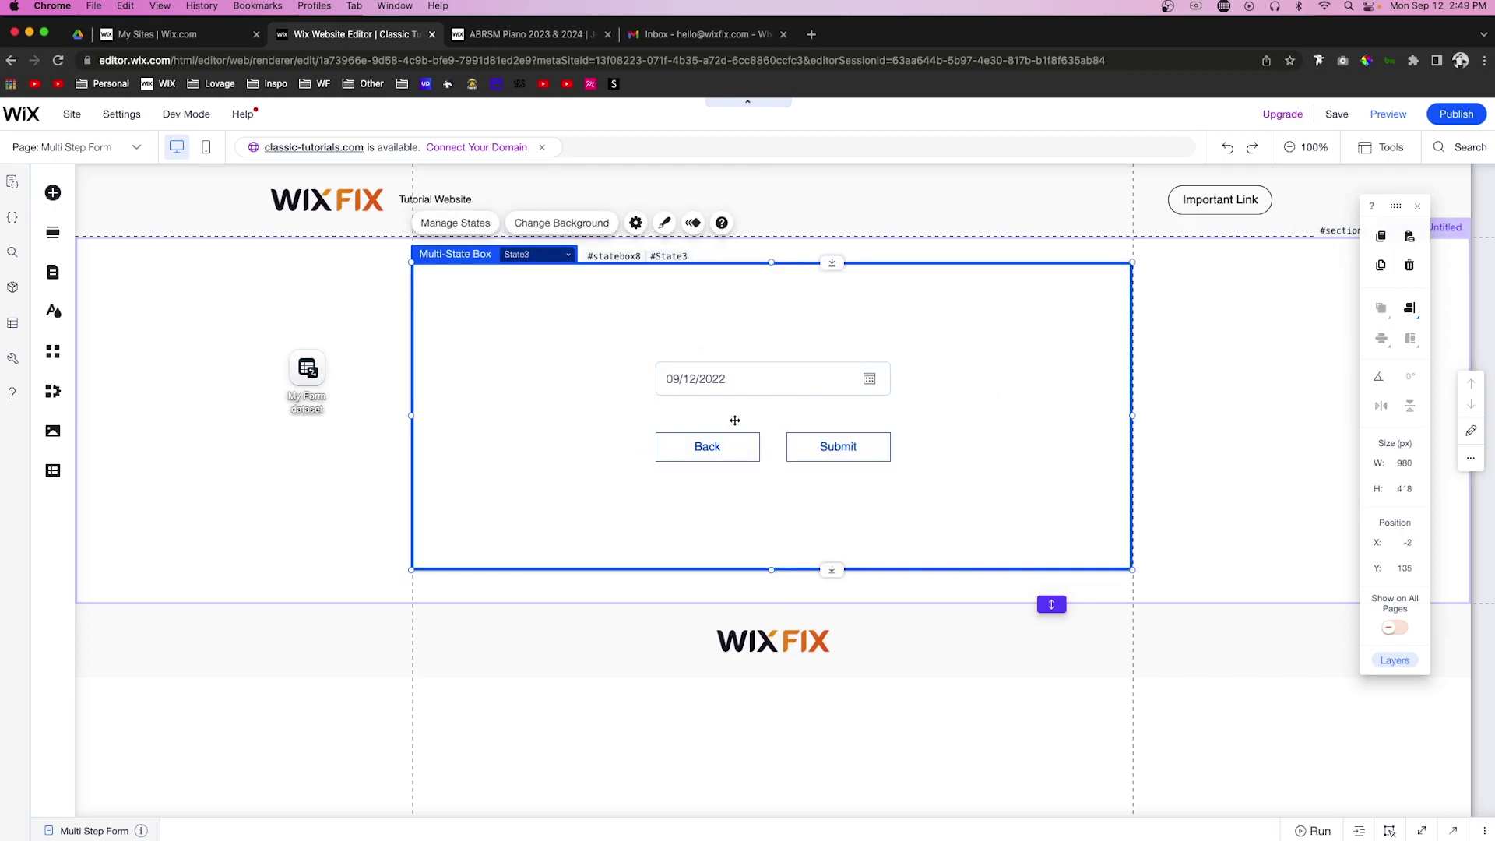
{"action": "left_click", "coordinate": [557, 256]}
In State2, nudge the Next button right and paste a copy of it to its left
{"action": "left_click", "coordinate": [560, 295]}
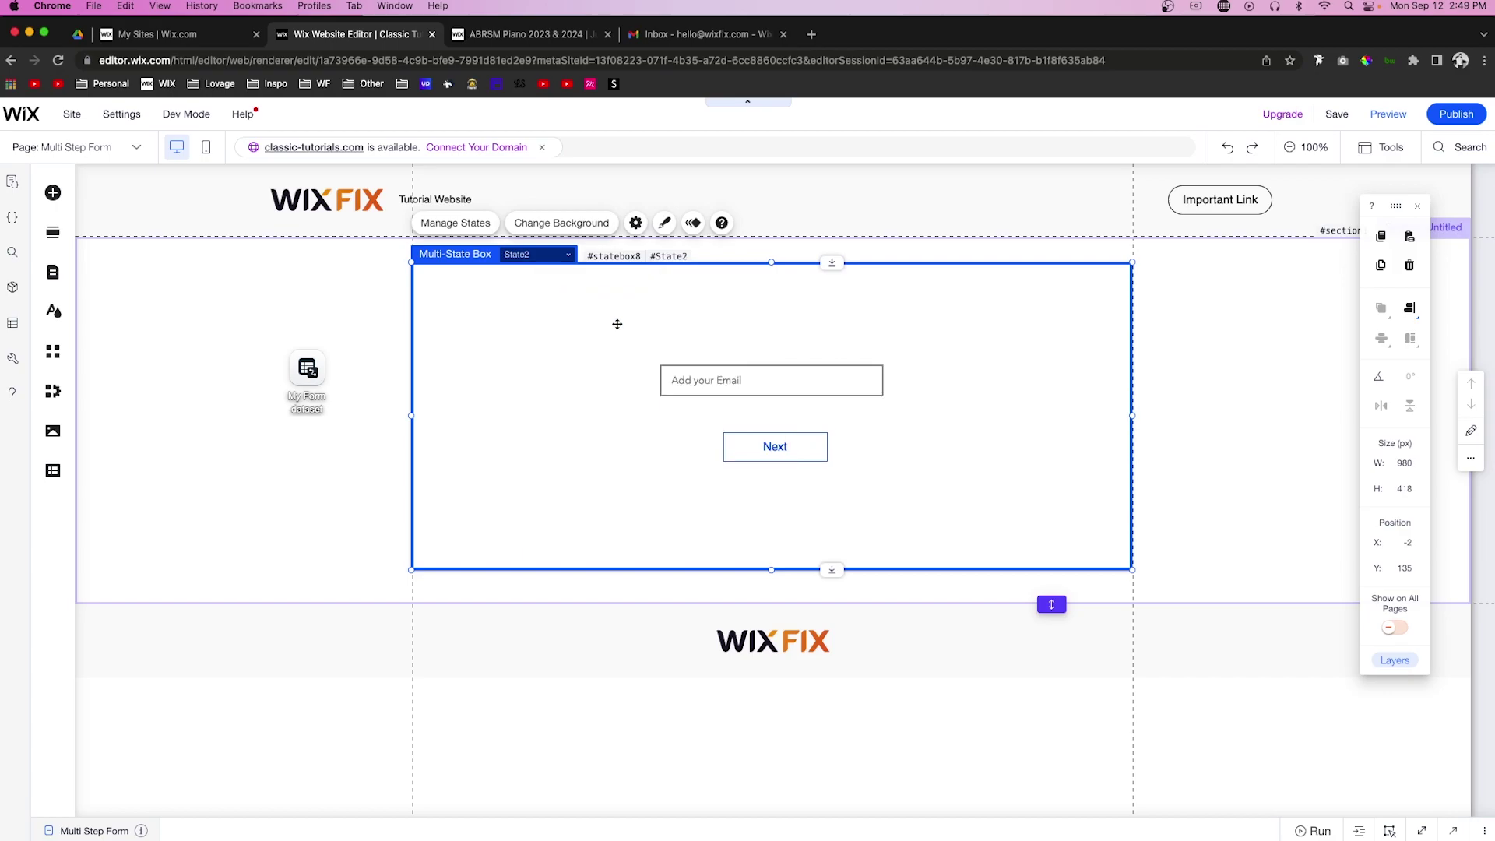
{"action": "left_click", "coordinate": [779, 446]}
{"action": "left_click_drag", "start_coordinate": [811, 447], "coordinate": [814, 446]}
{"action": "right_click", "coordinate": [824, 446]}
{"action": "left_click", "coordinate": [862, 414]}
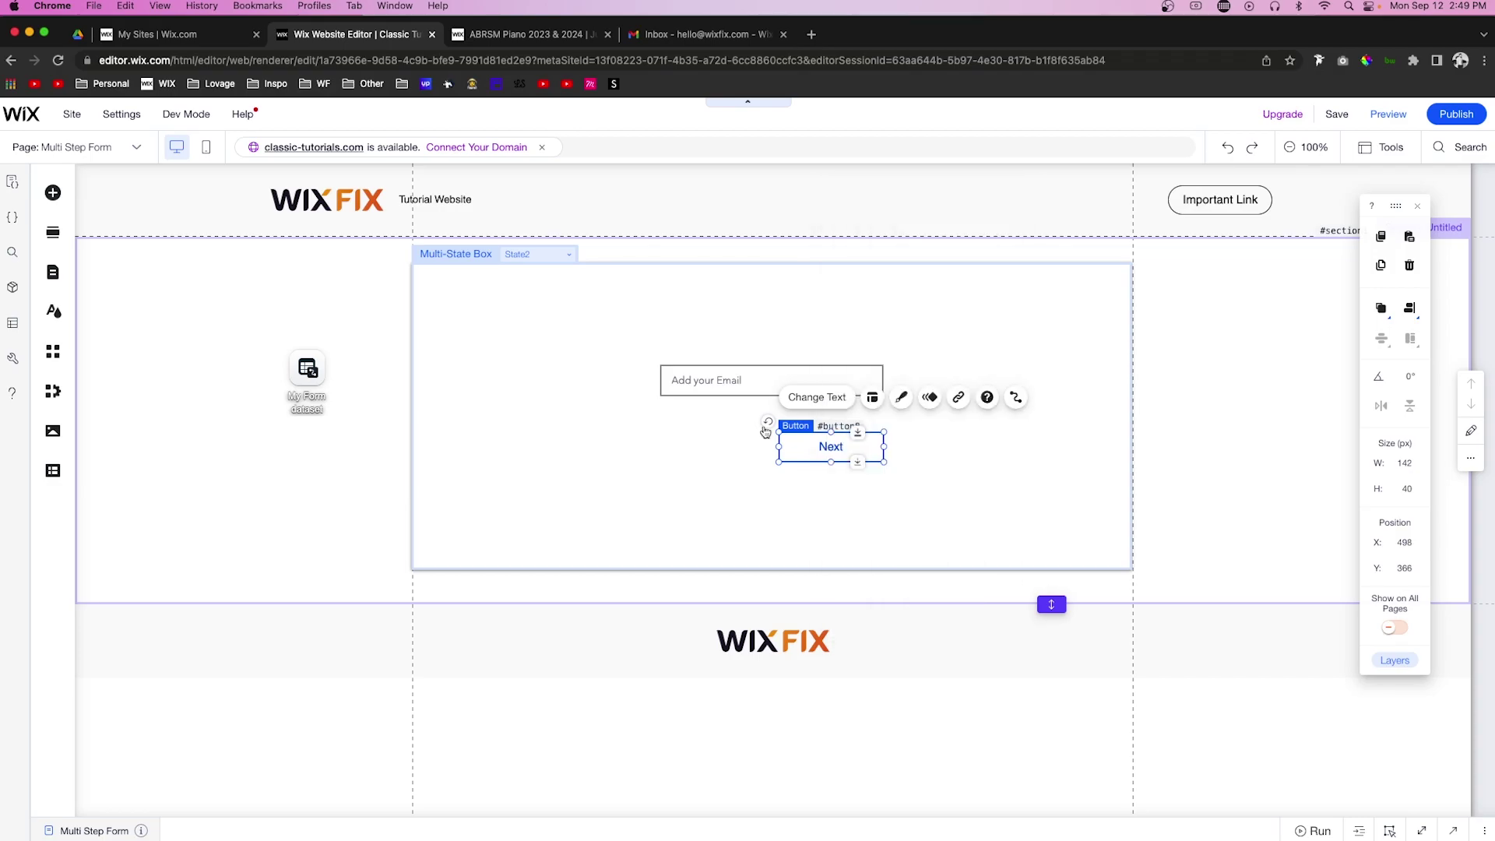
{"action": "right_click", "coordinate": [715, 439]}
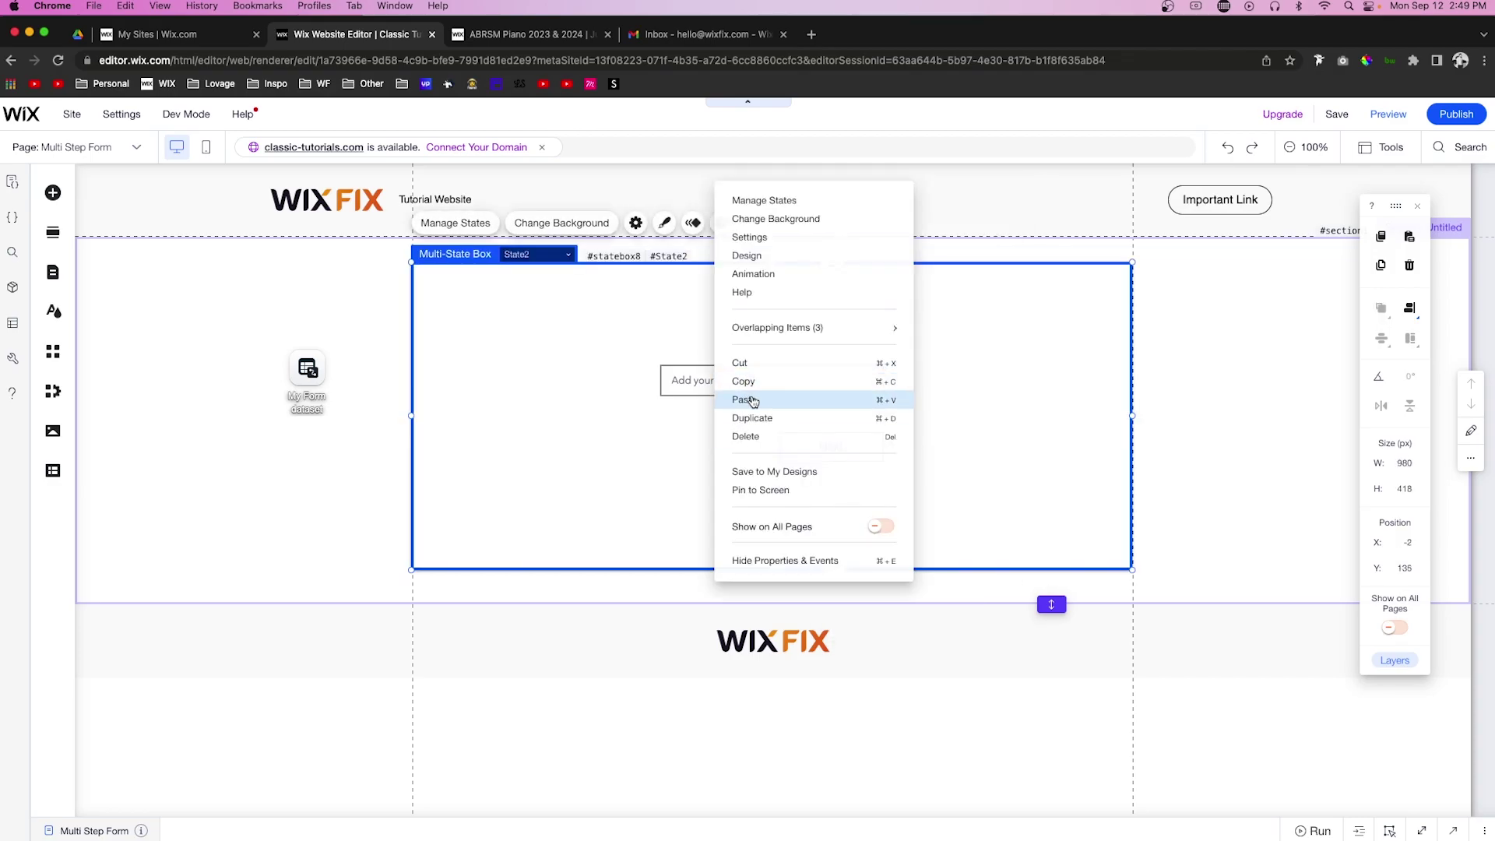
{"action": "left_click", "coordinate": [752, 400]}
{"action": "left_click_drag", "start_coordinate": [823, 449], "coordinate": [688, 446]}
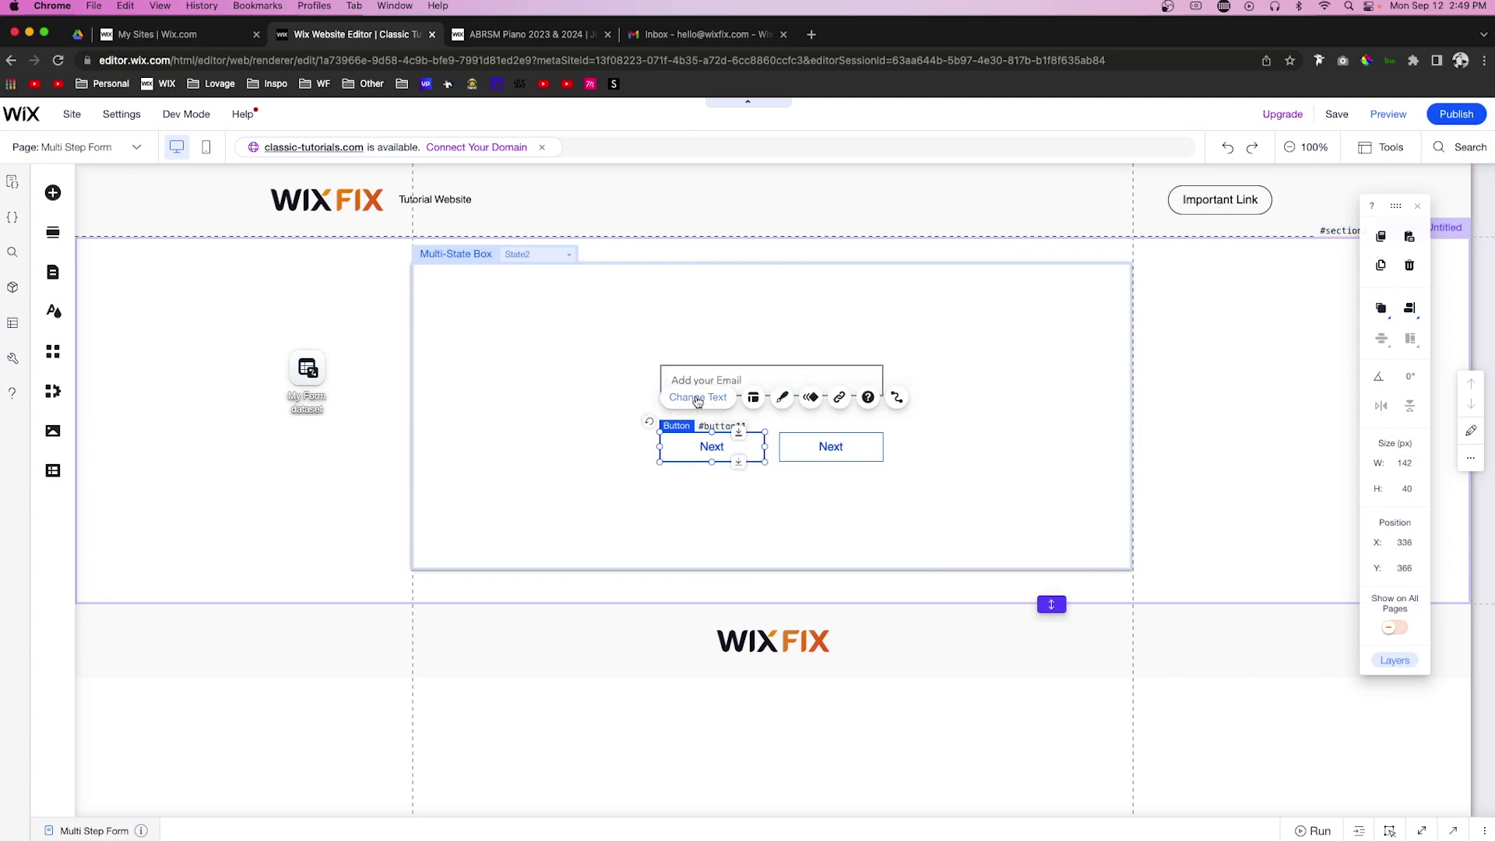
Relabel the copied button 'Back'
{"action": "left_click", "coordinate": [698, 398]}
{"action": "type", "text": "Back"}
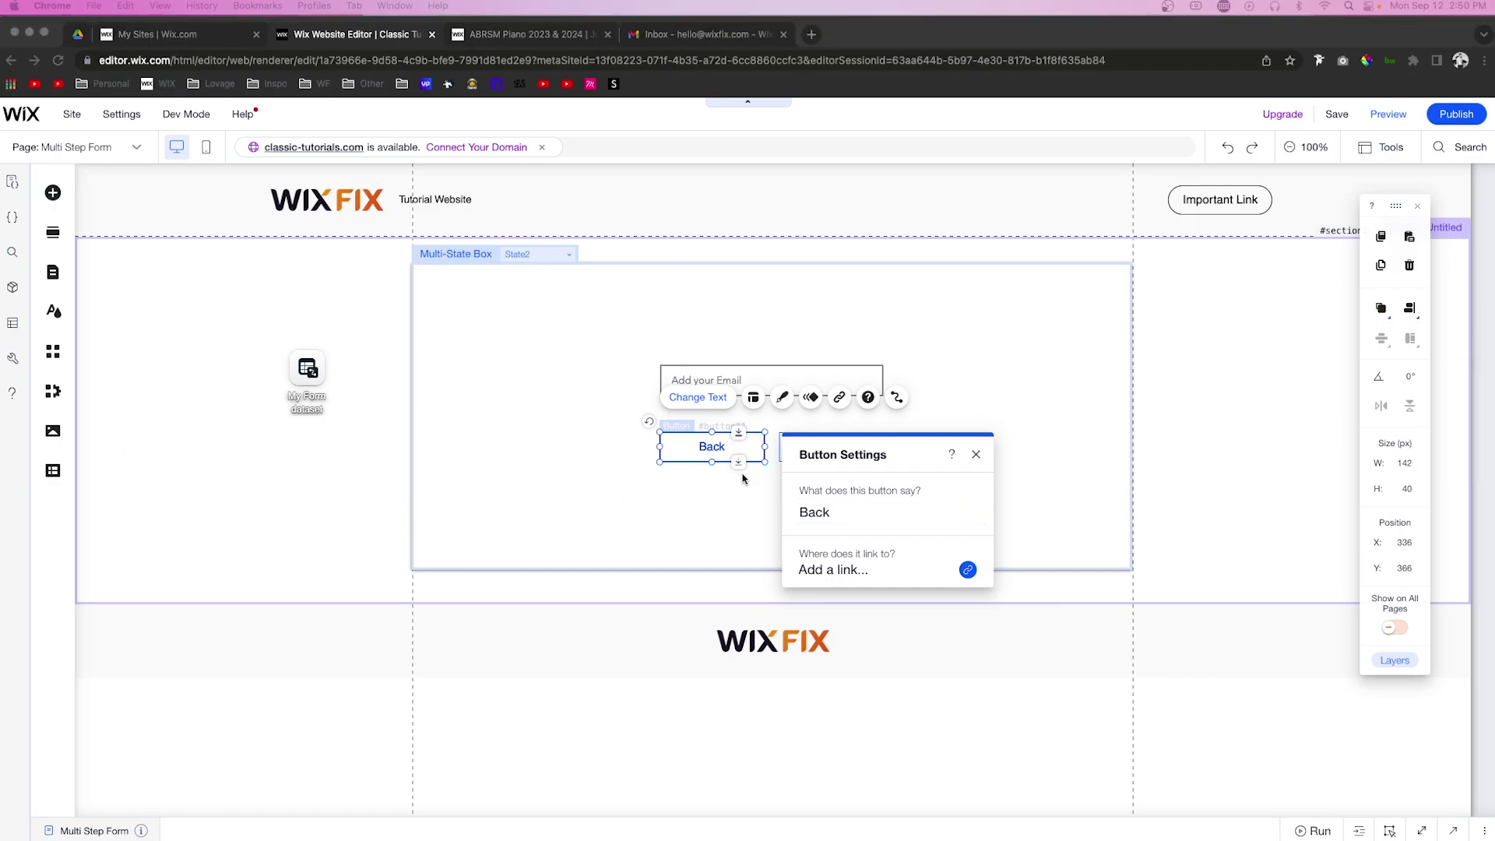
{"action": "left_click", "coordinate": [526, 256]}
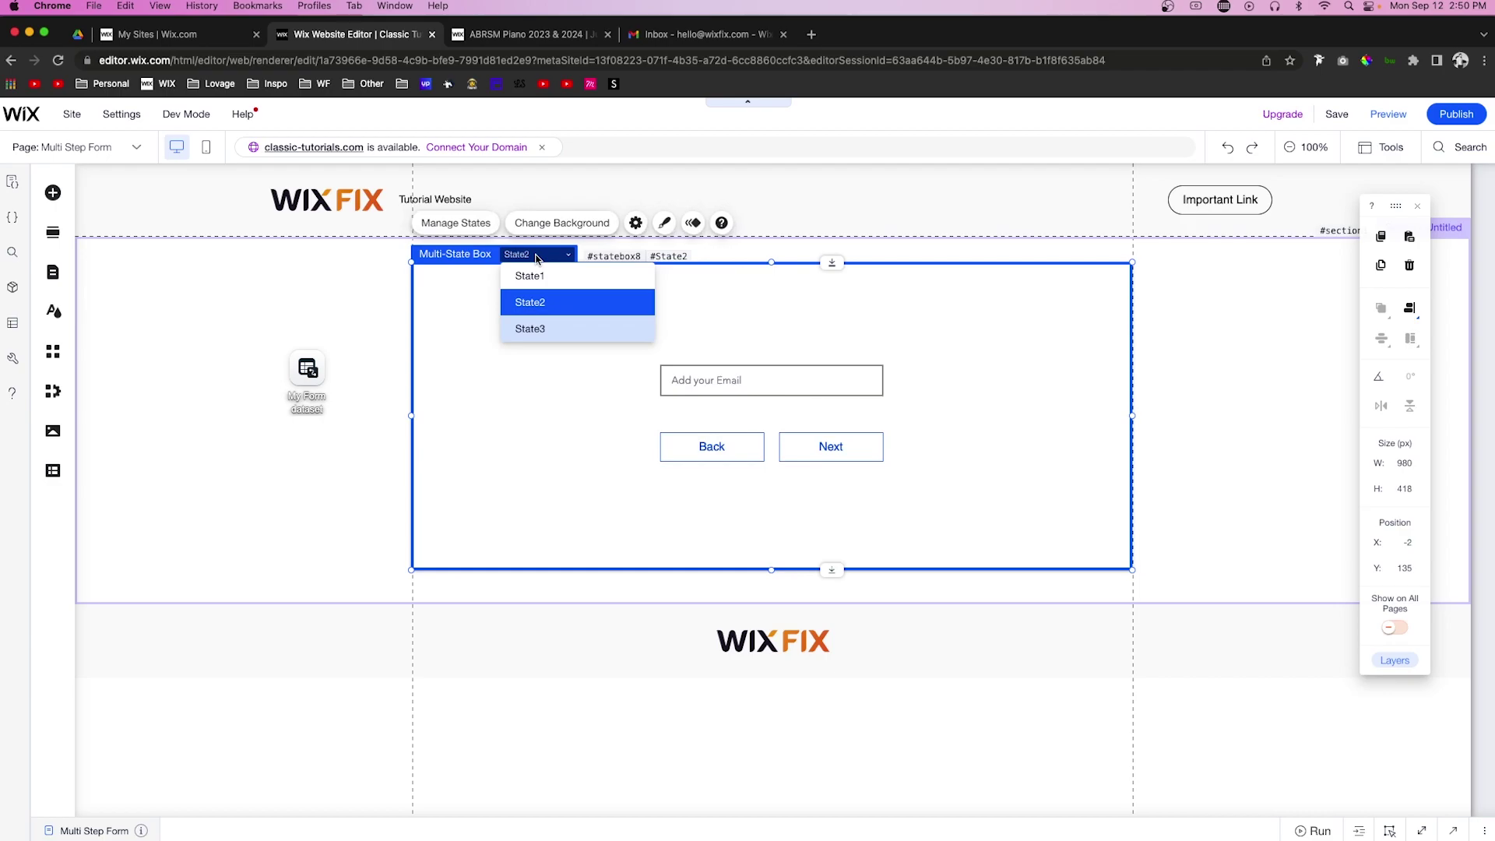